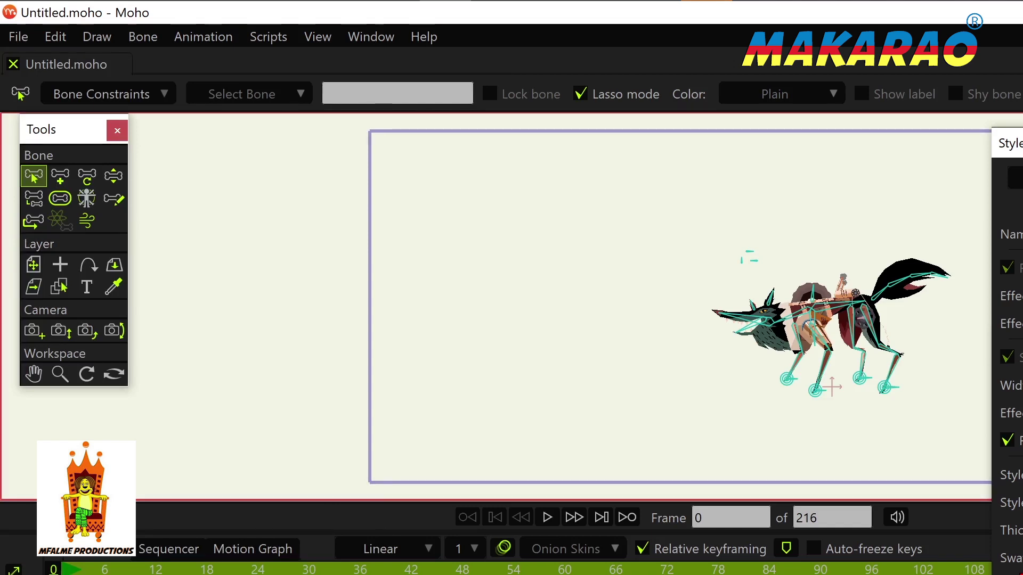
Step: Open shot 2.moho from Ep 3 Muliro Gardens > Lip synced, skipping the missing shot 2.png image
left_click(19, 37)
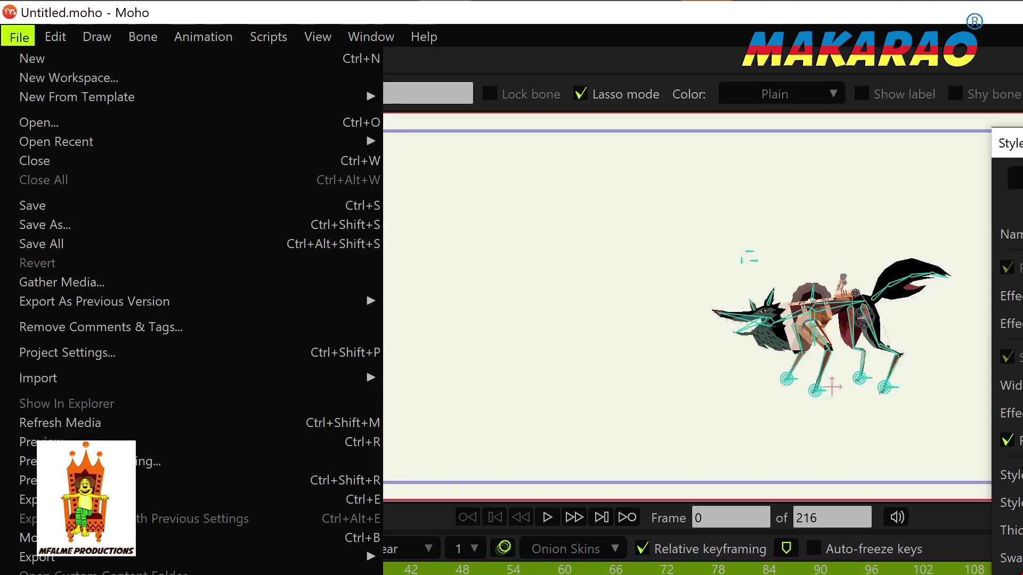
mouse_move(106, 380)
left_click(506, 301)
left_click(18, 37)
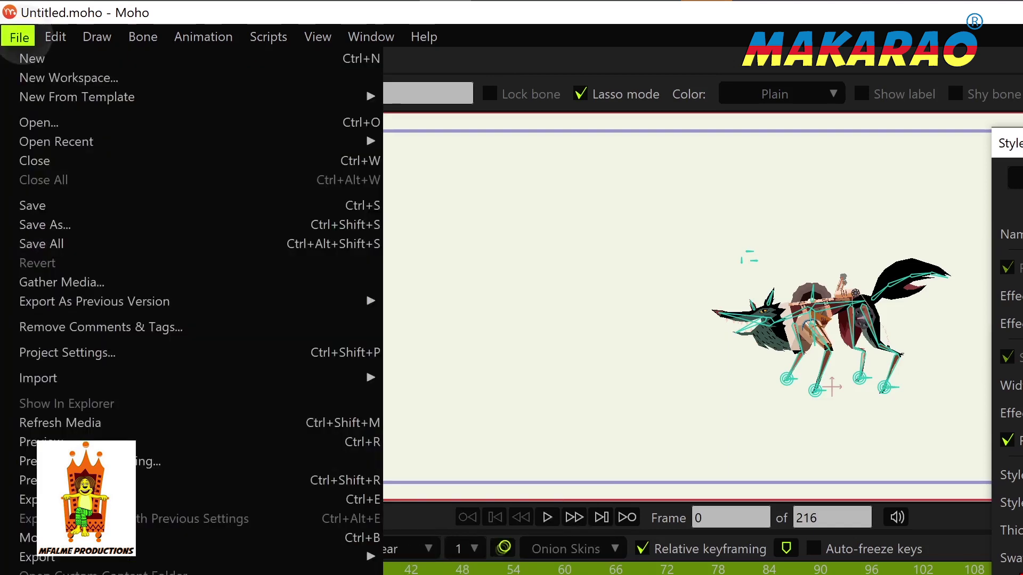
key("o")
key("Return")
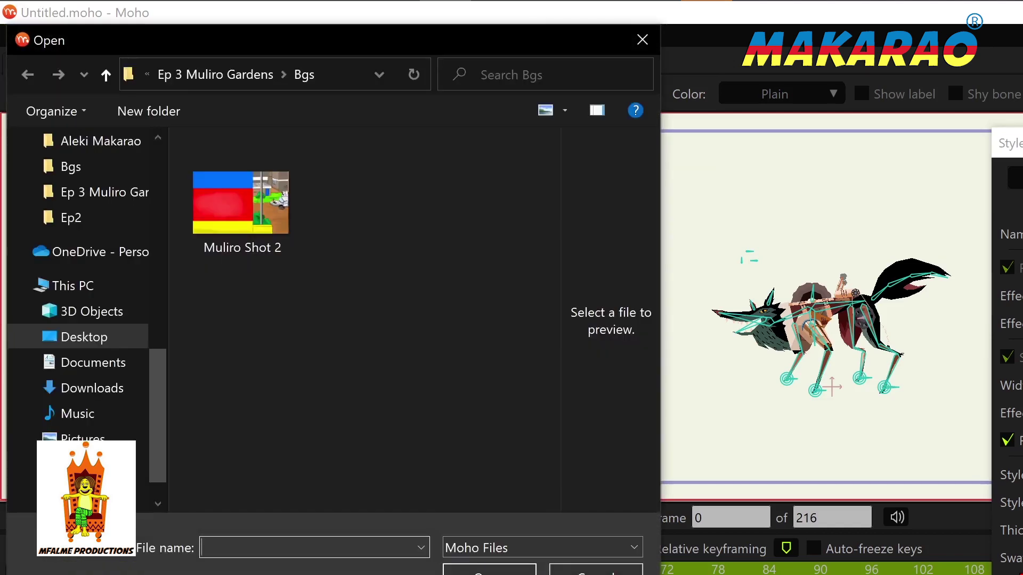
key("alt+Up")
key("Right")
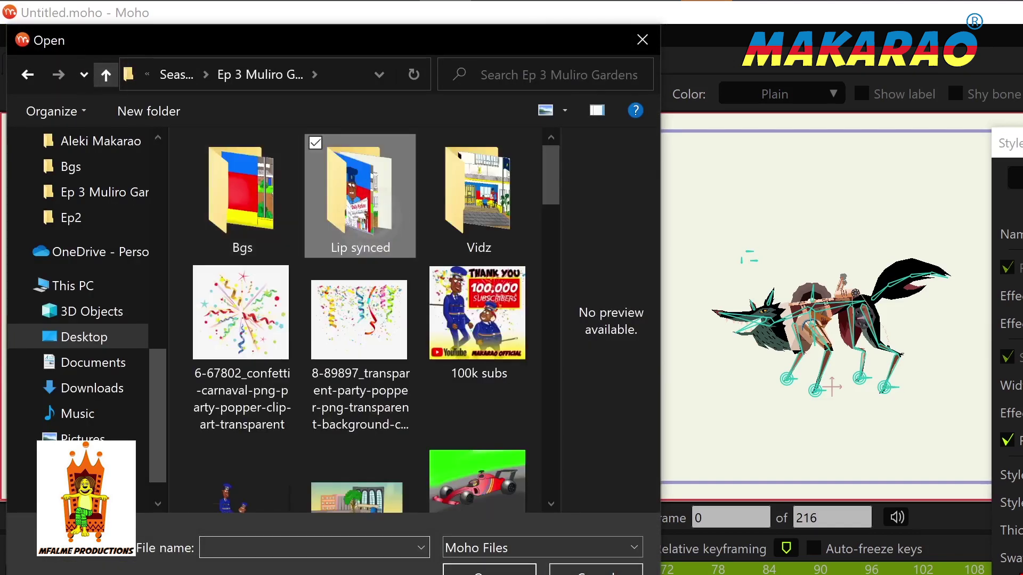
key("Return")
key("Down")
key("Down")
key("Return")
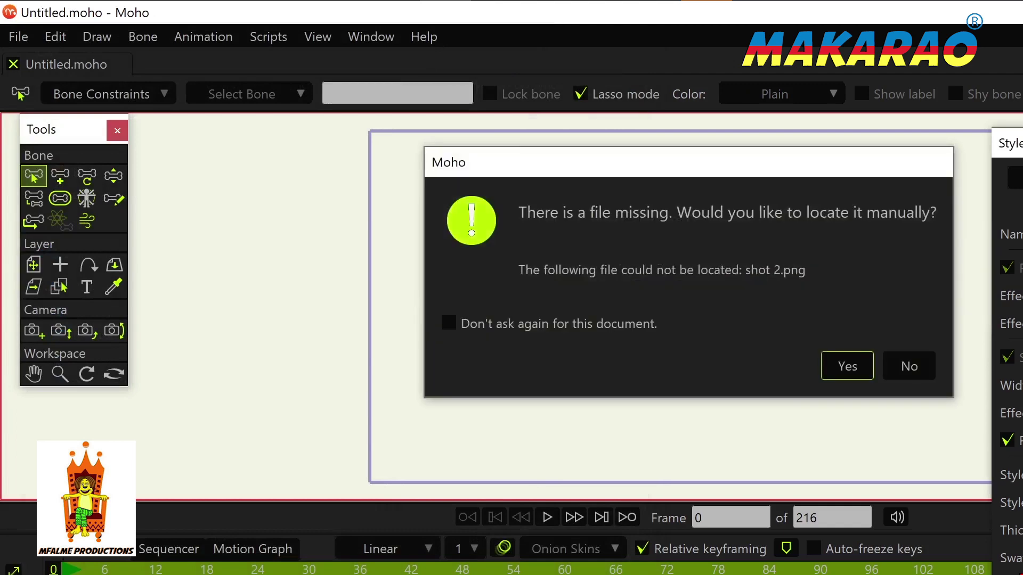
key("Escape")
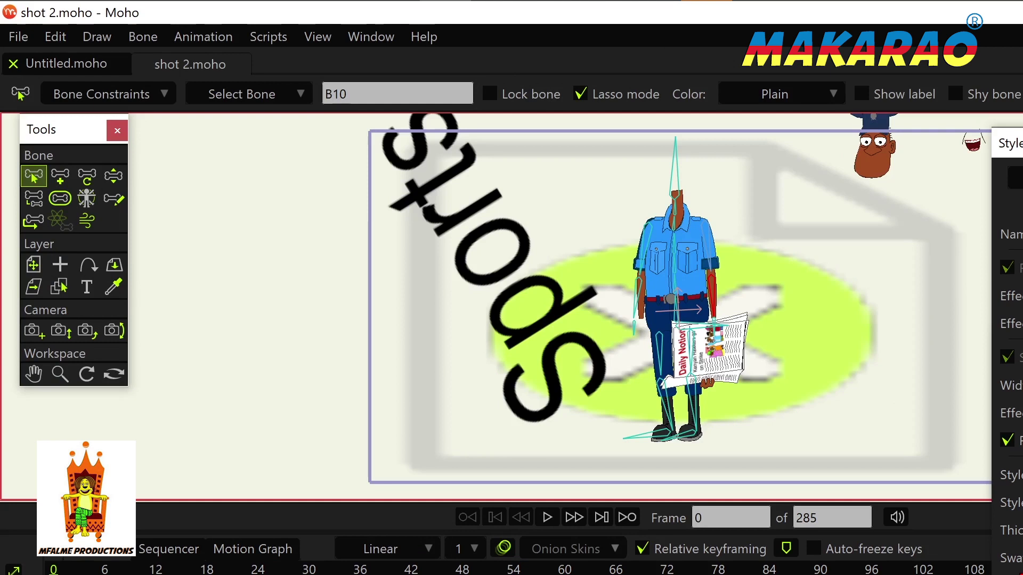
Step: Move the Style panel aside, deselect bone B10 and pan the canvas to frame the scene
left_click_drag(1015, 142, 1022, 127)
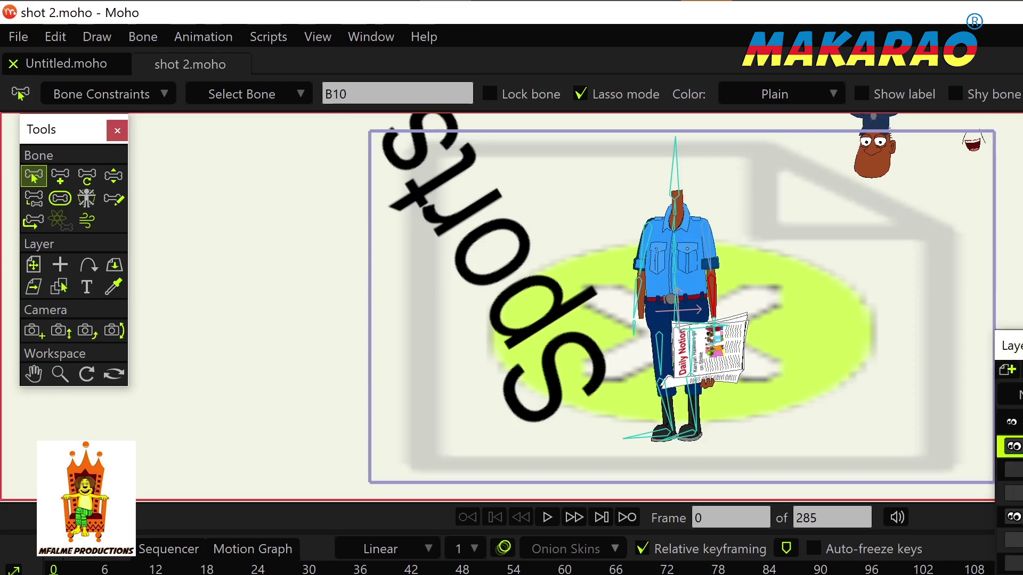
key("Return")
left_click_drag(693, 306, 566, 307)
scroll(565, 307, "down", 1)
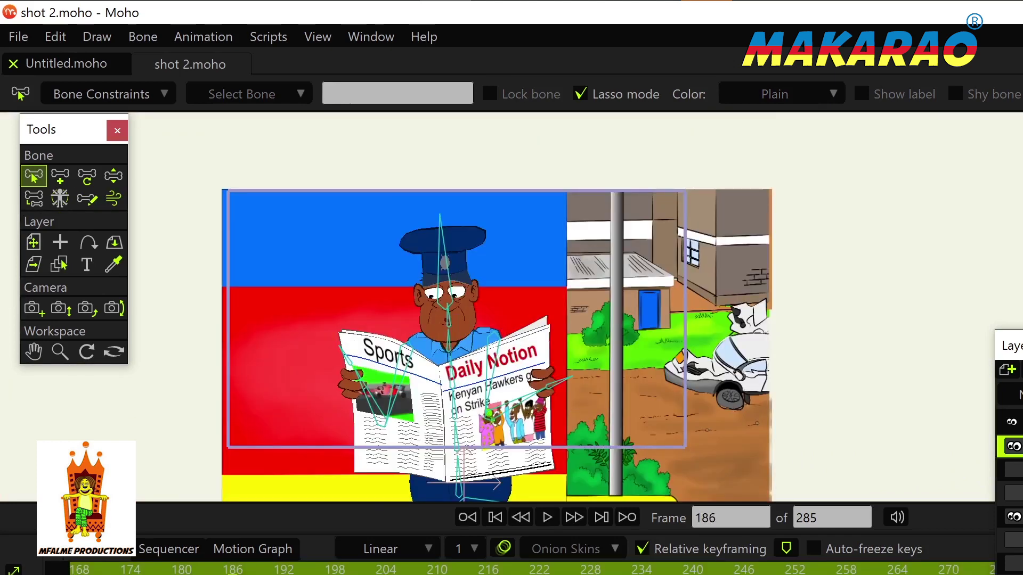
Step: Play the animation, then replay it from frame 167
key("space")
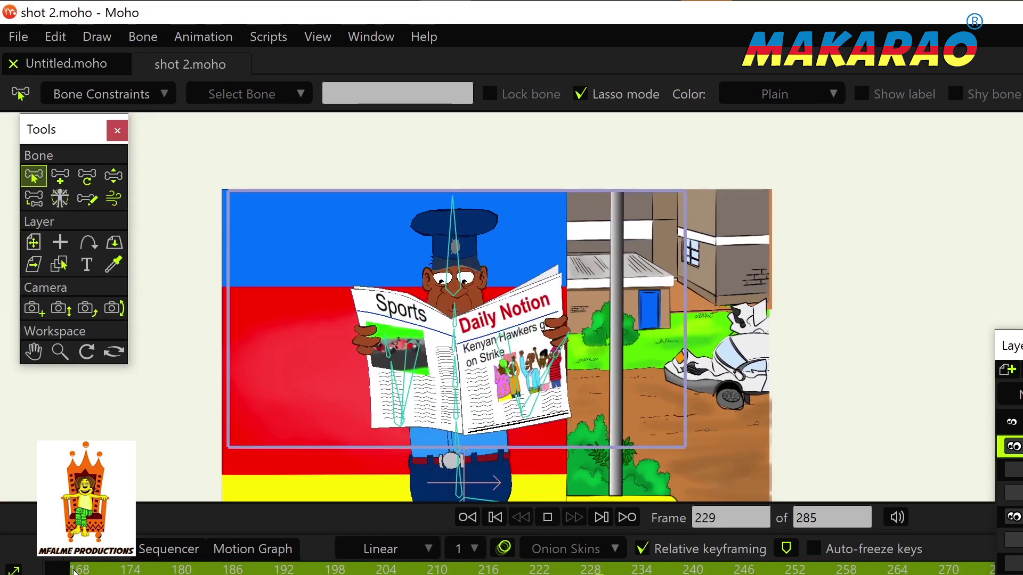
key("space")
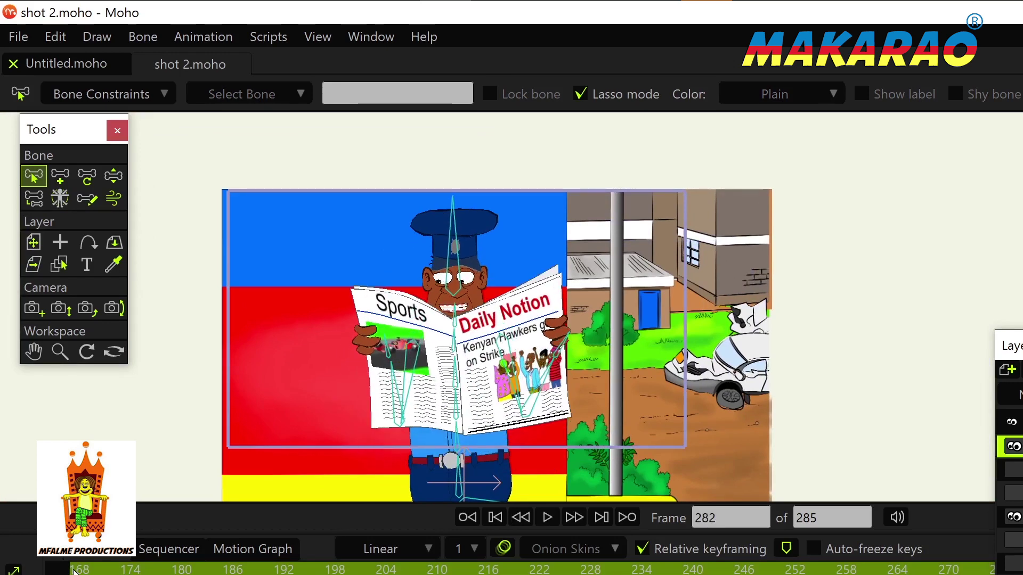
left_click(74, 571)
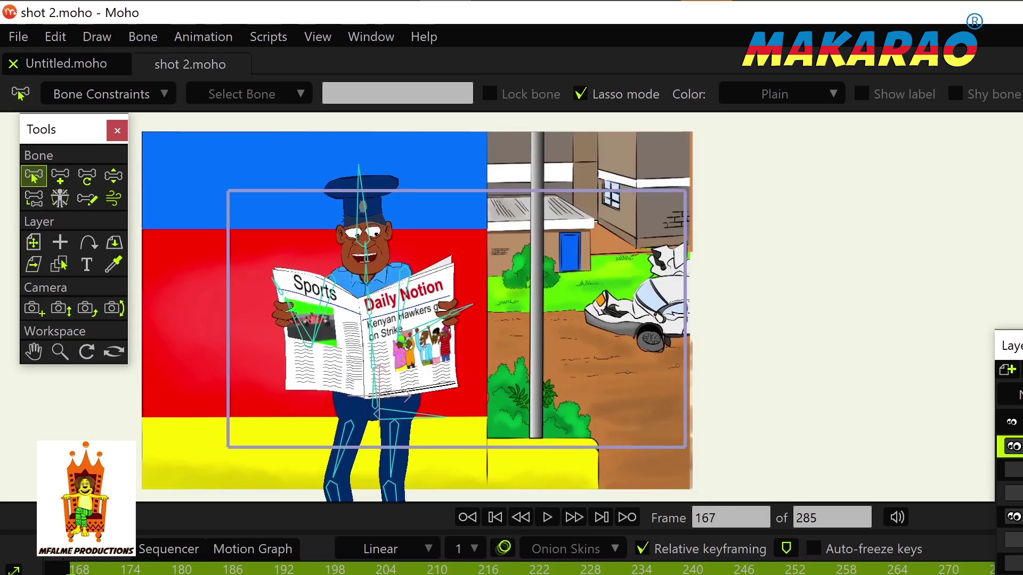
key("space")
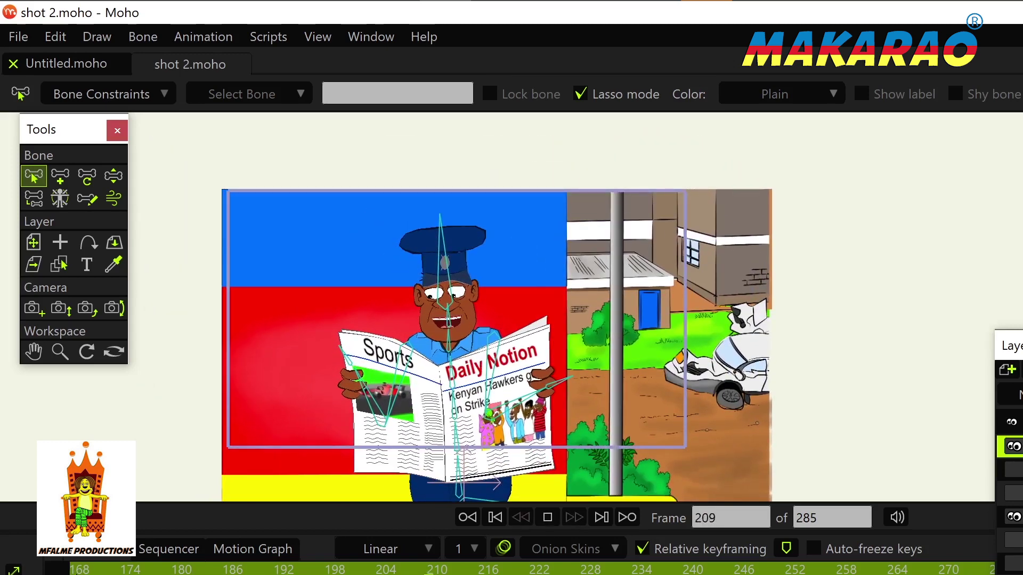
key("space")
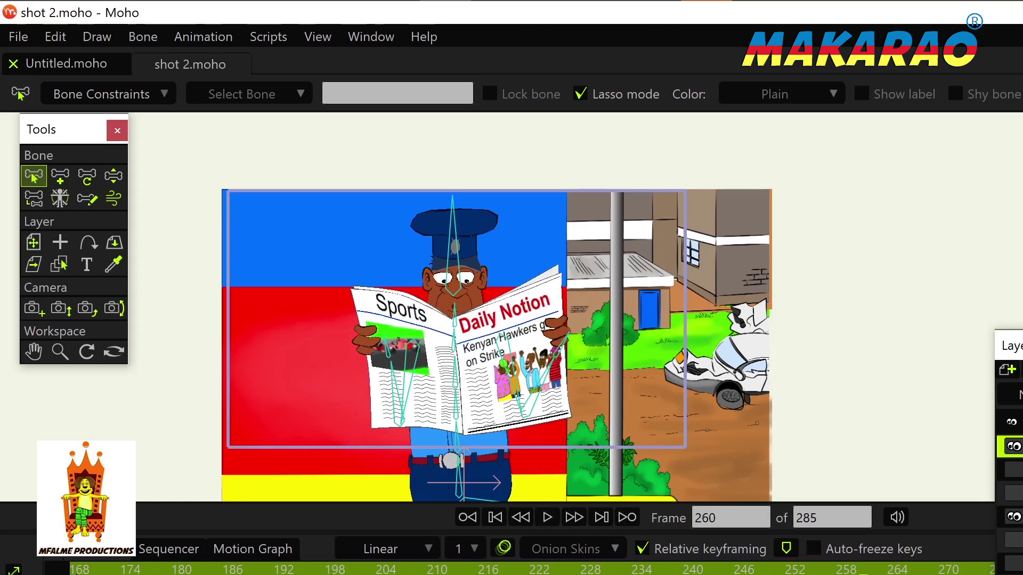
left_click(318, 37)
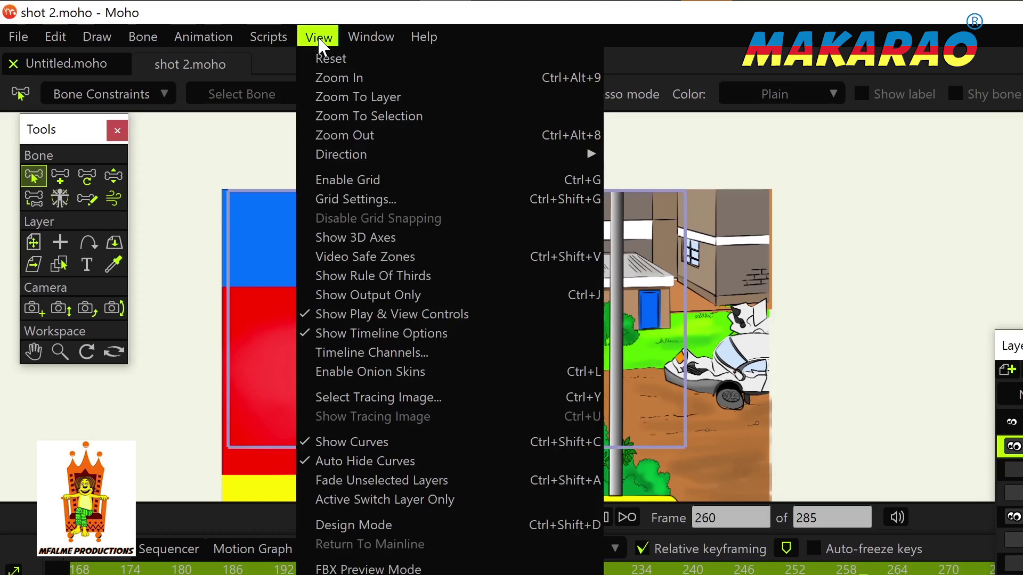
Step: Switch the canvas to Show Output Only and play the animation
left_click(368, 295)
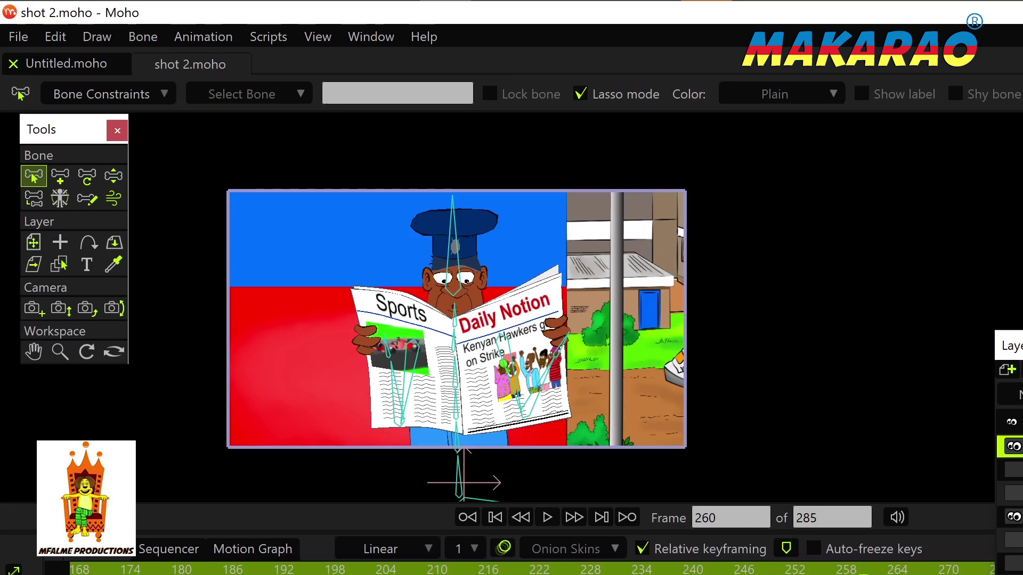
key("space")
left_click(79, 572)
Step: Replay from frame 168, park at frame 167, and bring the full Layers list into view
key("space")
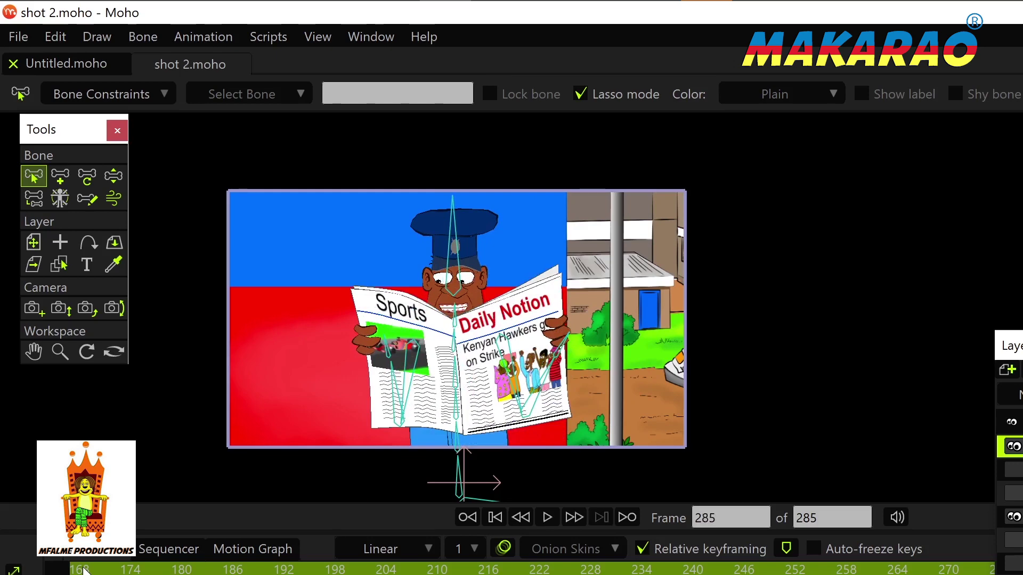
left_click(79, 571)
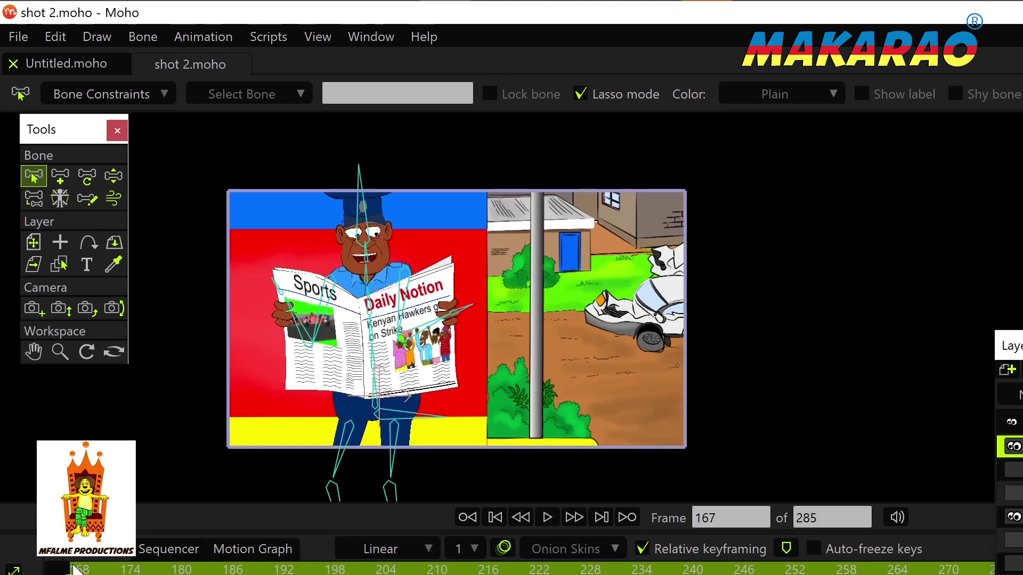
left_click_drag(1009, 346, 911, 236)
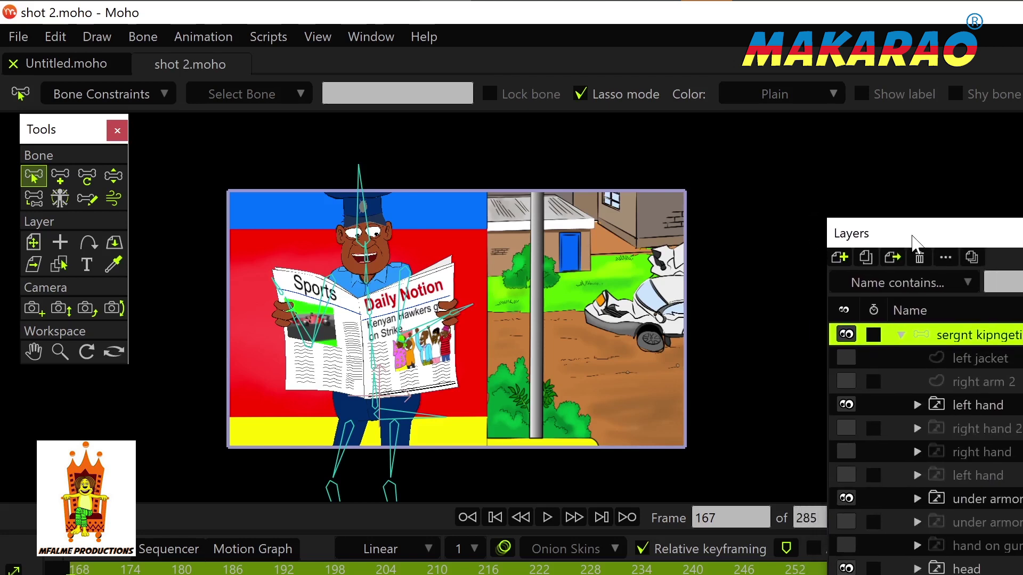
Step: Collapse the sergeant group and start adding a new Image layer
left_click(901, 336)
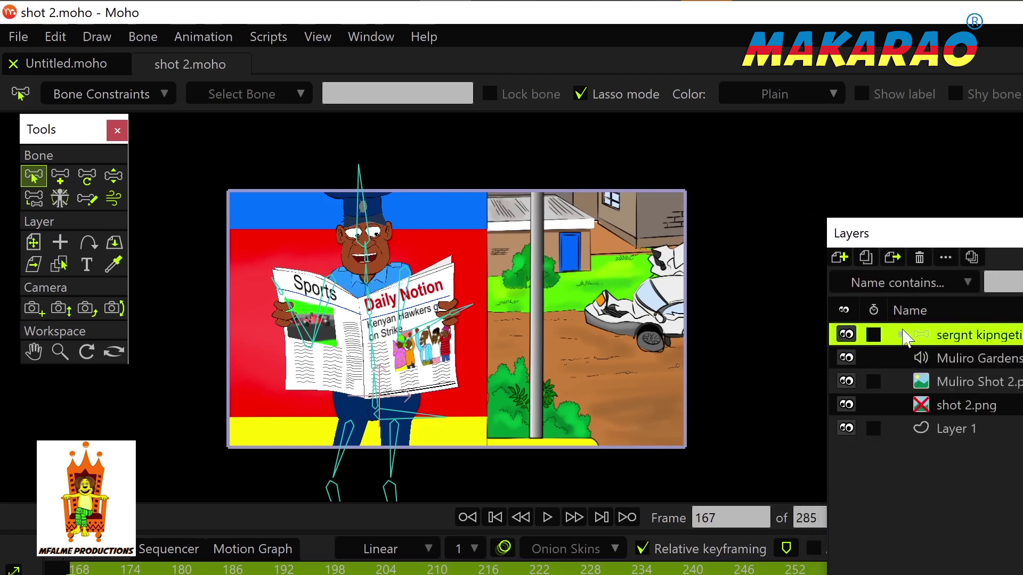
left_click(839, 255)
left_click(863, 299)
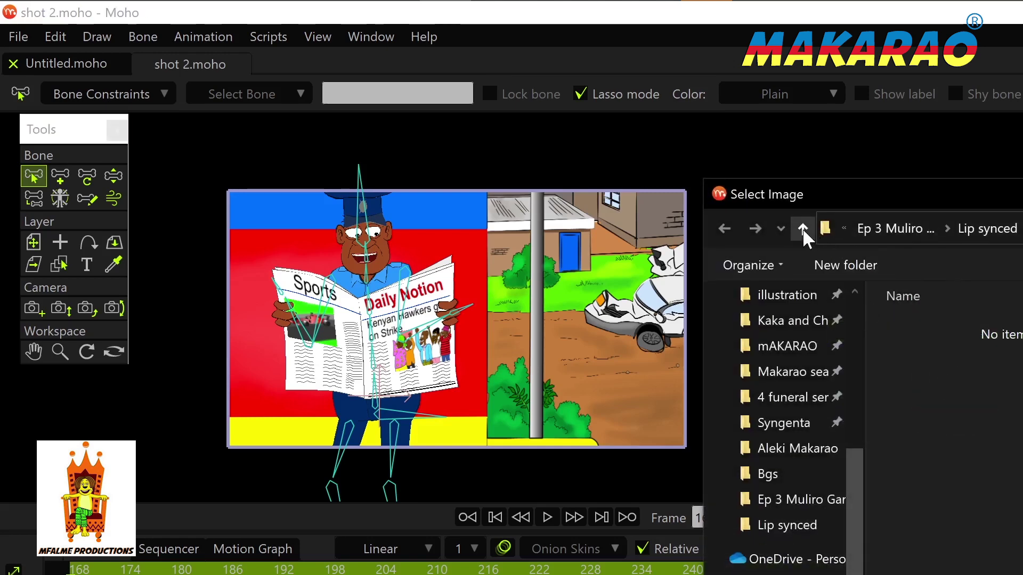
Step: Browse the Ep 3 Muliro Gardens folder for the shot 2 image and confirm it
left_click(803, 228)
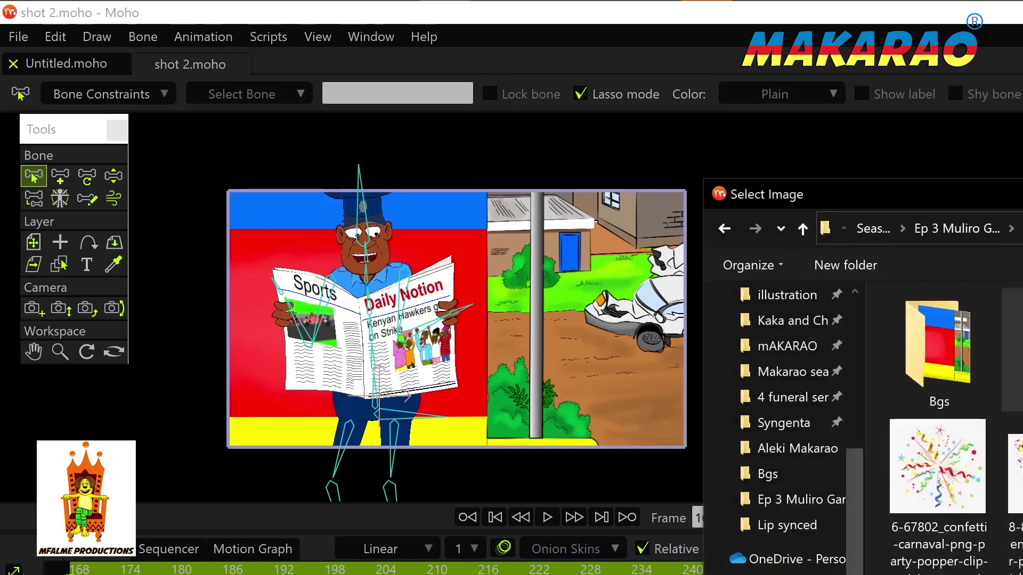
scroll(938, 426, "down", 10)
scroll(937, 427, "down", 10)
scroll(937, 426, "down", 5)
scroll(938, 427, "up", 5)
scroll(937, 426, "up", 3)
scroll(937, 426, "up", 5)
scroll(937, 426, "down", 5)
scroll(937, 426, "down", 3)
scroll(937, 426, "up", 1)
scroll(937, 427, "down", 1)
scroll(937, 426, "up", 1)
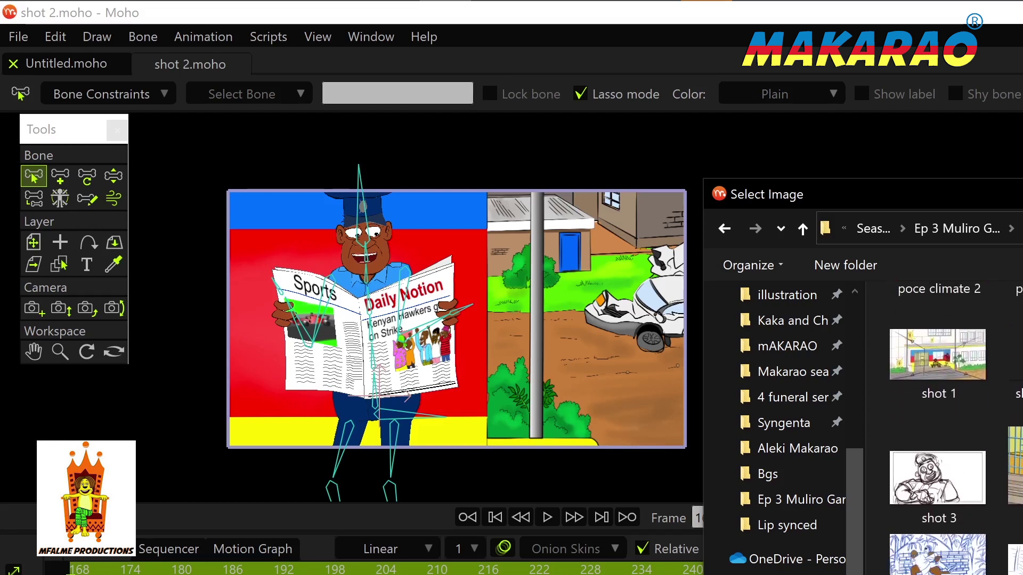
scroll(937, 426, "up", 3)
scroll(937, 426, "up", 2)
key("Escape")
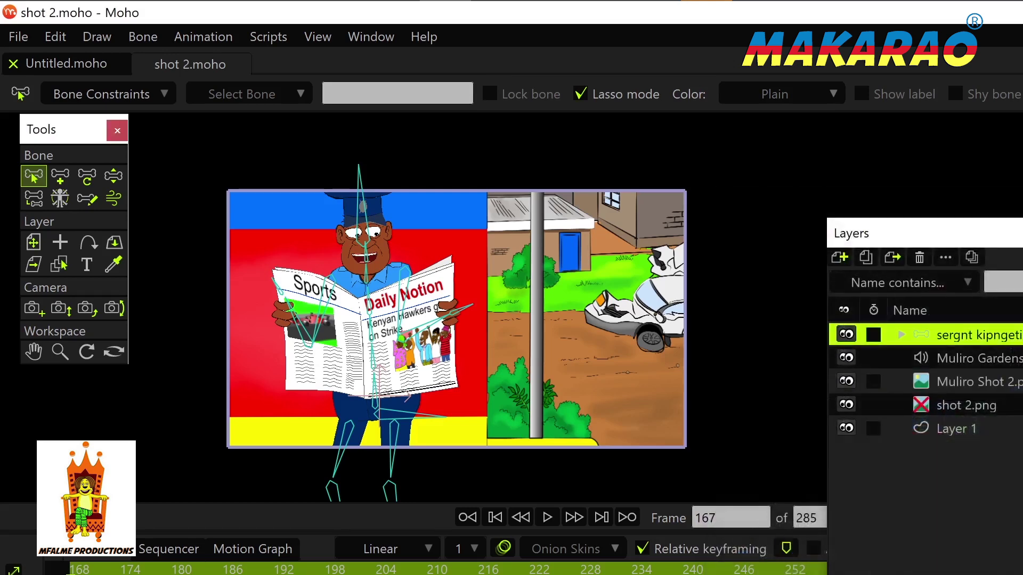
Step: Move the new shot 2.png image down-right and scale it to 1.1738 × 1.0518
left_click_drag(375, 261, 521, 387)
left_click_drag(666, 352, 687, 346)
left_click_drag(683, 189, 692, 181)
Step: Hide both shot 2.png layers, keep the Muliro Shot 2.png background visible, and recentre the view
left_click(846, 428)
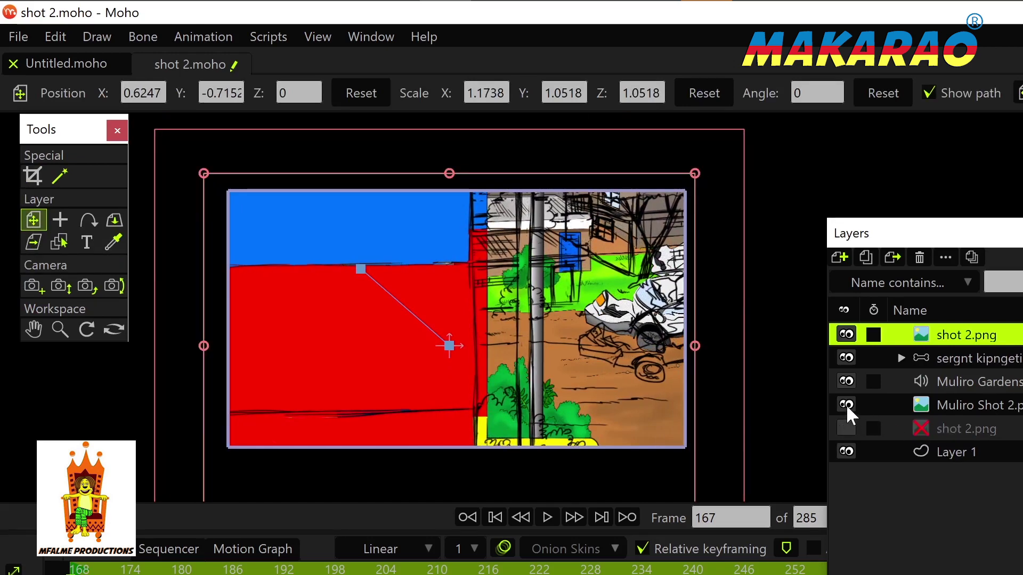
left_click(846, 405)
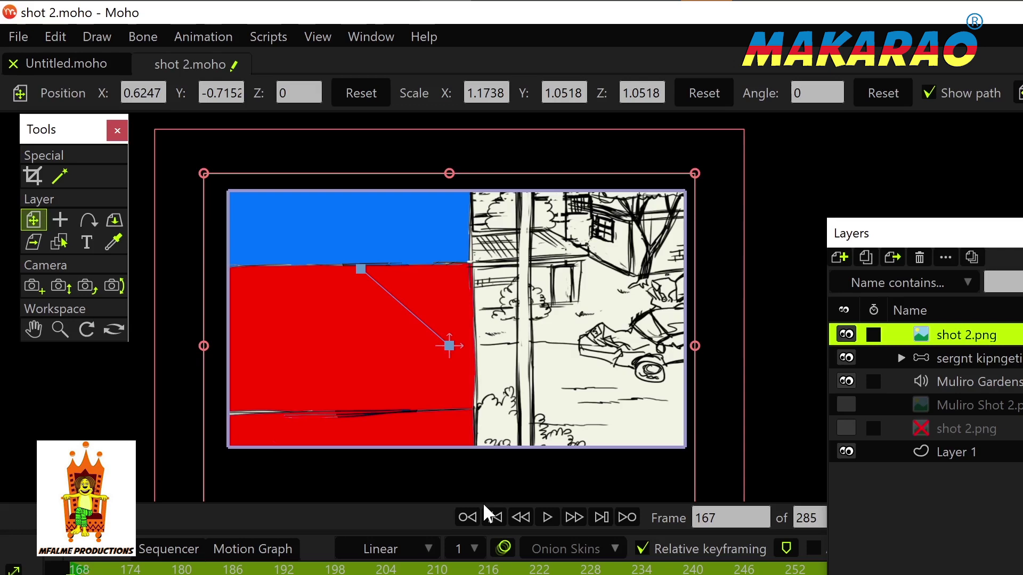
left_click(846, 334)
left_click(845, 334)
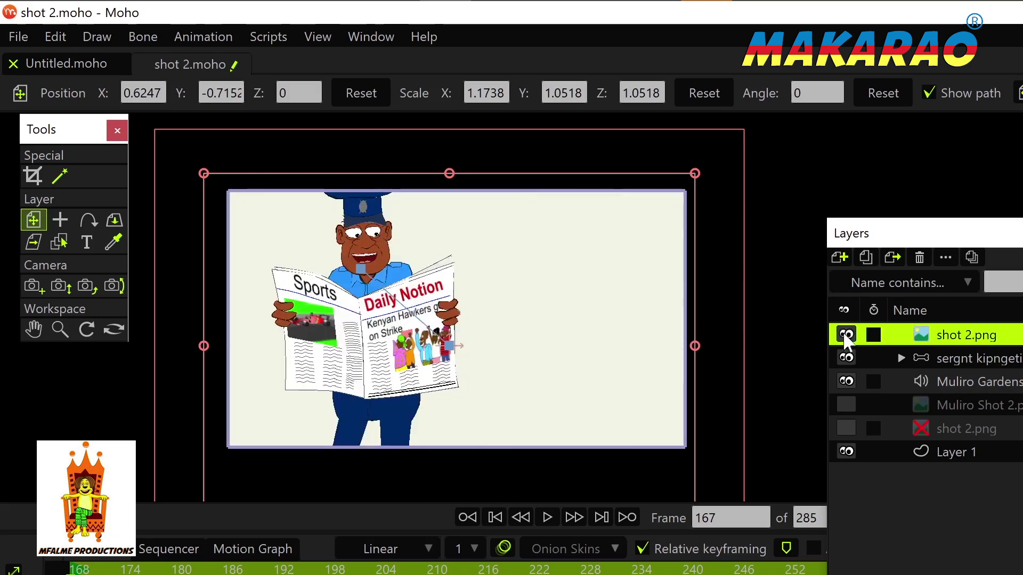
left_click(846, 335)
left_click(847, 404)
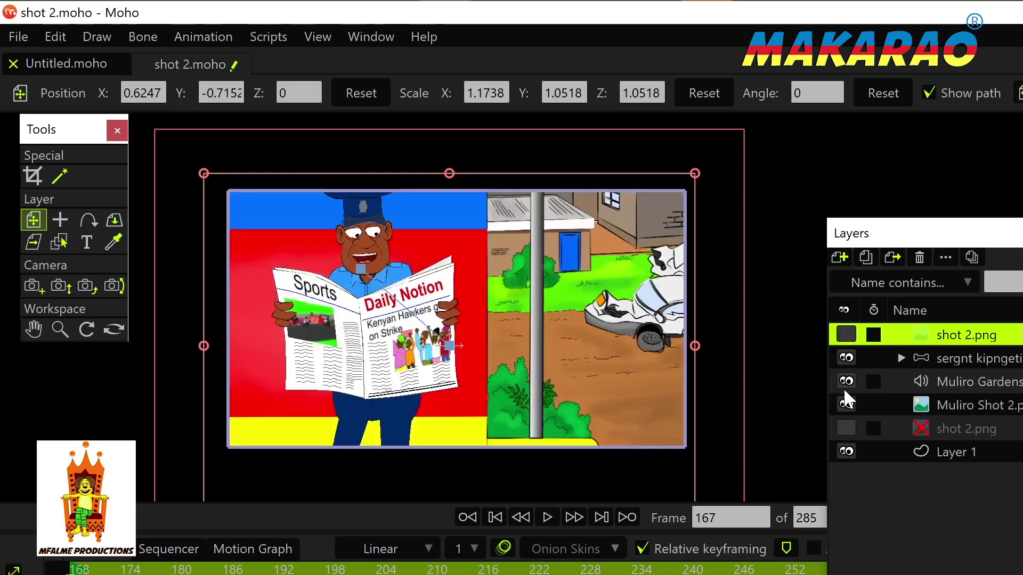
left_click_drag(554, 382, 496, 410)
scroll(554, 397, "down", 1)
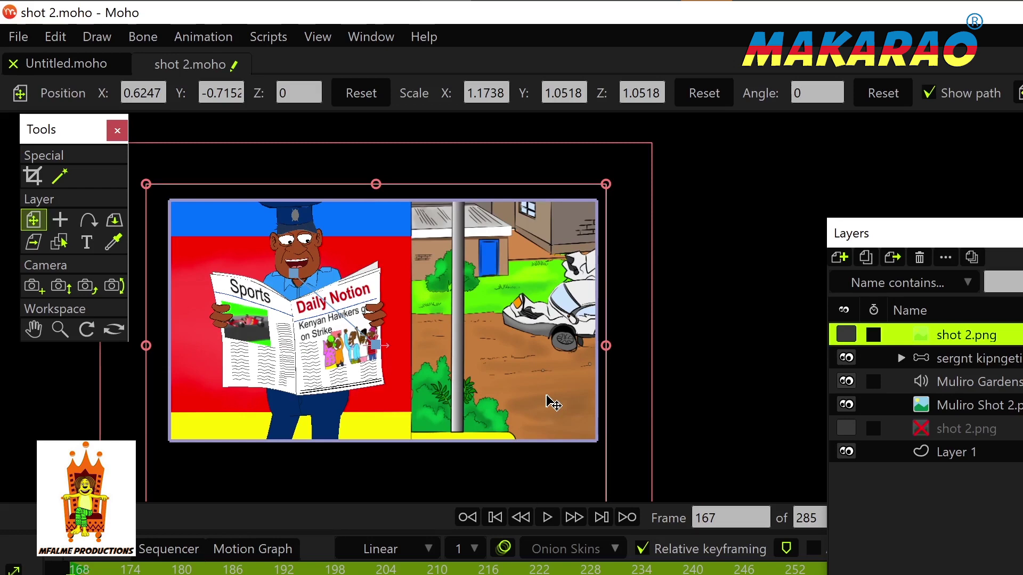
key("space")
key("space")
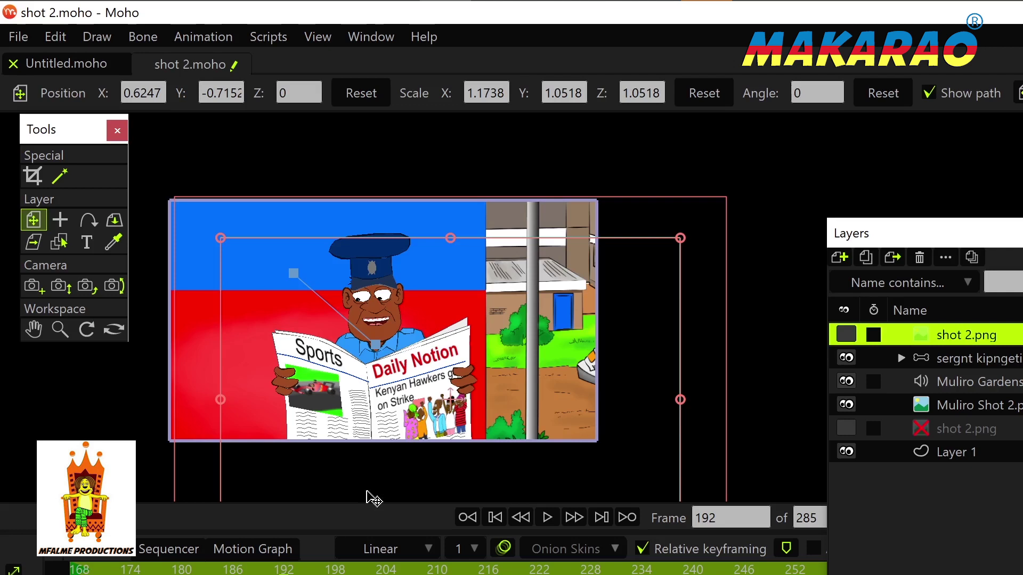
Step: Select the Muliro Gardens audio layer and play frames 167–218 twice
left_click(928, 410)
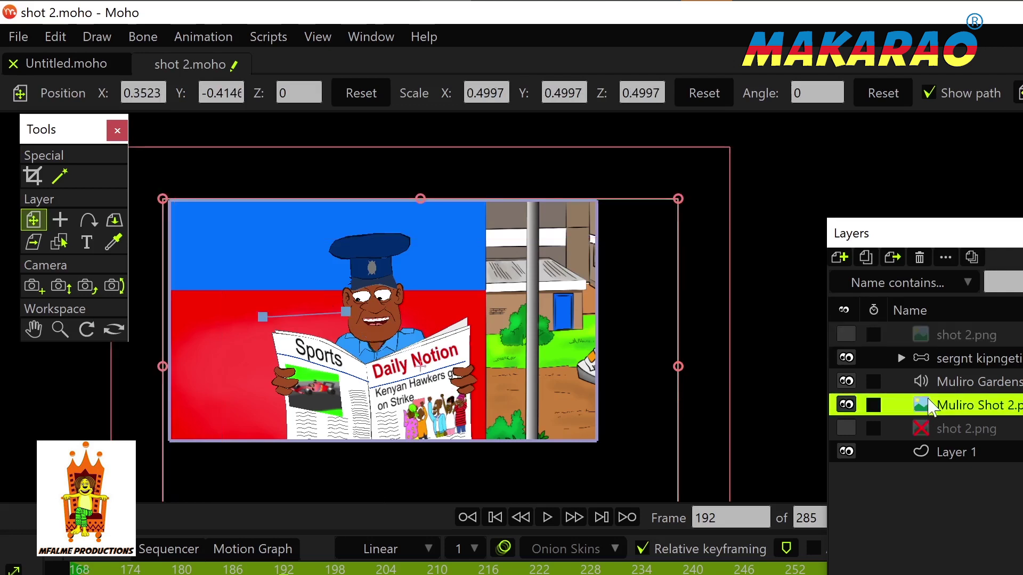
left_click(948, 375)
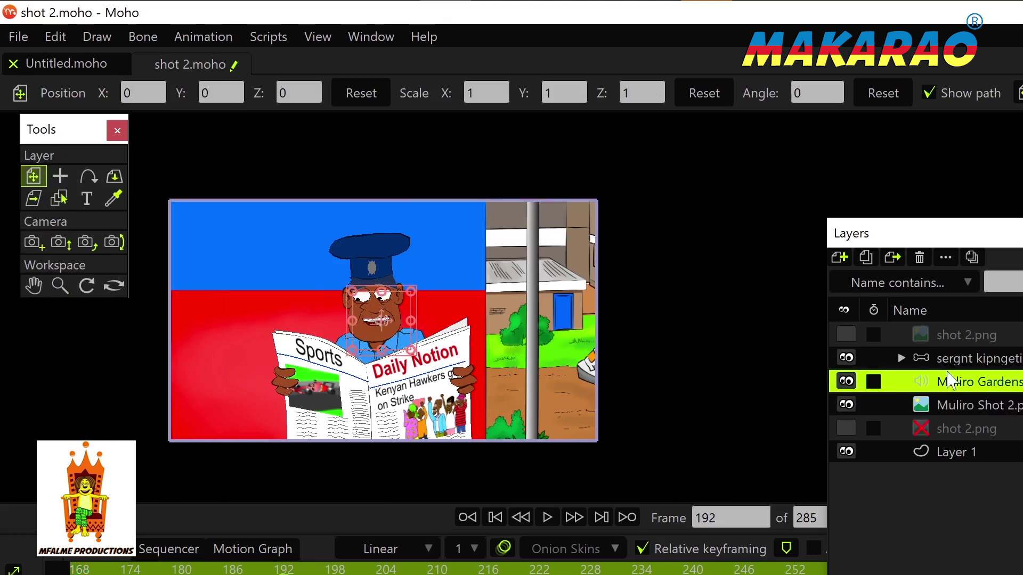
left_click_drag(92, 572, 72, 572)
key("space")
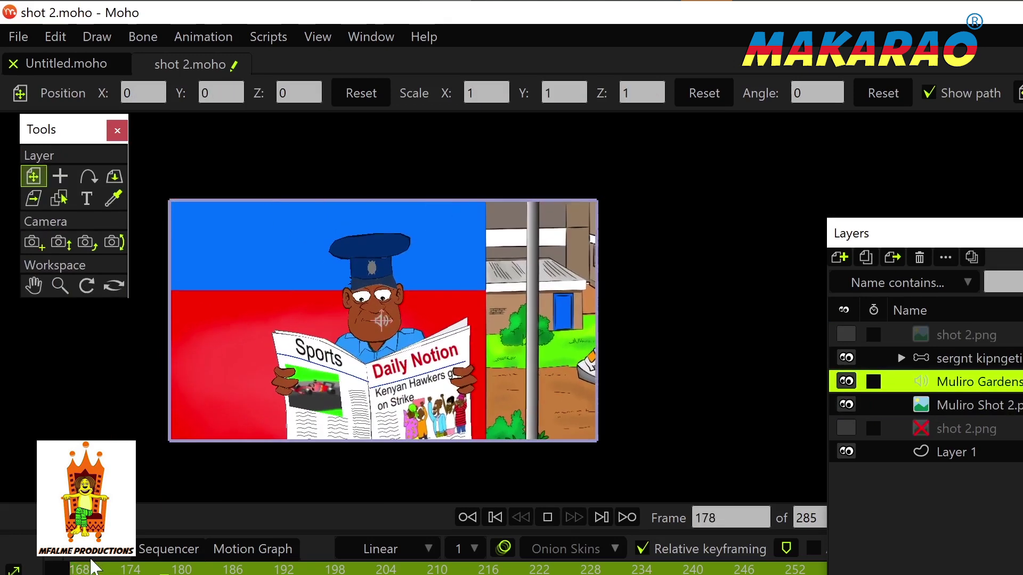
key("space")
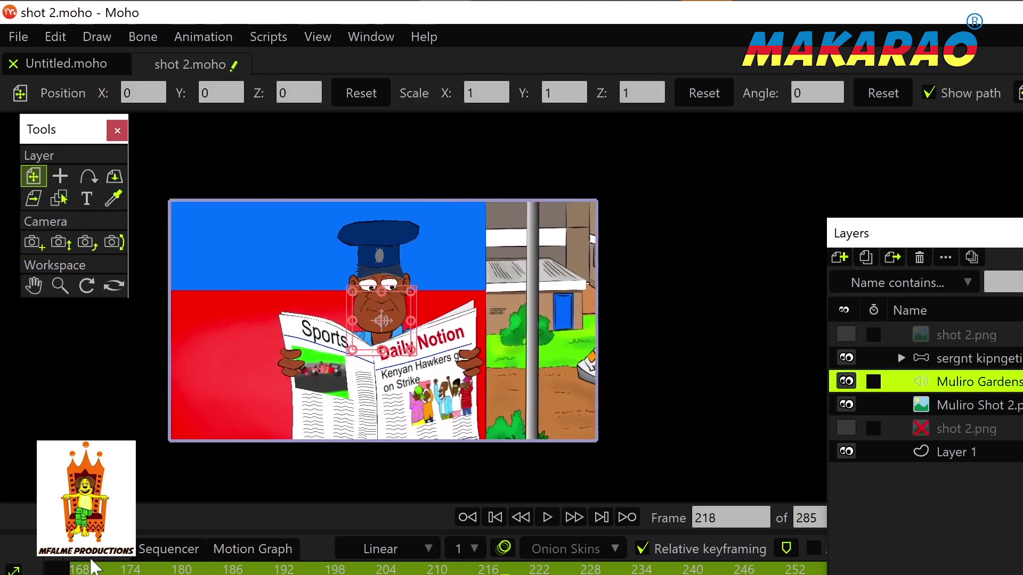
left_click(72, 573)
key("space")
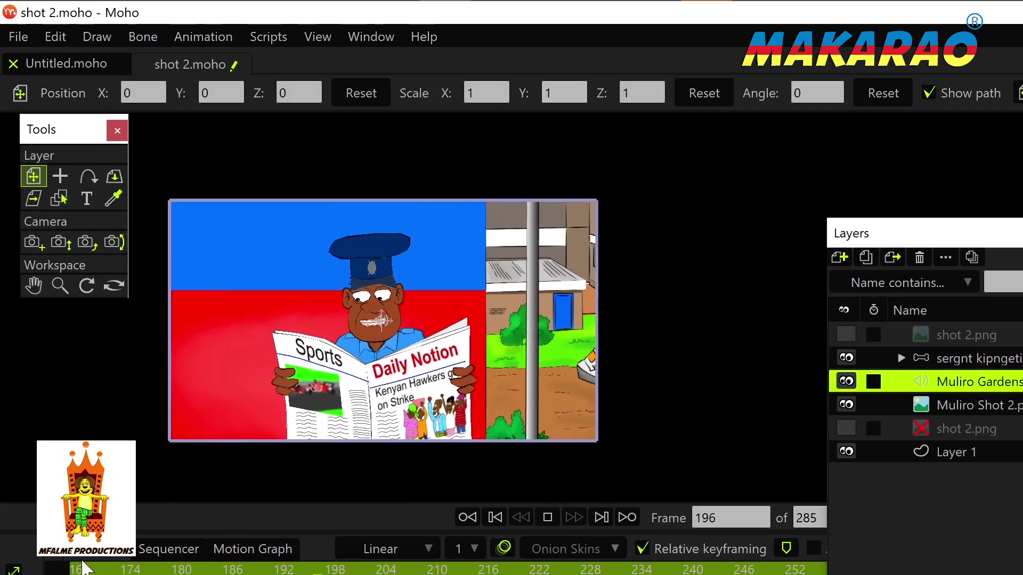
key("space")
Step: Step around frames 193–216 to check the mouth change
left_click(290, 572)
key("Right")
key("Right")
key("Right")
key("Right")
key("Right")
key("Right")
key("Right")
key("Right")
key("Right")
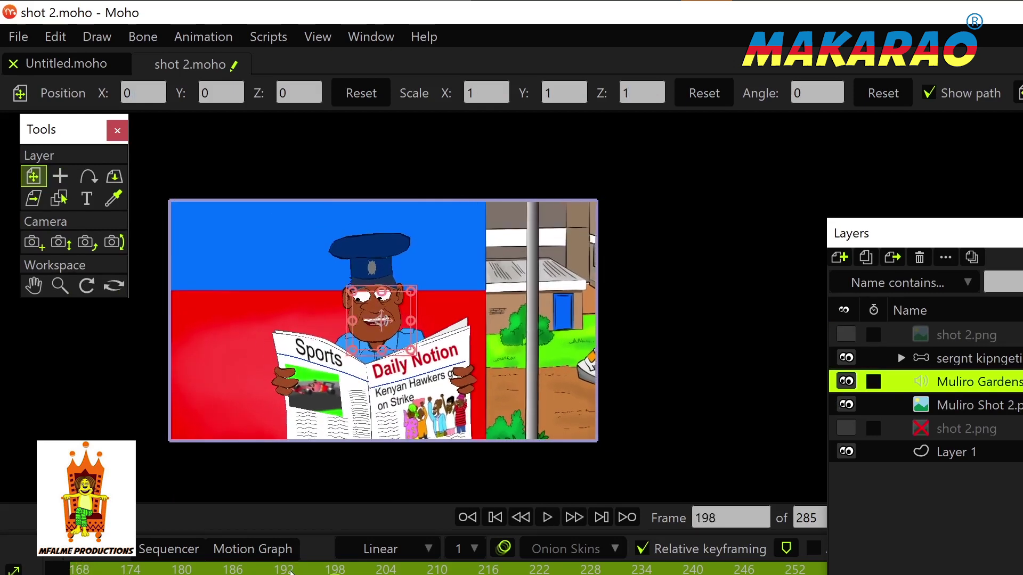
key("Right")
key("Right")
key("Left")
key("space")
key("space")
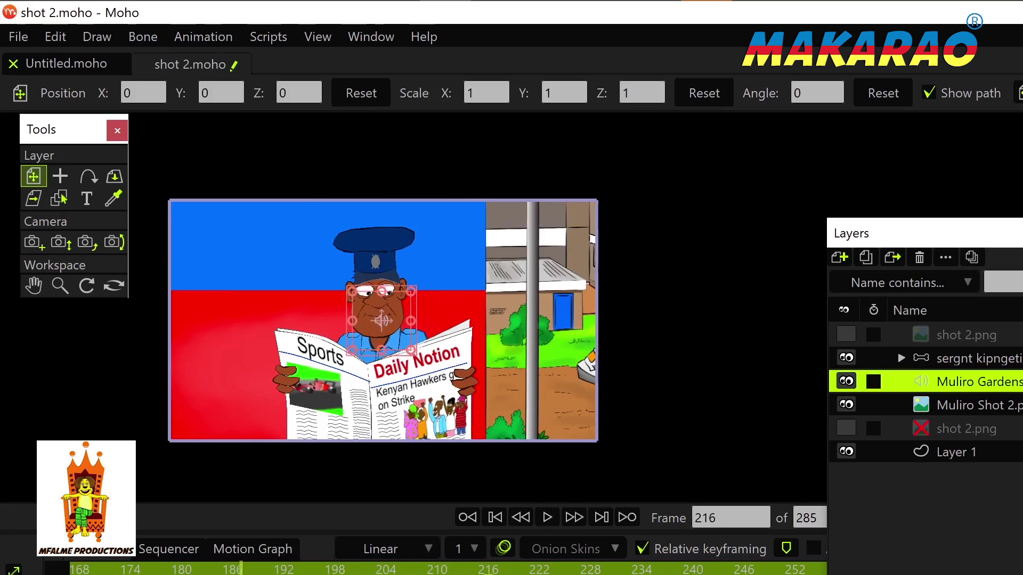
left_click(75, 573)
key("space")
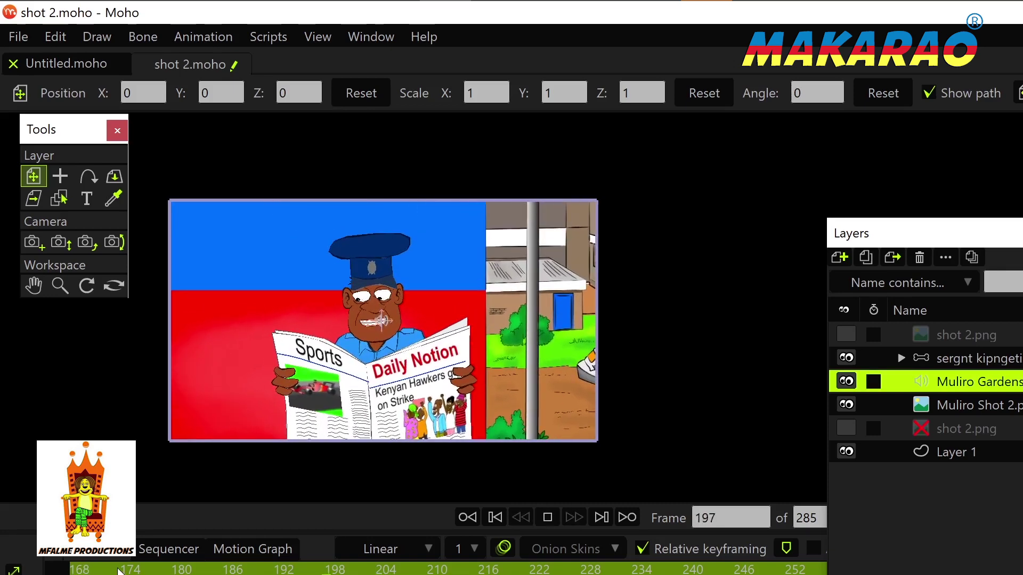
key("space")
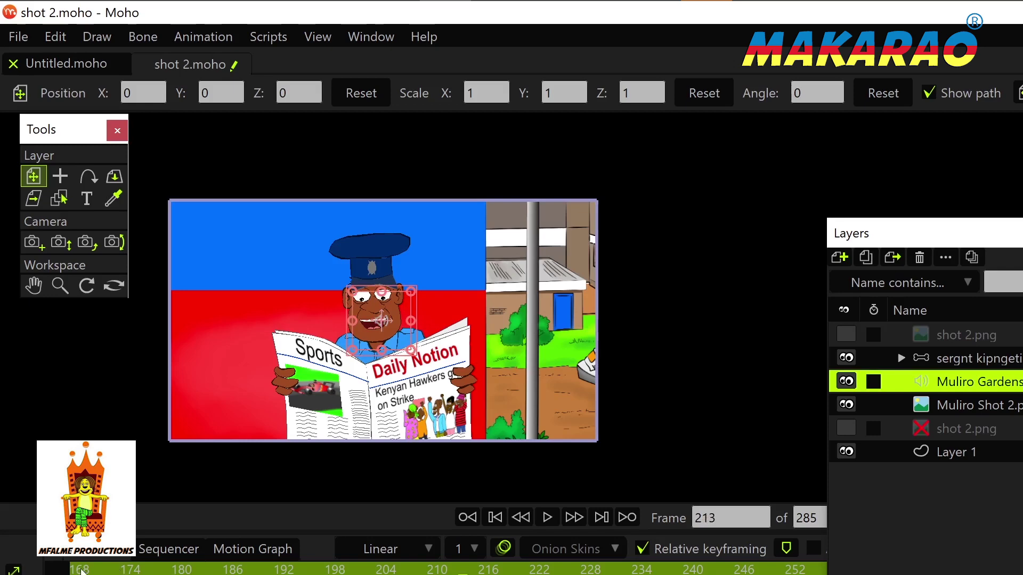
Step: Replay to frame 215, then expand the sergeant group down to head 5
key("space")
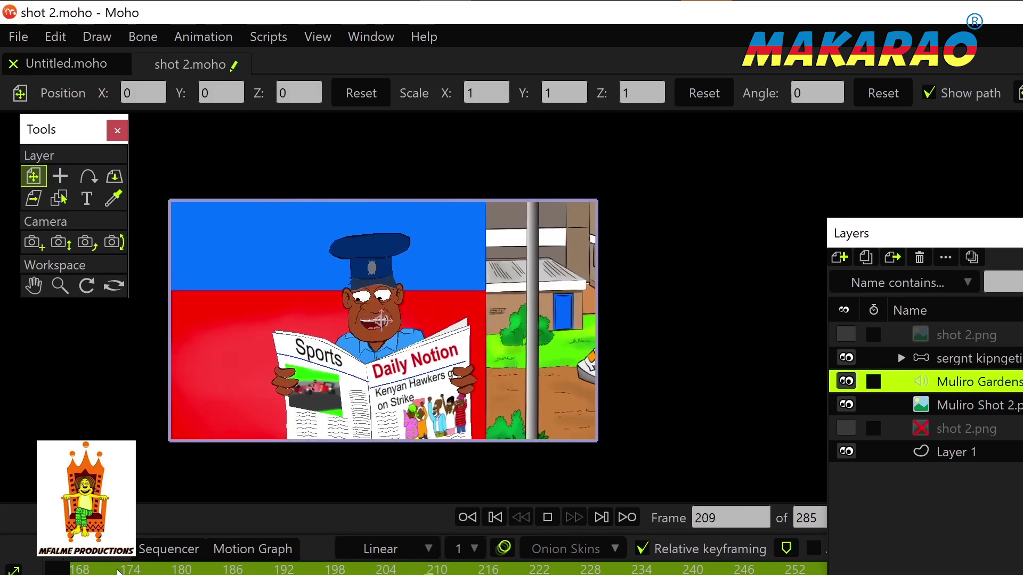
key("space")
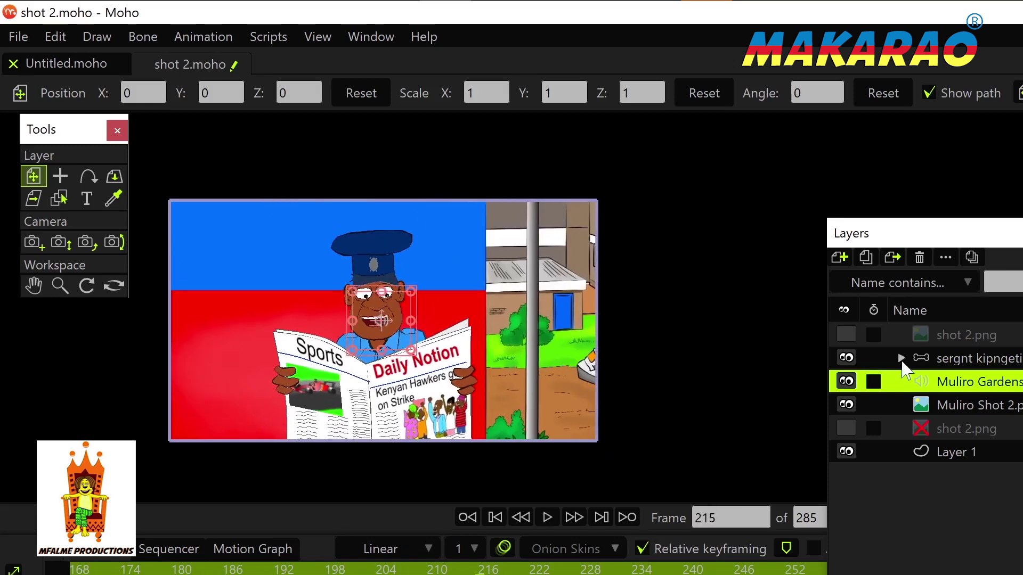
left_click(900, 358)
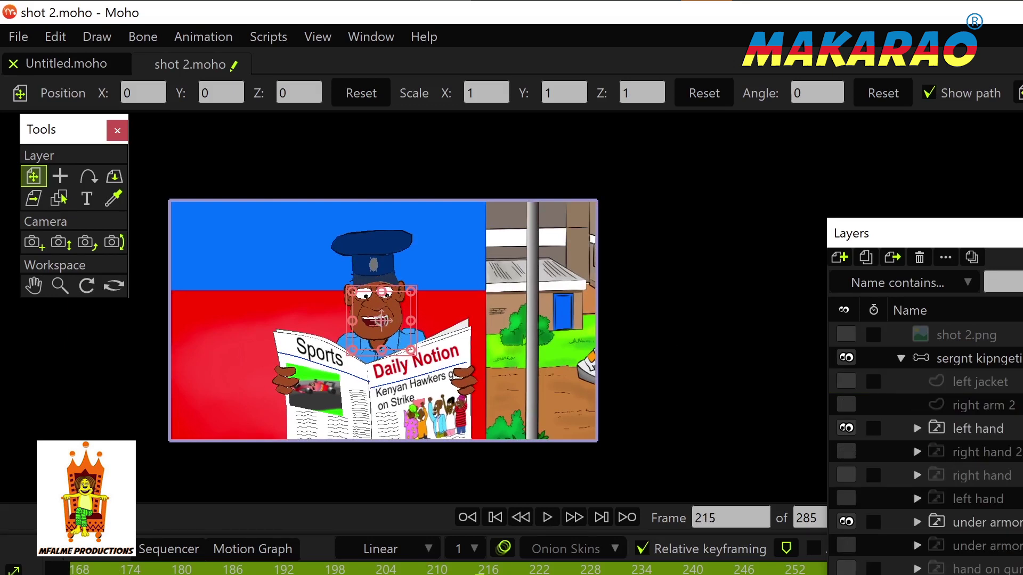
scroll(925, 448, "down", 4)
Step: Expand and select the mouth switch layer, then play the animation
scroll(999, 440, "down", 1)
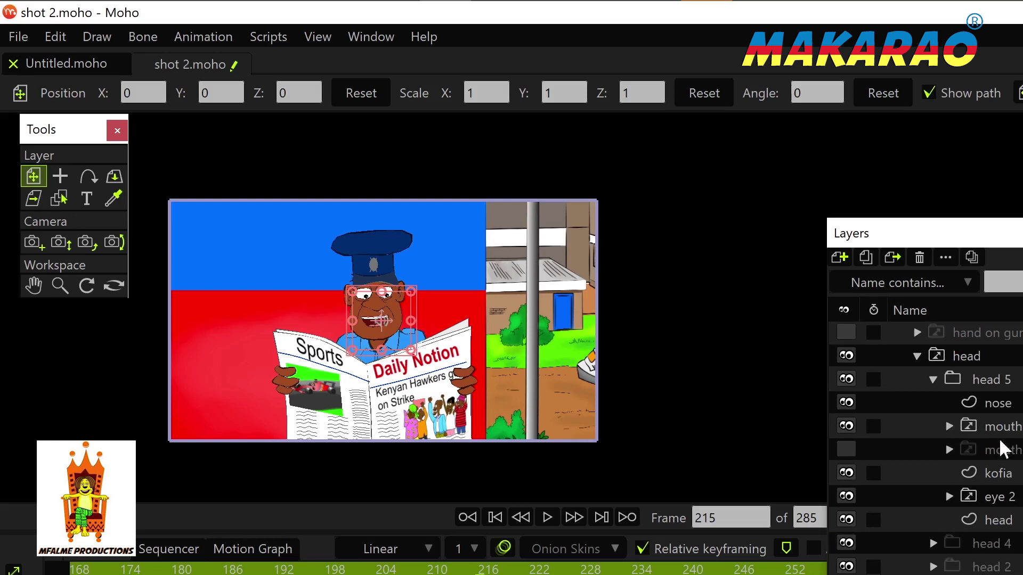
left_click(949, 425)
left_click(967, 421)
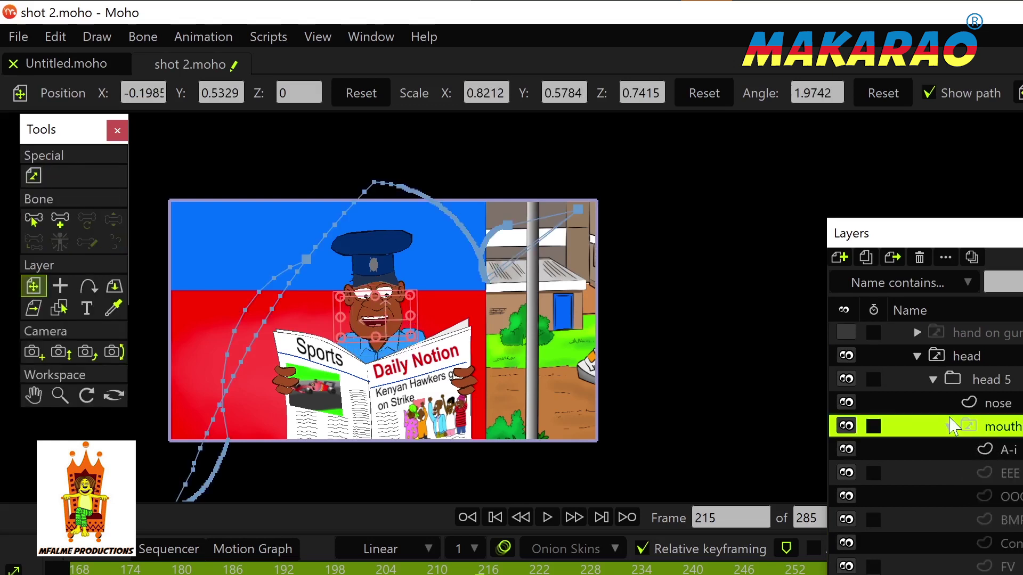
key("space")
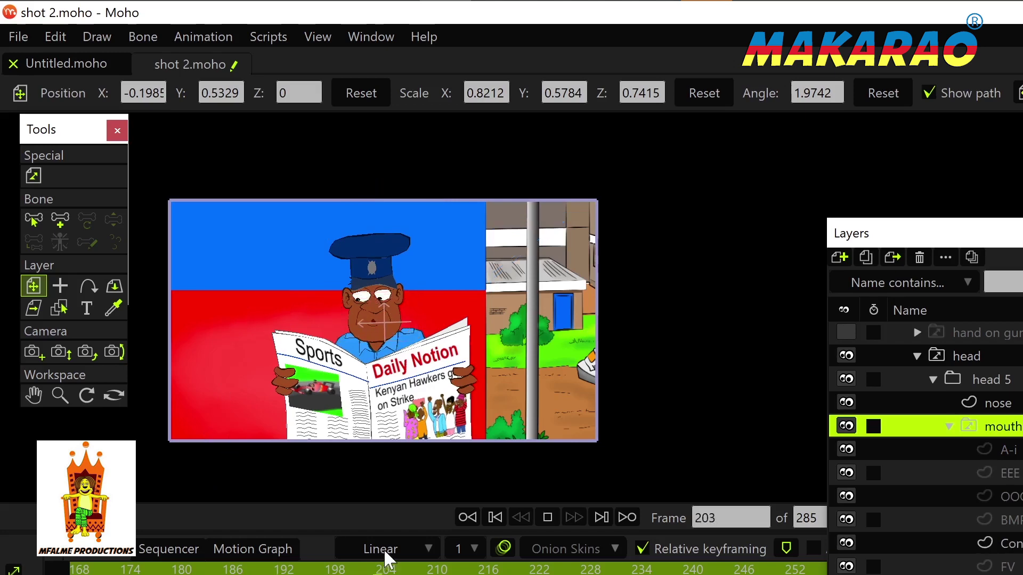
key("space")
Step: Replay from frame 169 and scrub back to frame 187 to watch the mouth
left_click(87, 568)
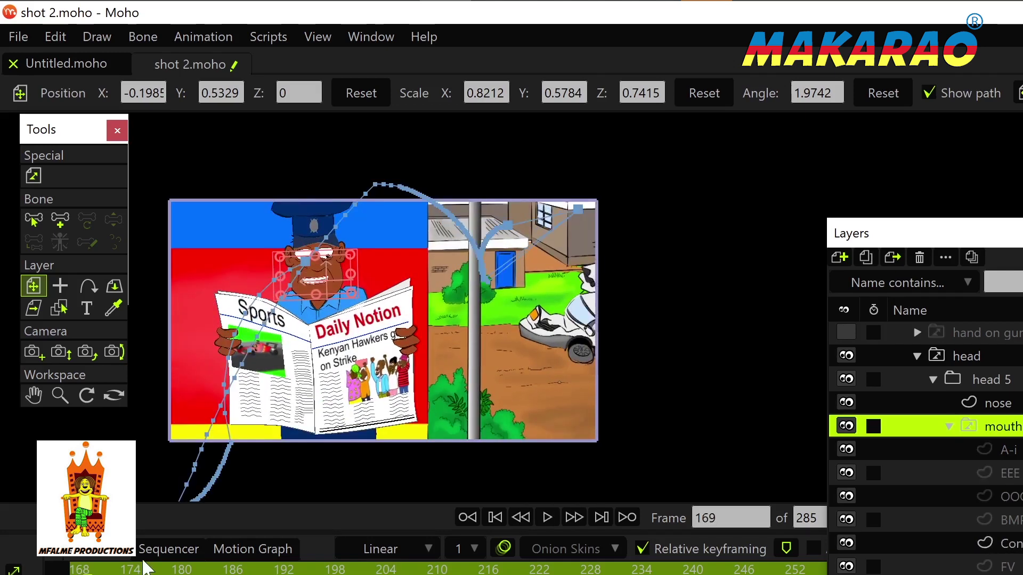
key("space")
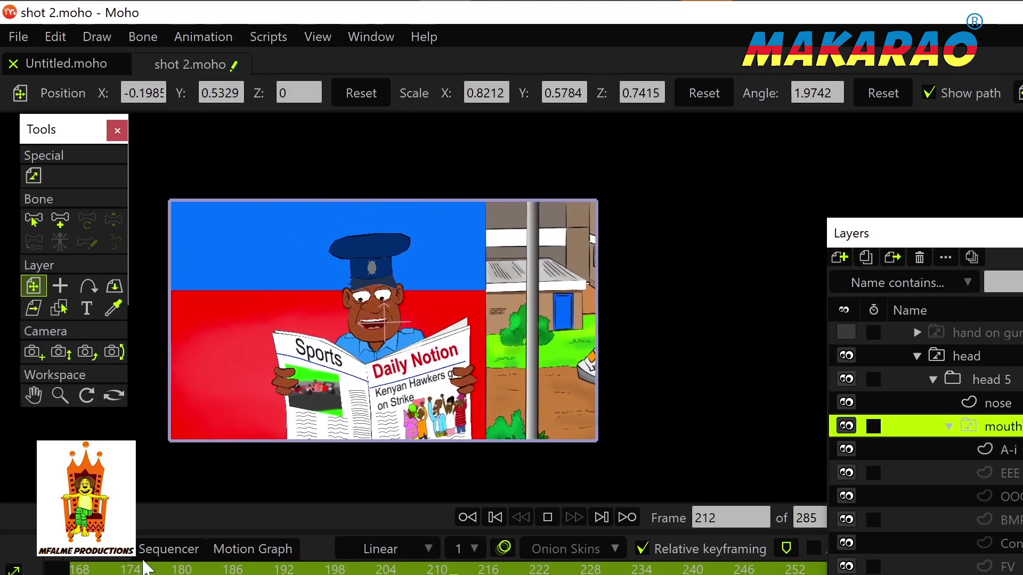
left_click(92, 569)
key("space")
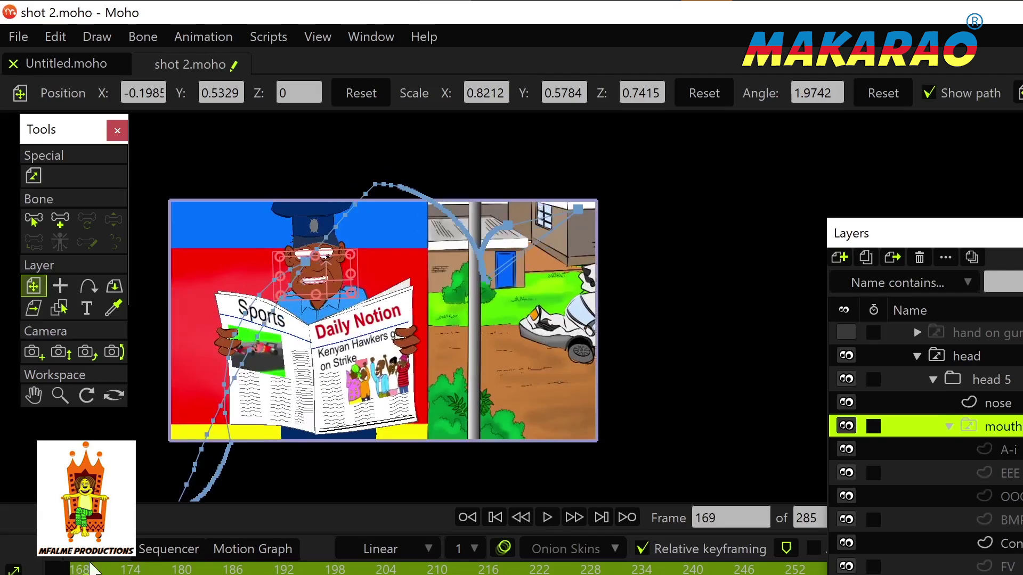
key("space")
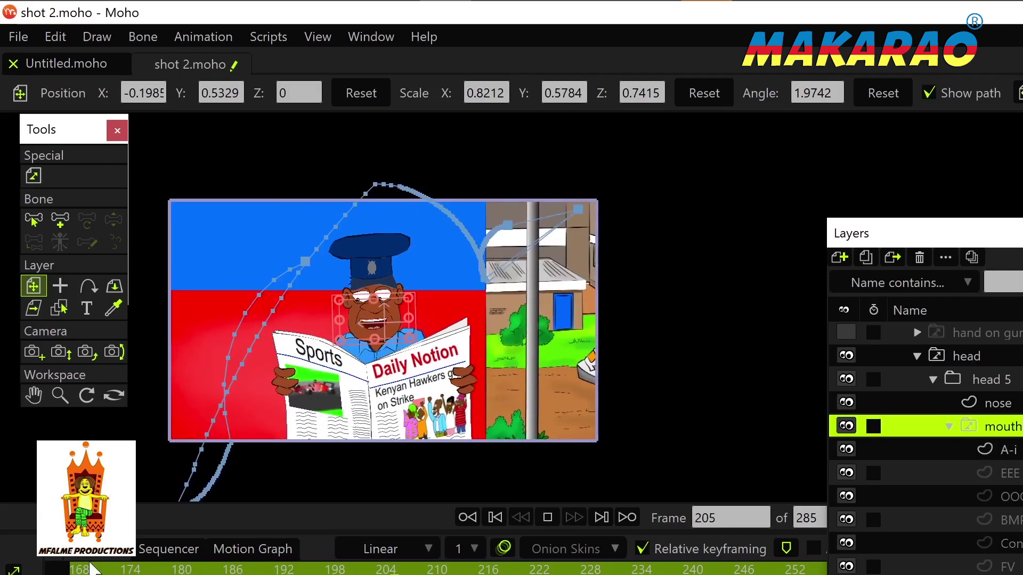
left_click(310, 569)
left_click_drag(310, 569, 243, 569)
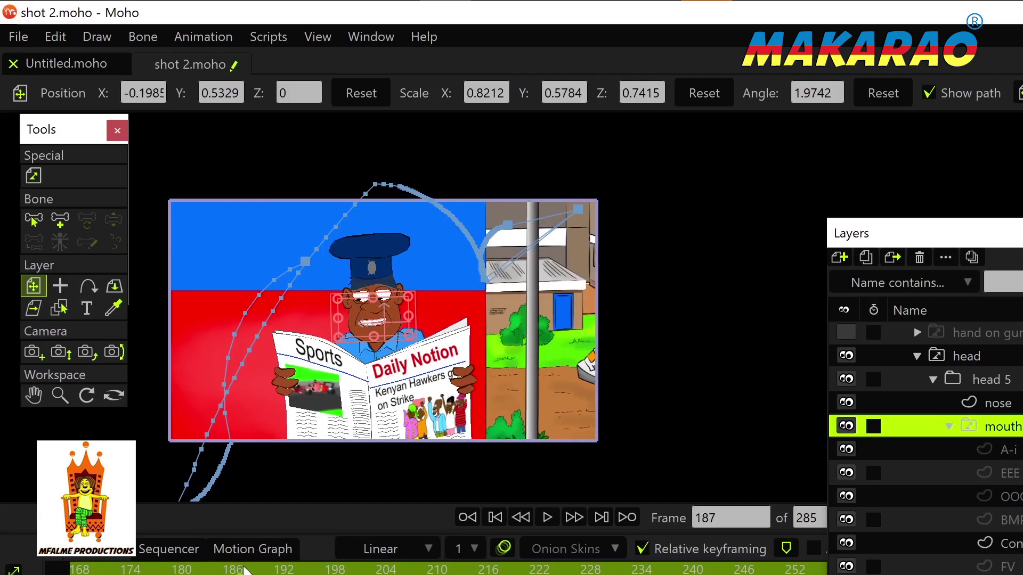
key("space")
key("space")
Step: Scrub and step through frames 177–208 checking mouth poses, settling on frame 207
left_click_drag(361, 574, 326, 574)
key("Right")
key("Right")
key("Right")
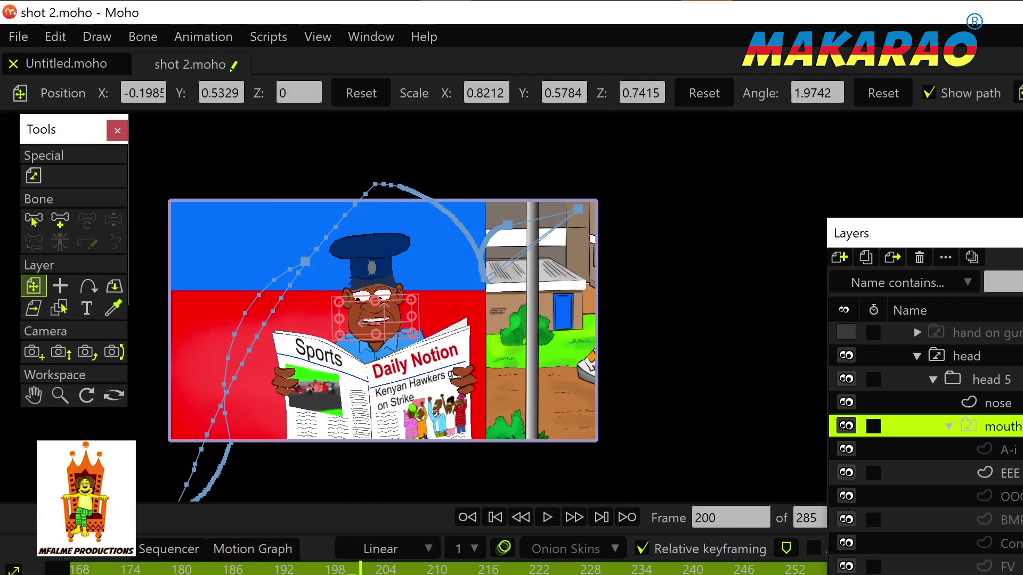
left_click_drag(360, 574, 369, 574)
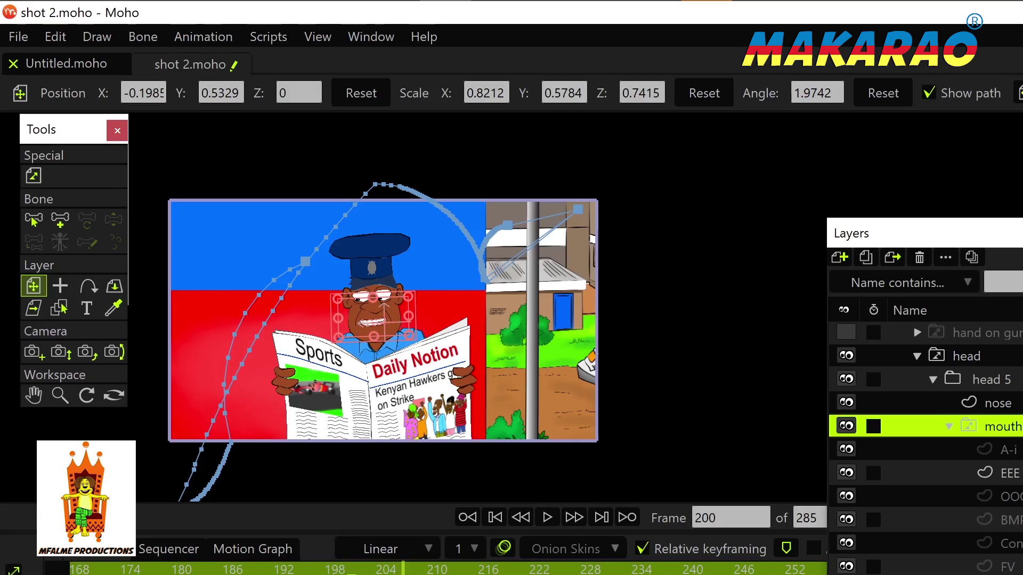
left_click(292, 571)
left_click_drag(293, 571, 158, 572)
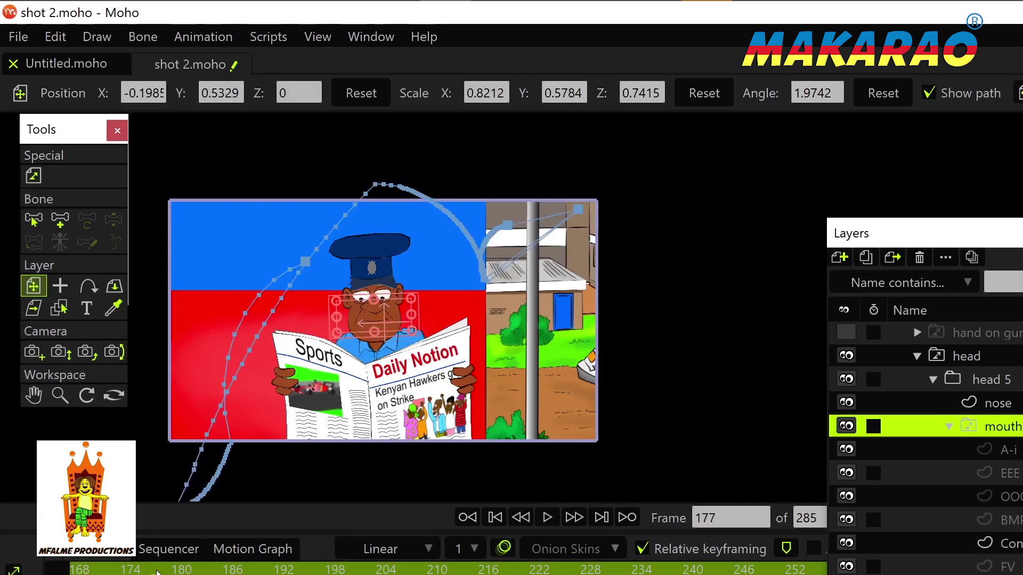
key("space")
key("space")
key("space")
key("space")
left_click(286, 572)
key("Right")
key("Right")
key("Right")
key("Right")
key("Right")
key("Right")
key("Right")
key("Right")
key("Right")
key("Right")
key("Right")
key("Right")
key("Right")
key("Right")
key("Right")
key("Right")
key("Left")
key("Left")
key("Right")
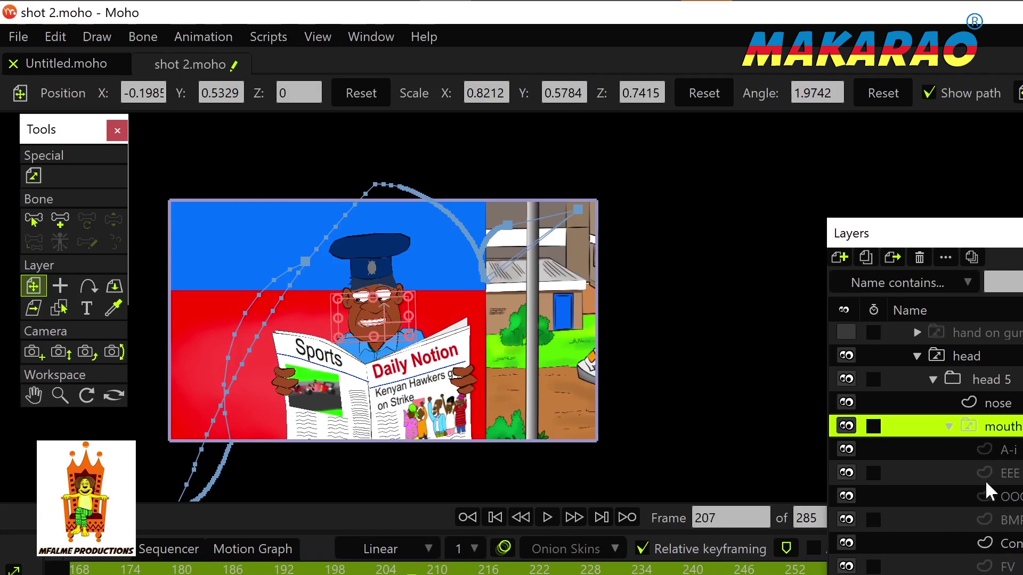
Step: Key the A-i mouth shape at frame 207, preview it, then collapse head 5
left_click(950, 427)
right_click(965, 431)
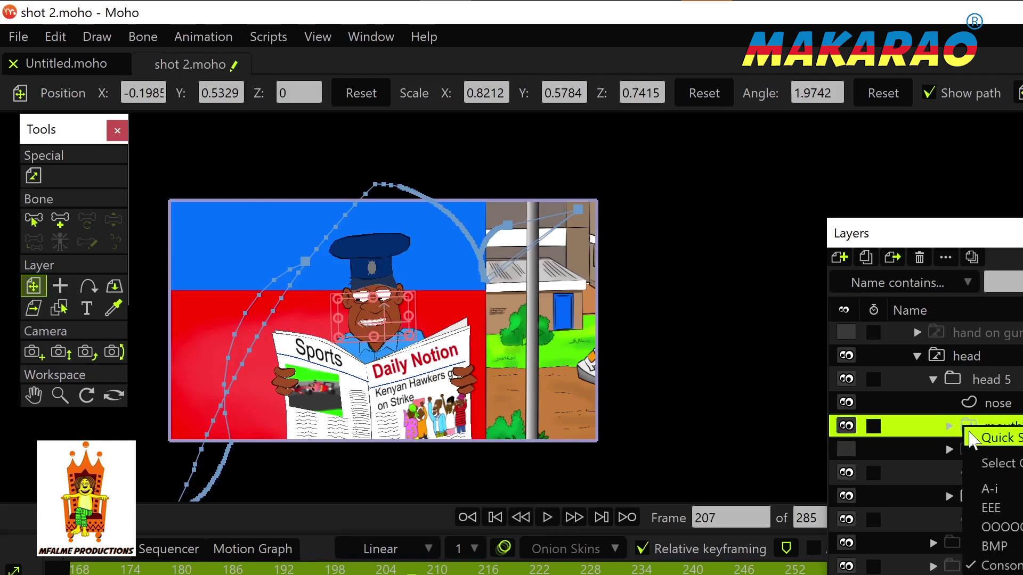
left_click(999, 492)
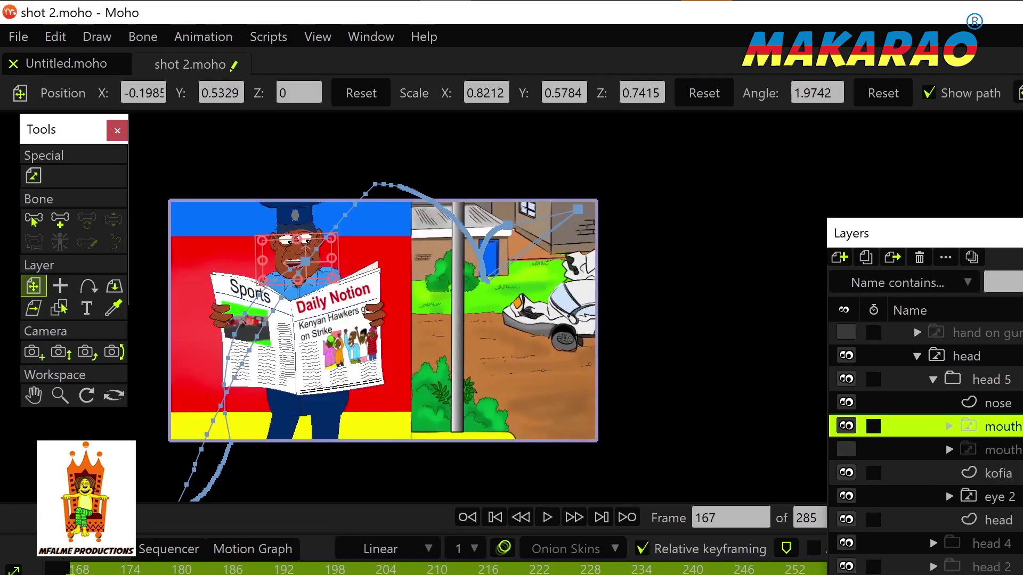
key("space")
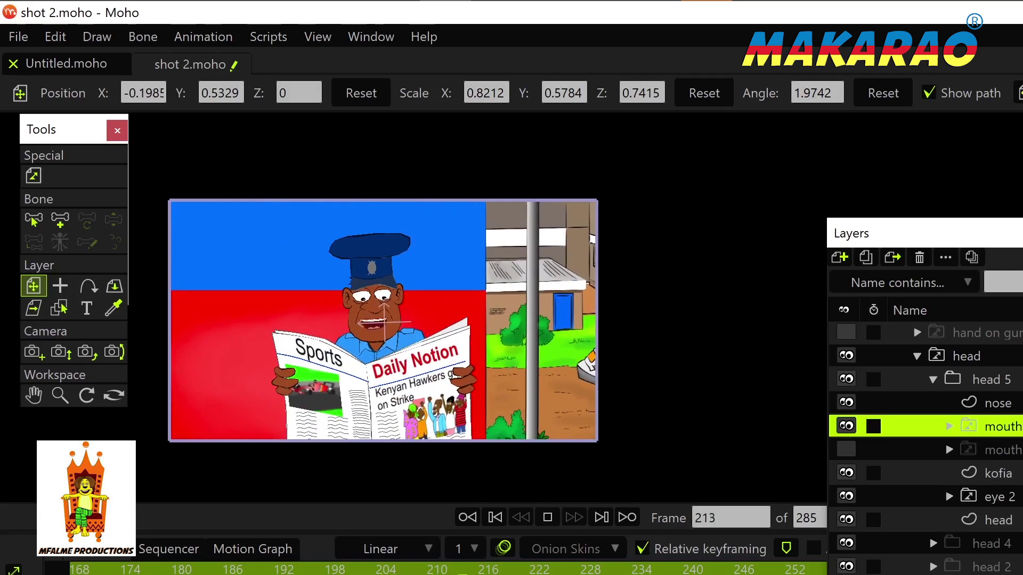
key("space")
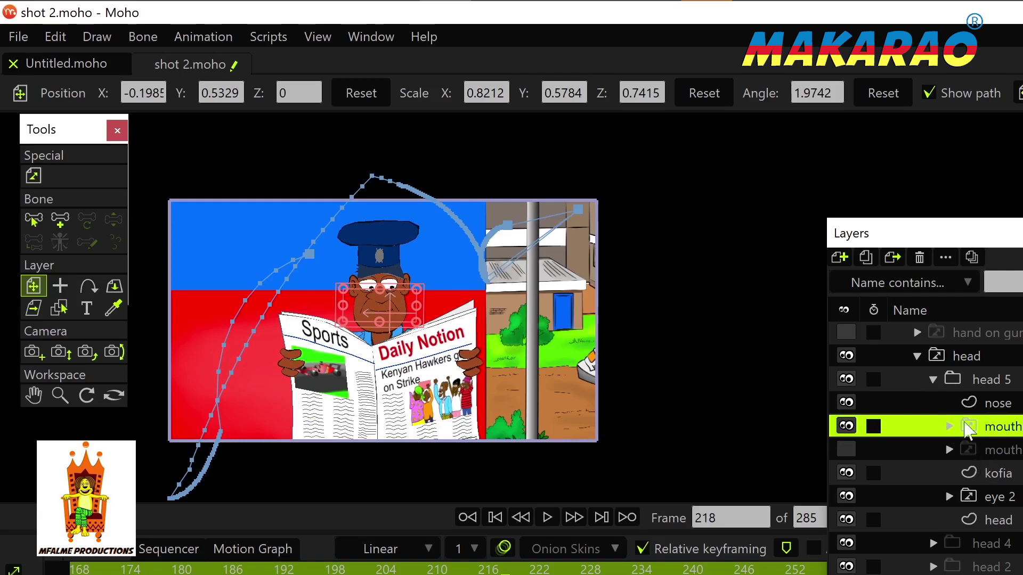
left_click(933, 378)
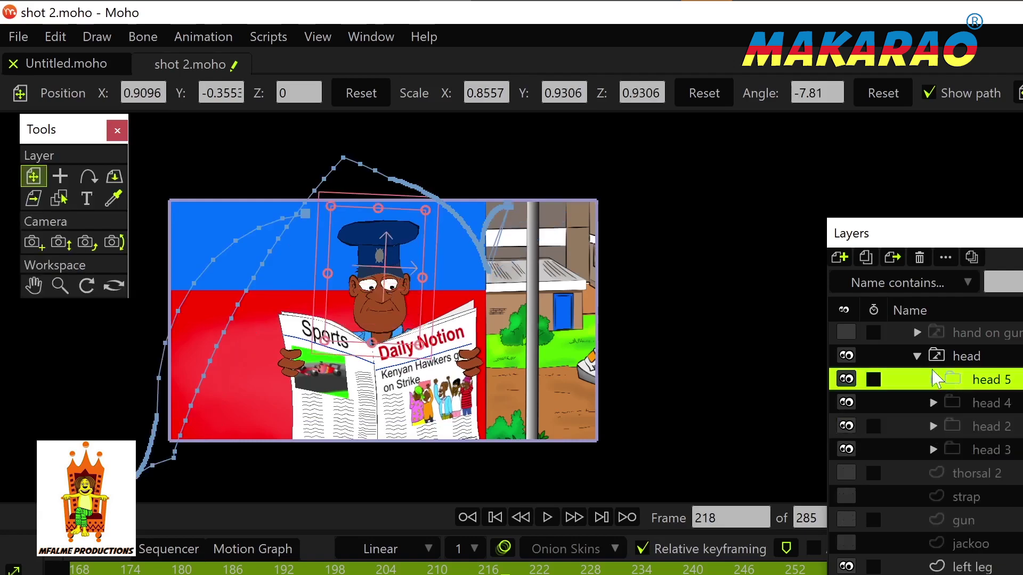
Step: Collapse the head group and then the sergeant character's group
left_click(918, 356)
scroll(922, 373, "up", 5)
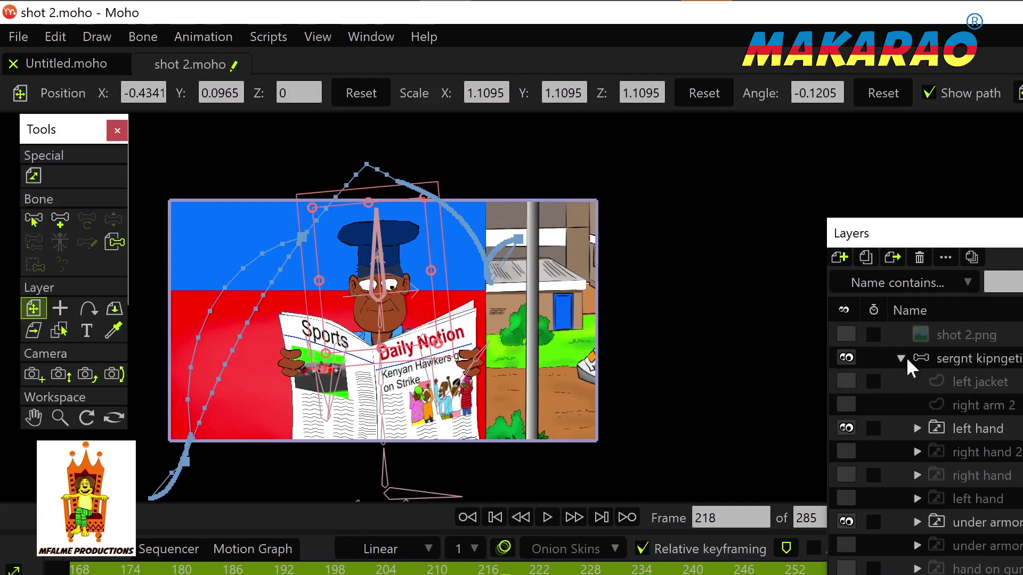
left_click(906, 356)
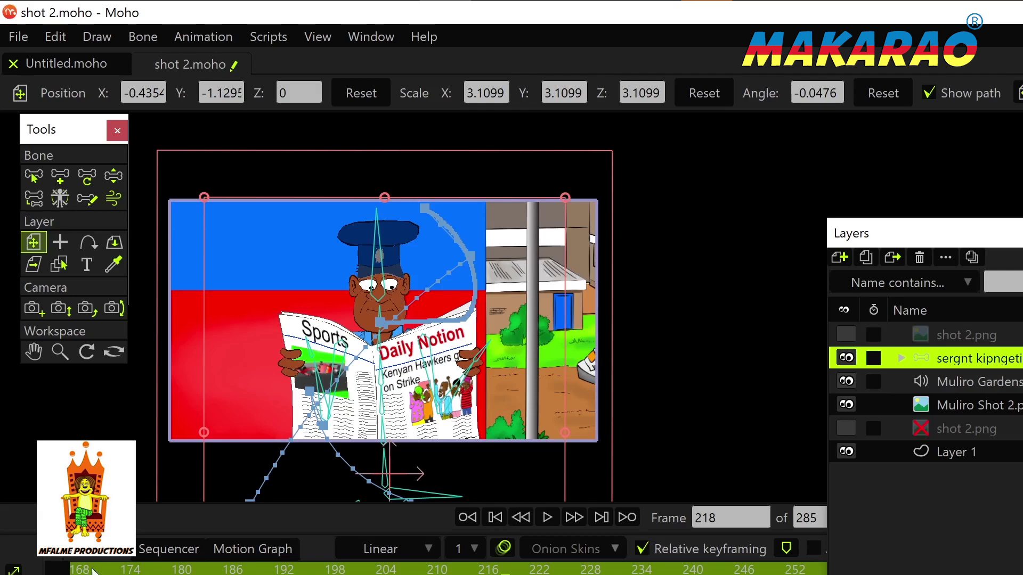
Step: Return to frame 167 and hide sergnt kipngeti, Muliro Gardens, Muliro Shot 2 and Layer 1
left_click(494, 517)
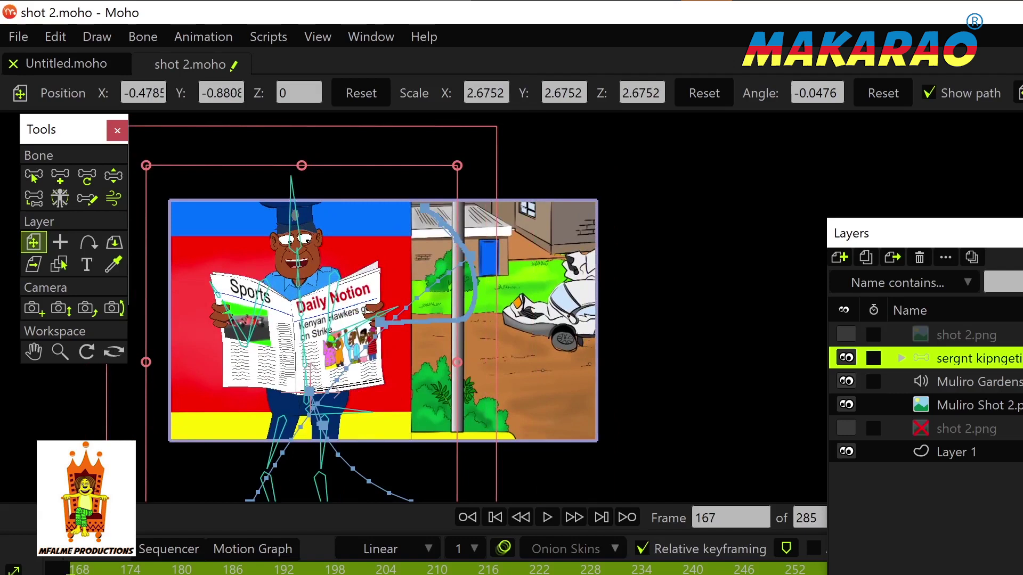
left_click(846, 363)
left_click(845, 380)
left_click(843, 405)
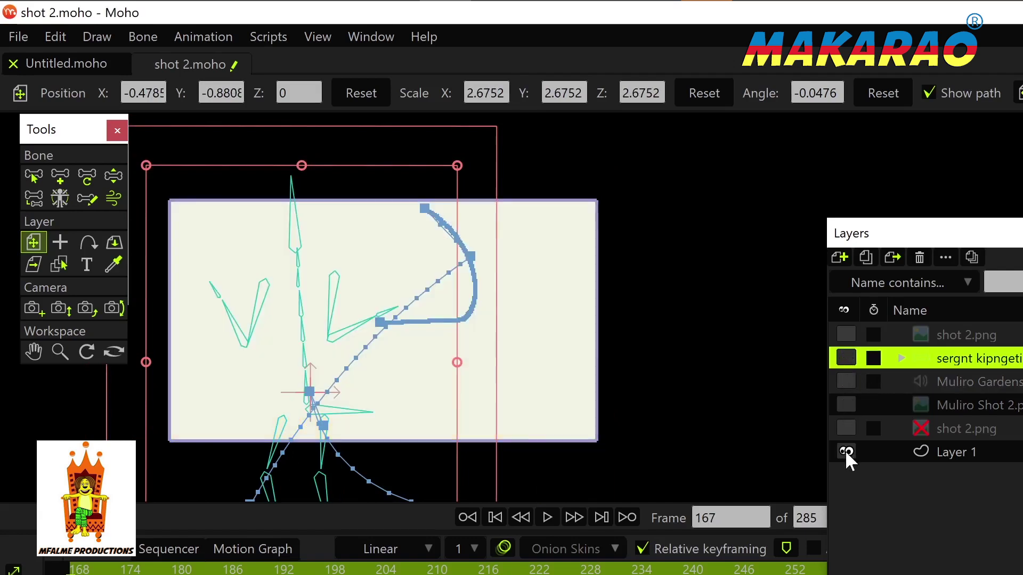
left_click(846, 451)
Step: Select the top shot 2.png layer
left_click(858, 334)
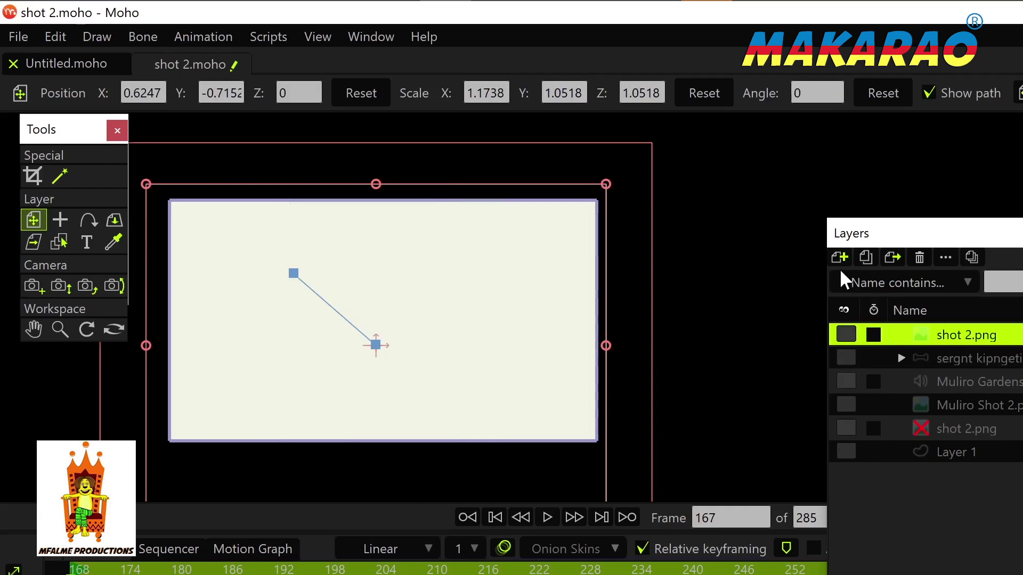
scroll(427, 379, "up", 3)
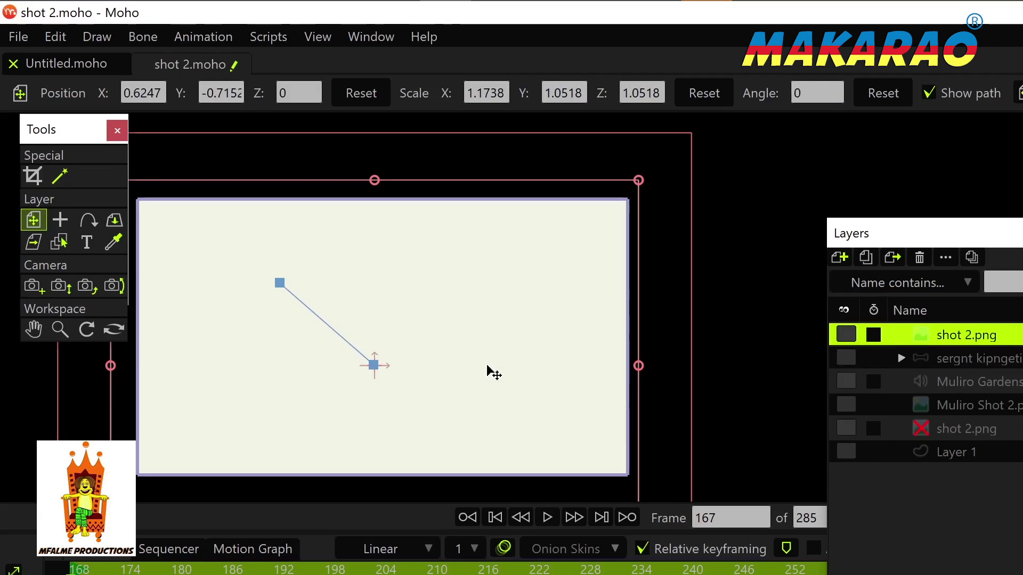
left_click(840, 257)
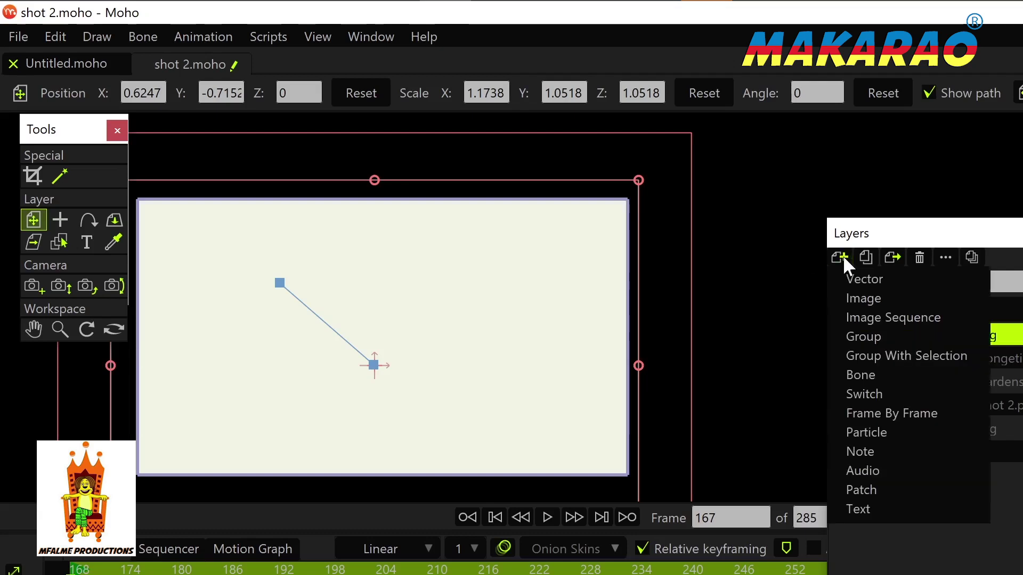
Step: Add a new vector layer and set its origin down and right of the canvas centre
left_click(859, 281)
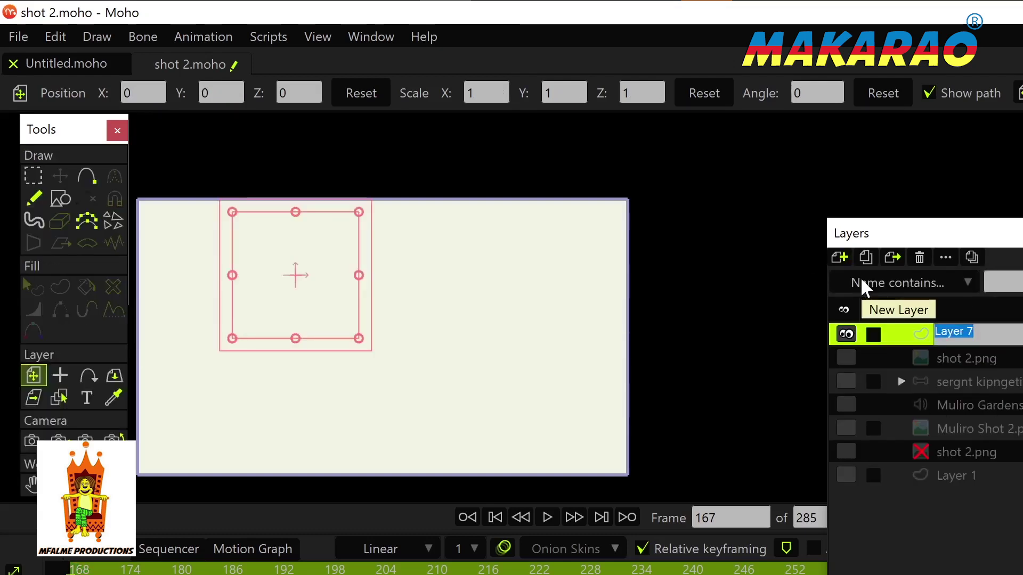
left_click(60, 376)
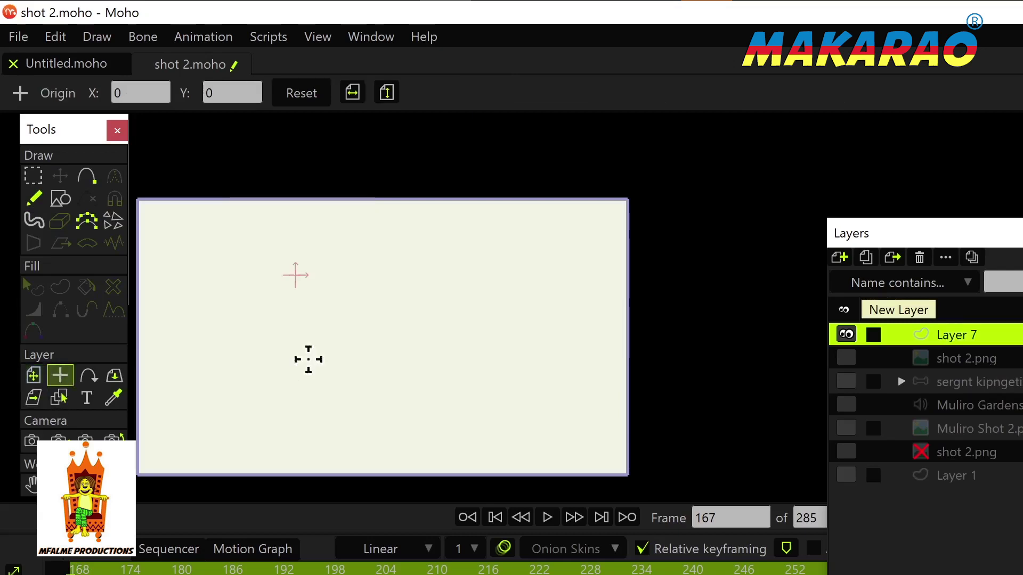
left_click(352, 331)
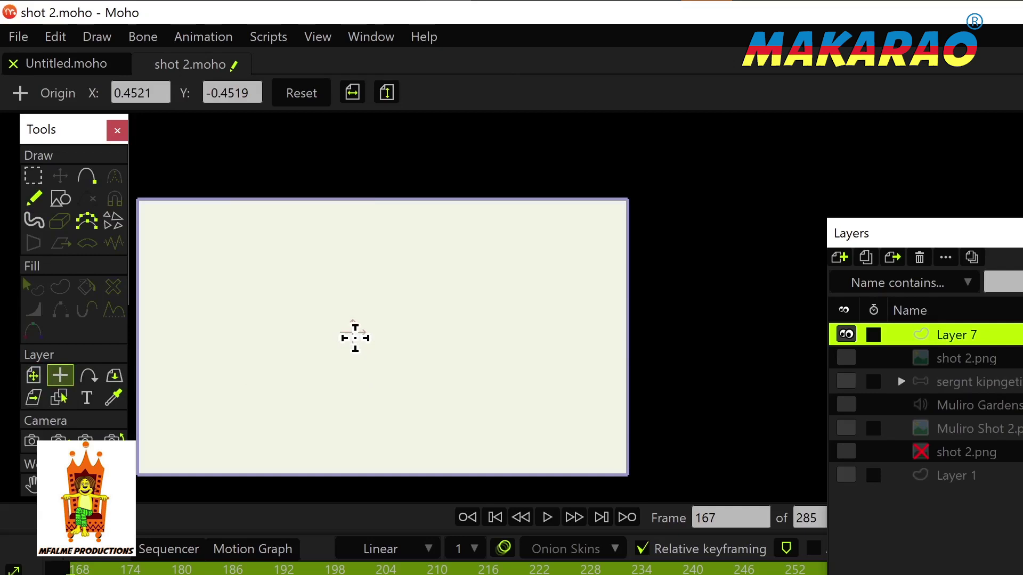
scroll(364, 349, "up", 3)
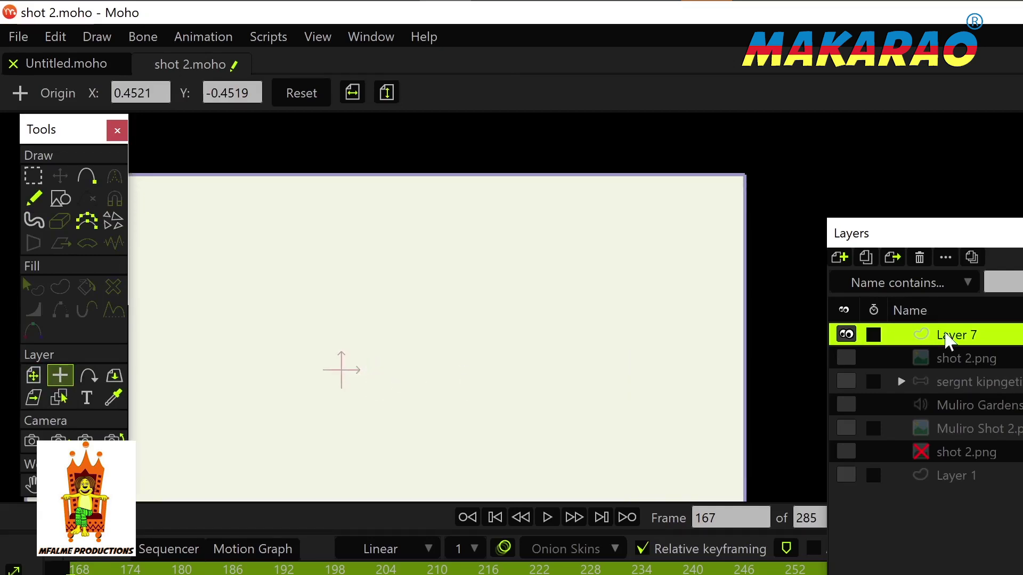
Step: Rename the new Layer 7 to 'open eye' in Layer Settings
double_click(948, 338)
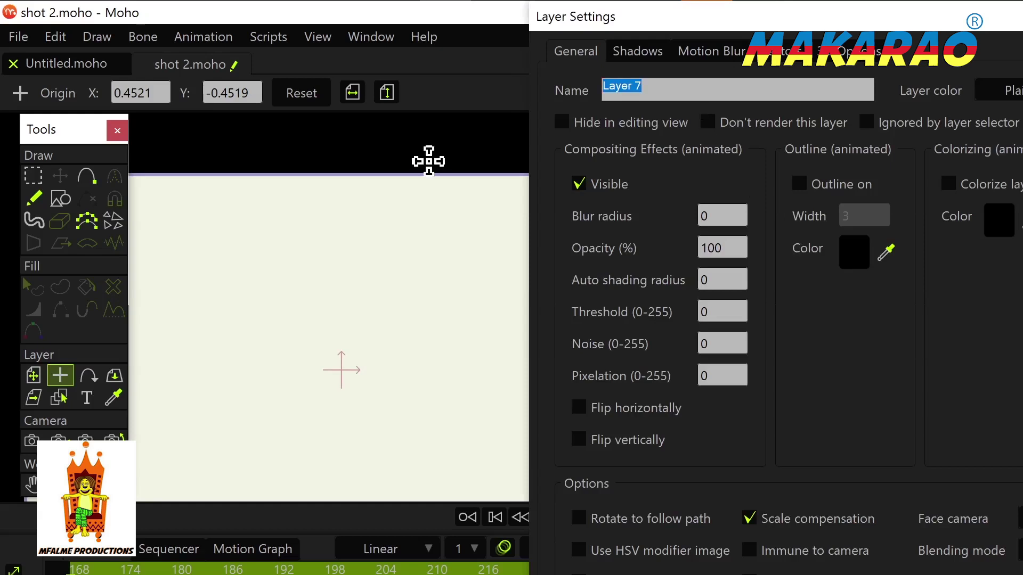
type("ope")
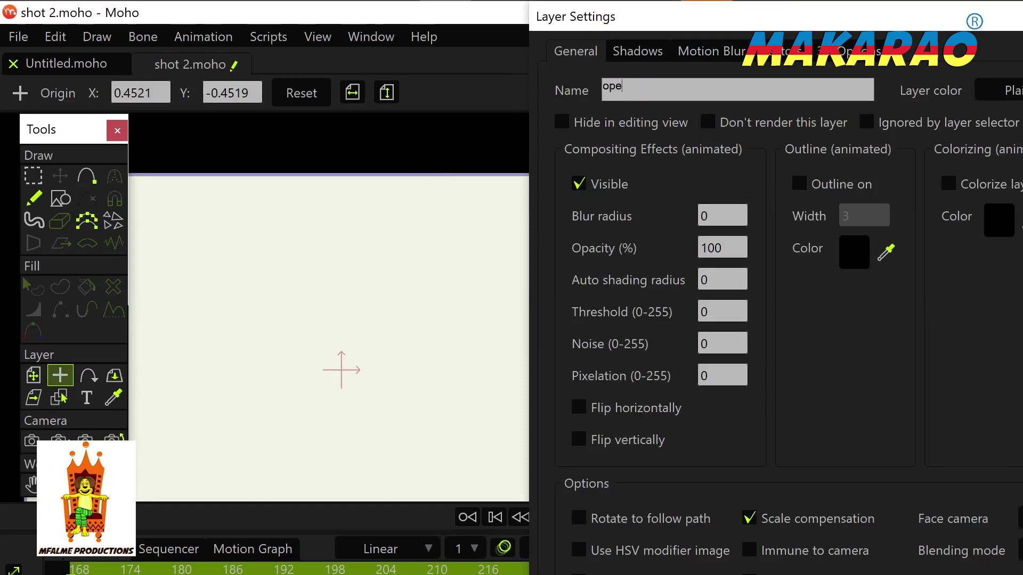
type("n eye")
key("Return")
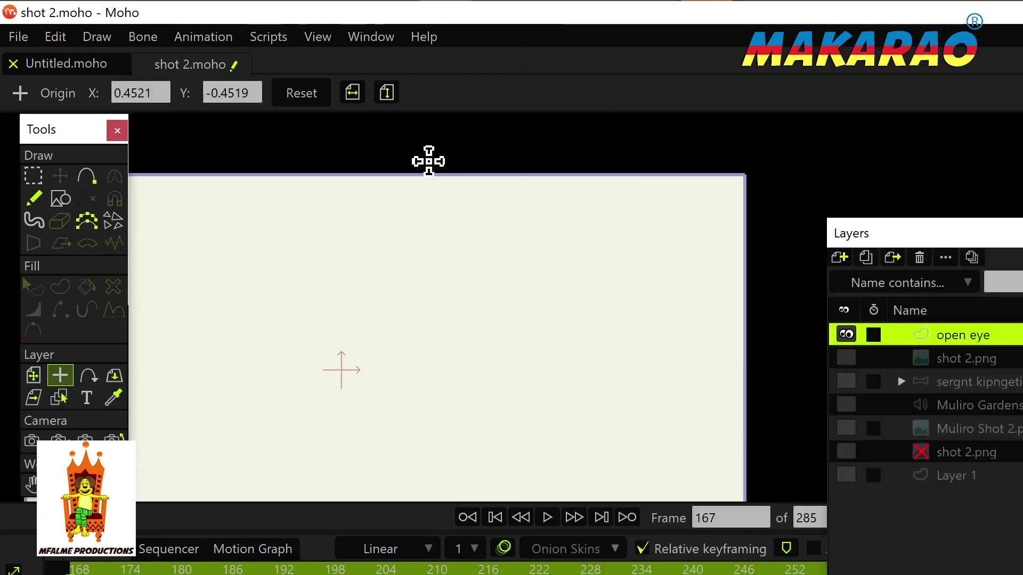
left_click(60, 199)
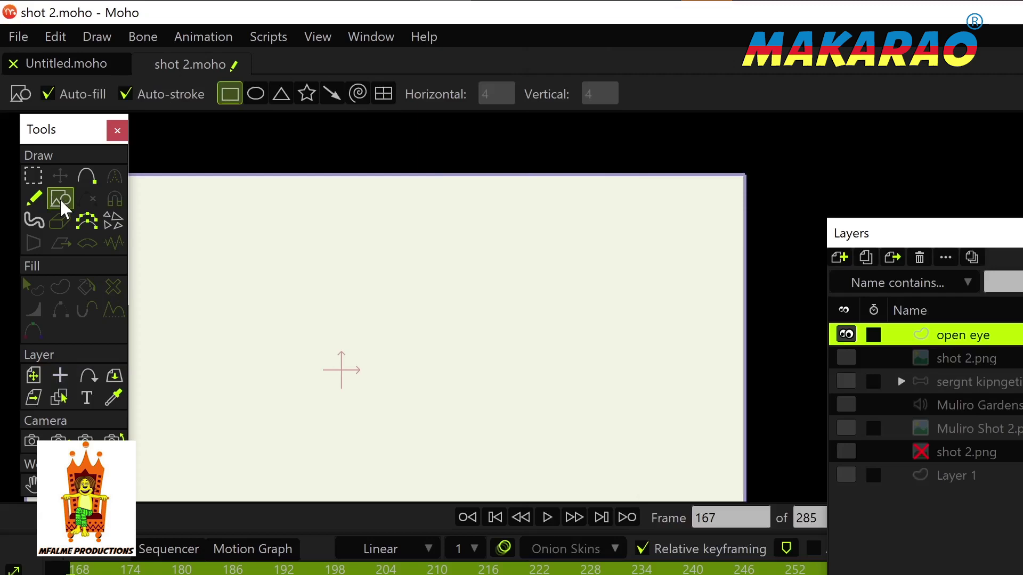
Step: Draw a small circle near the canvas centre and thicken its black outline
left_click(255, 94)
left_click_drag(304, 365, 366, 299)
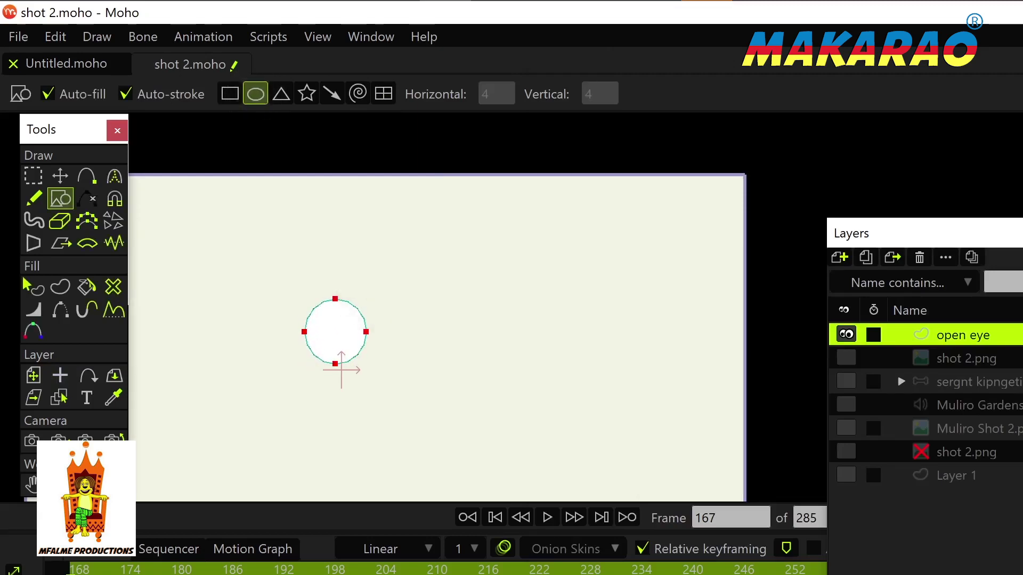
left_click(60, 176)
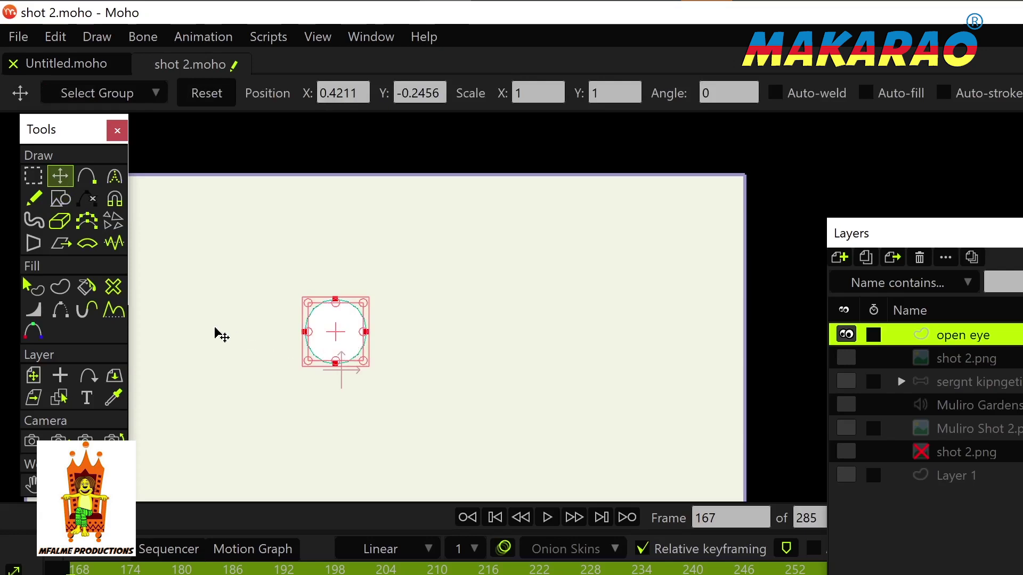
left_click(33, 310)
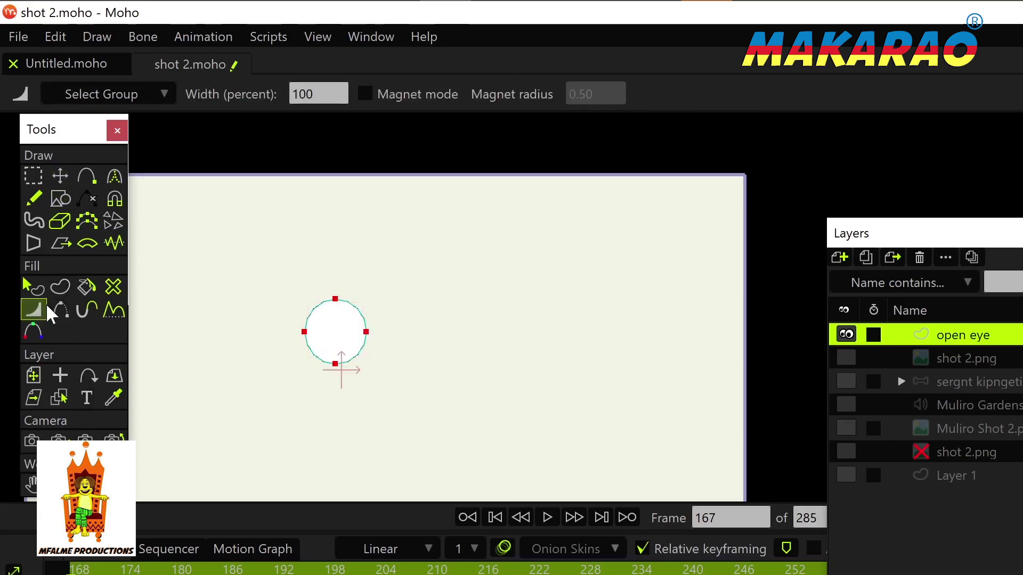
left_click_drag(337, 336, 343, 335)
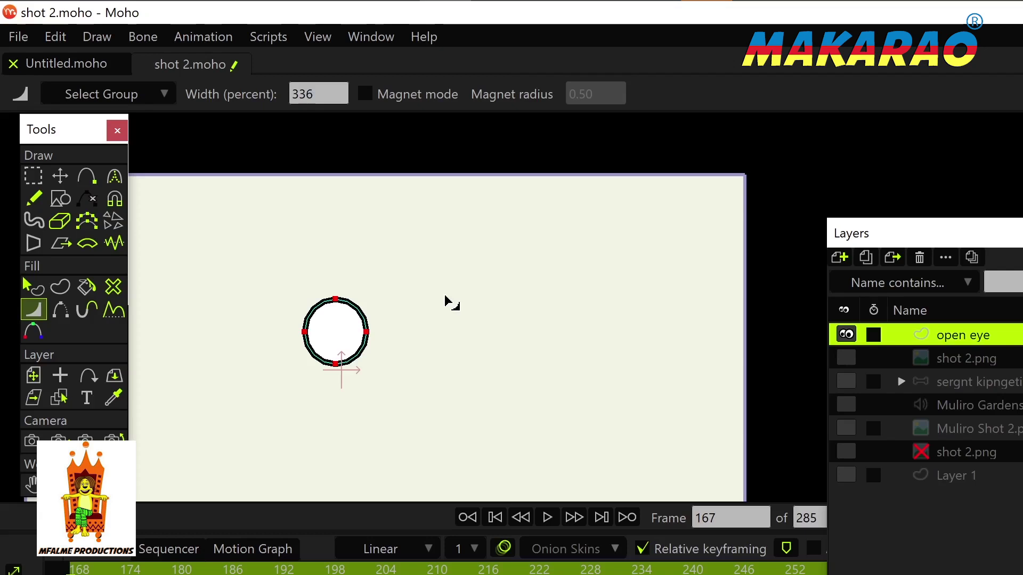
left_click_drag(347, 347, 346, 349)
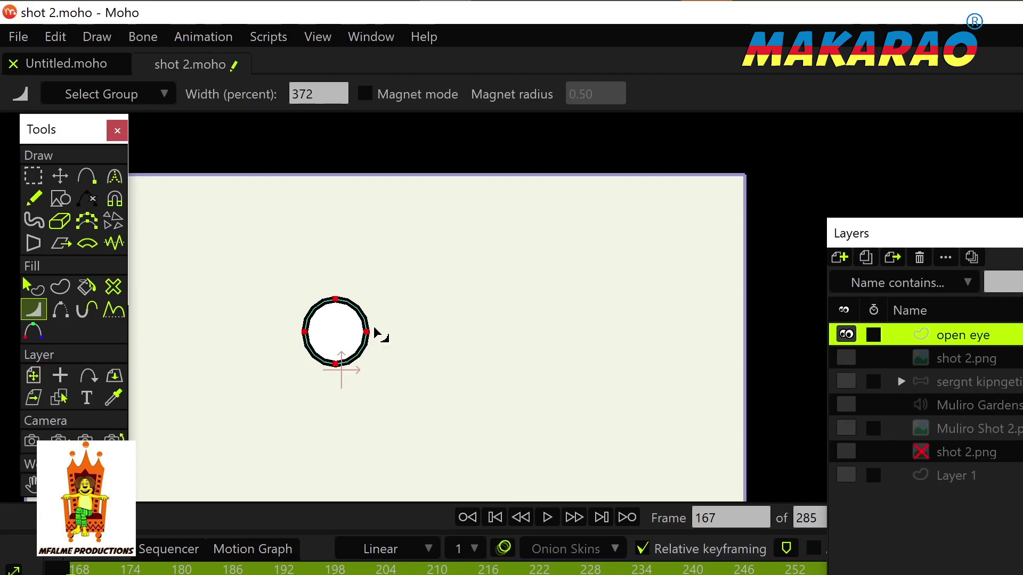
Step: Copy the circle, move the duplicate to the right, and shrink it into a pupil
key("t")
key("ctrl+c")
key("ctrl+v")
left_click_drag(331, 341, 402, 343)
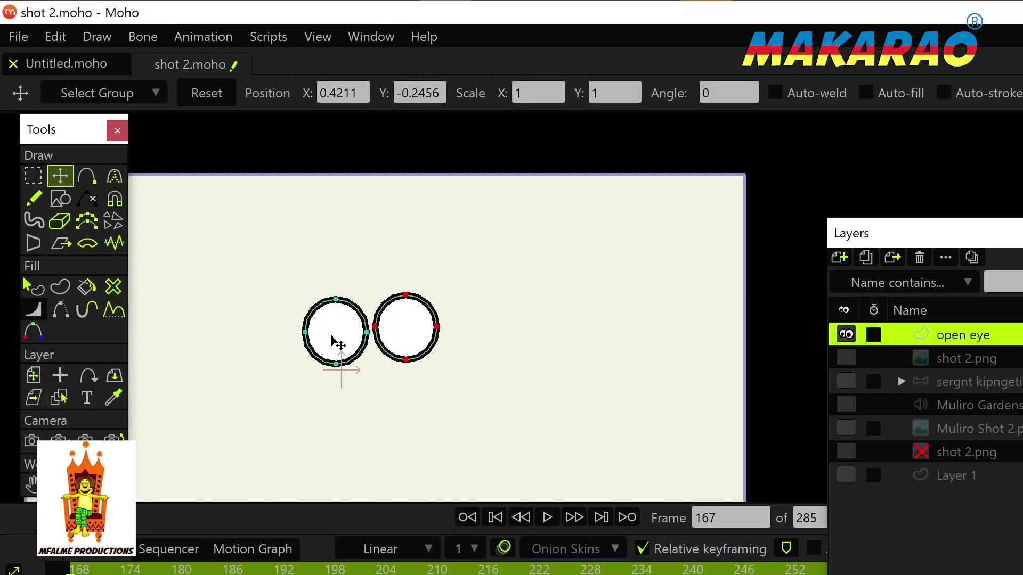
left_click(408, 333)
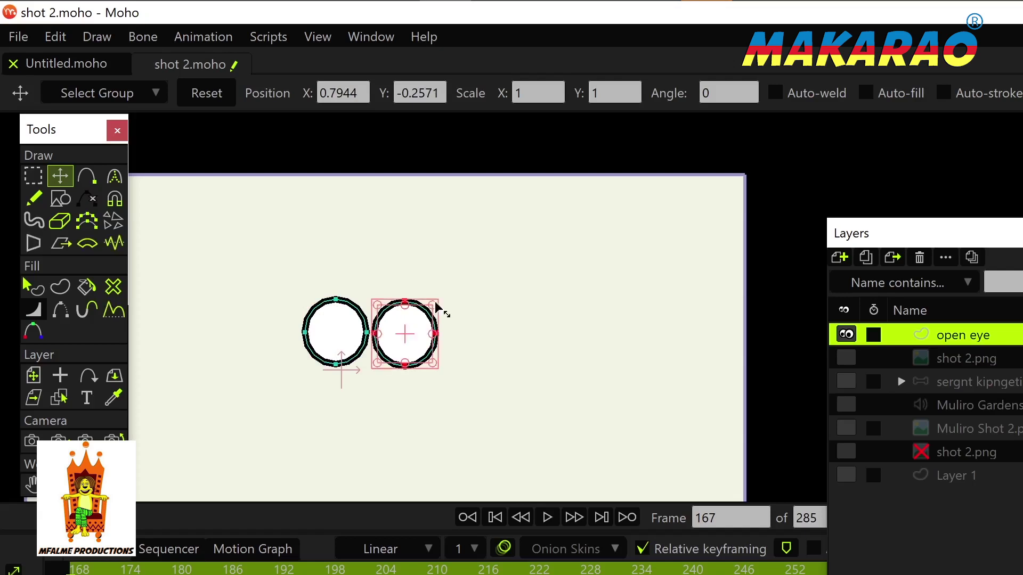
mouse_move(433, 307)
left_mouse_down()
mouse_move(382, 357)
mouse_move(427, 367)
left_mouse_up()
Step: Place the small pupil circle inside the left eye
key("w")
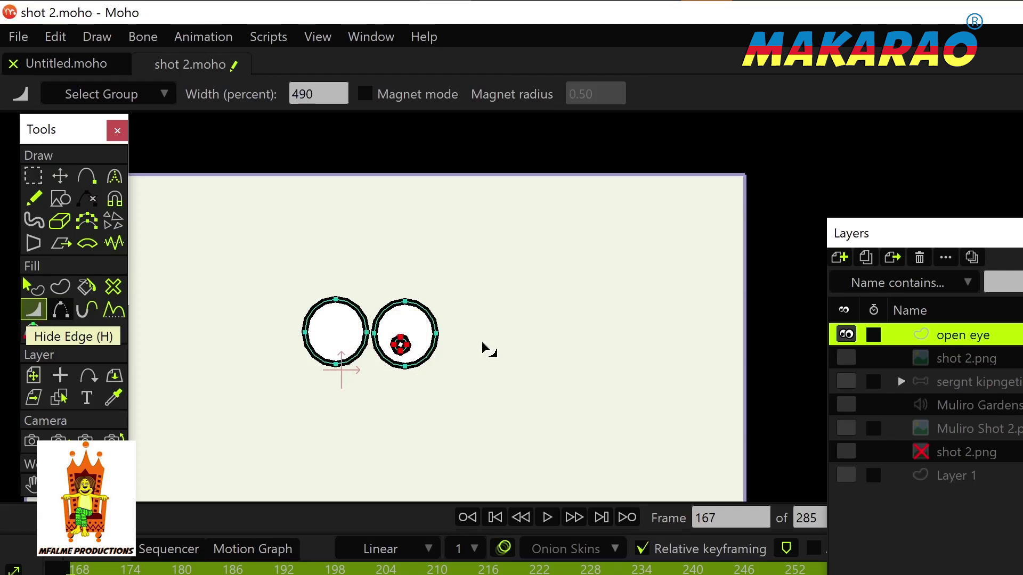
key("t")
left_click_drag(401, 346, 342, 366)
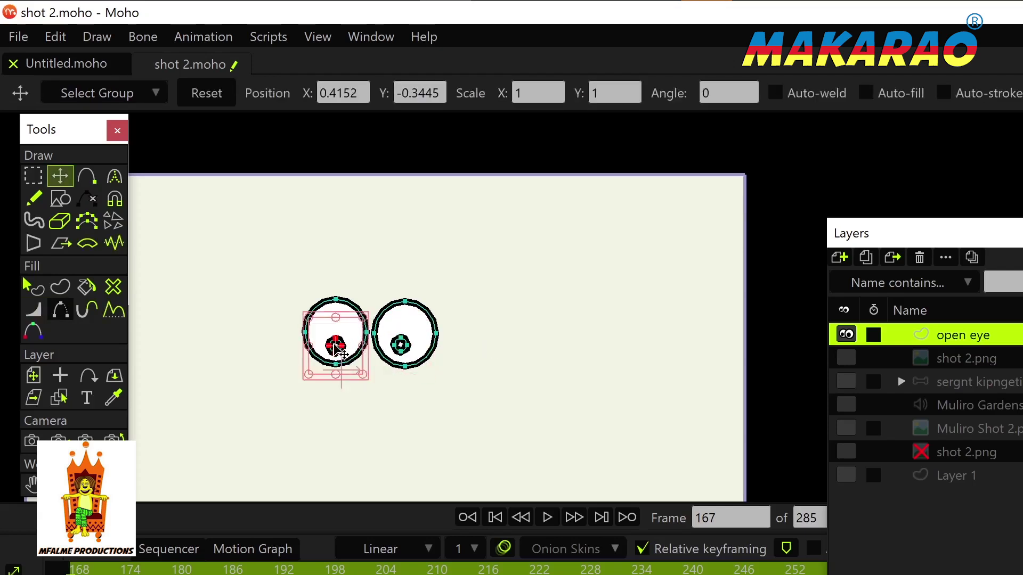
key("q")
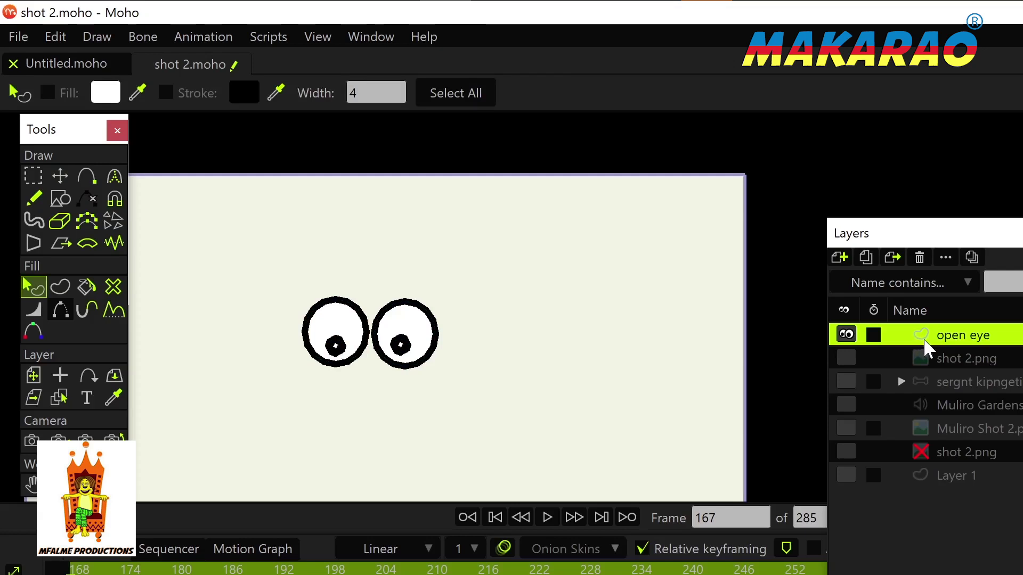
left_click(843, 258)
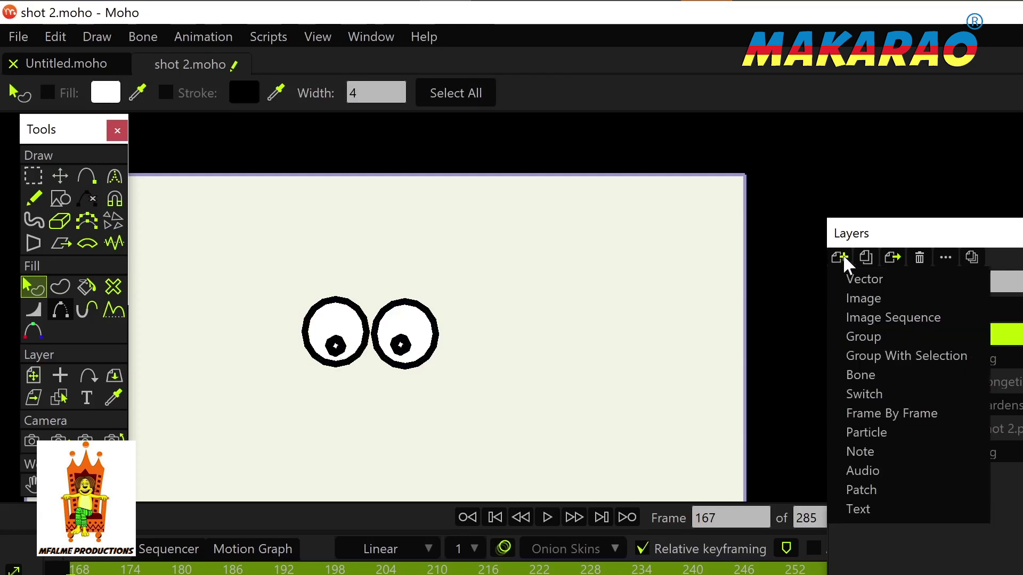
Step: Add a new switch layer with its origin placed between the eyes
left_click(861, 393)
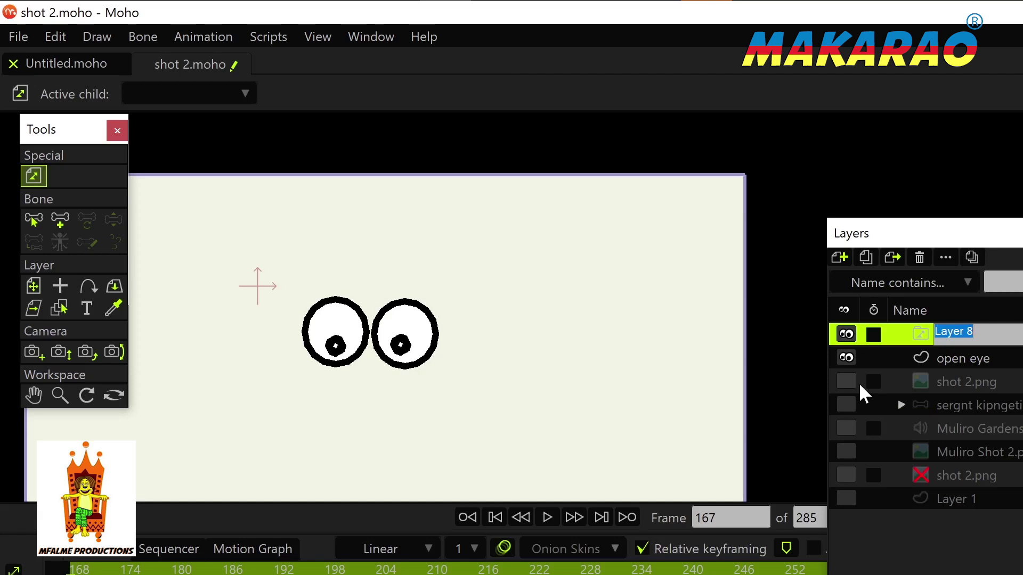
left_click(33, 286)
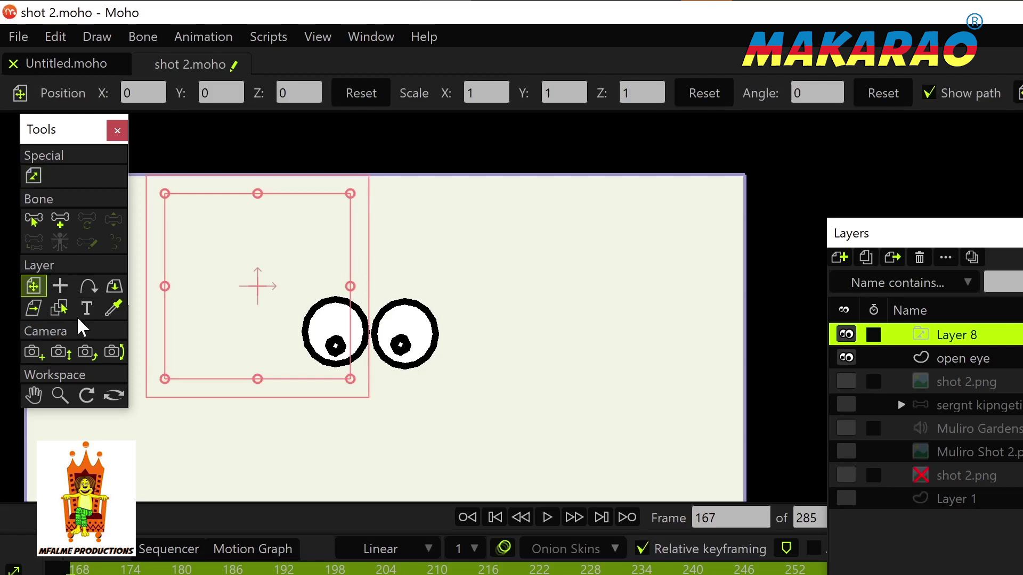
left_click(60, 286)
left_click(368, 335)
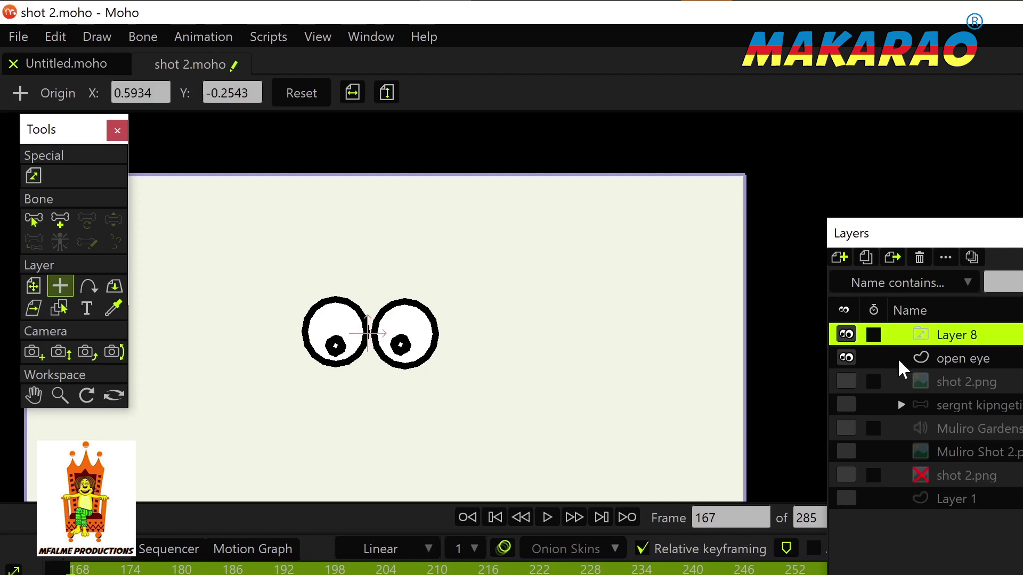
Step: Move the open eye layer into the switch layer and rename the group to 'eyes'
left_click(927, 355)
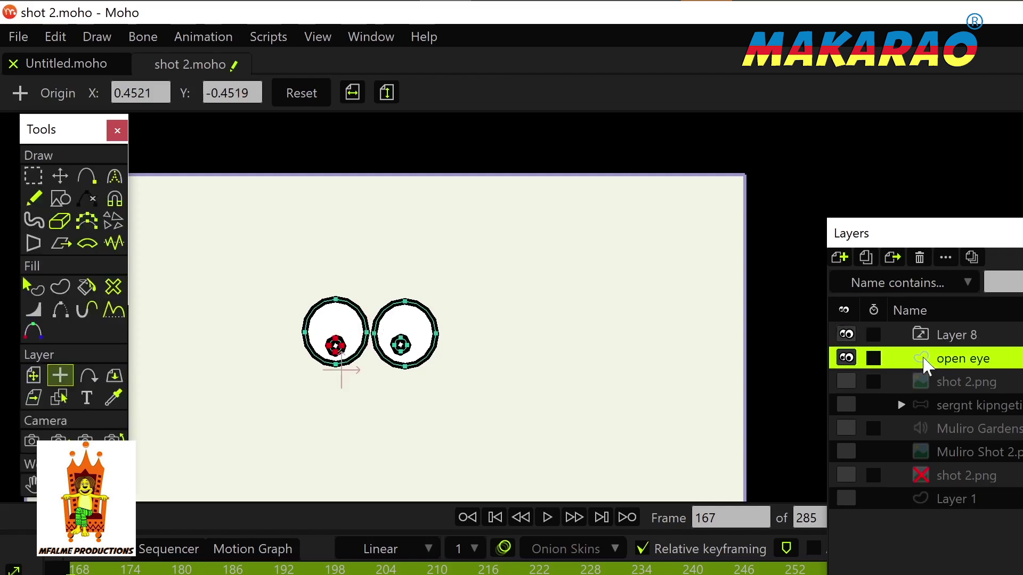
left_click_drag(936, 349, 928, 328)
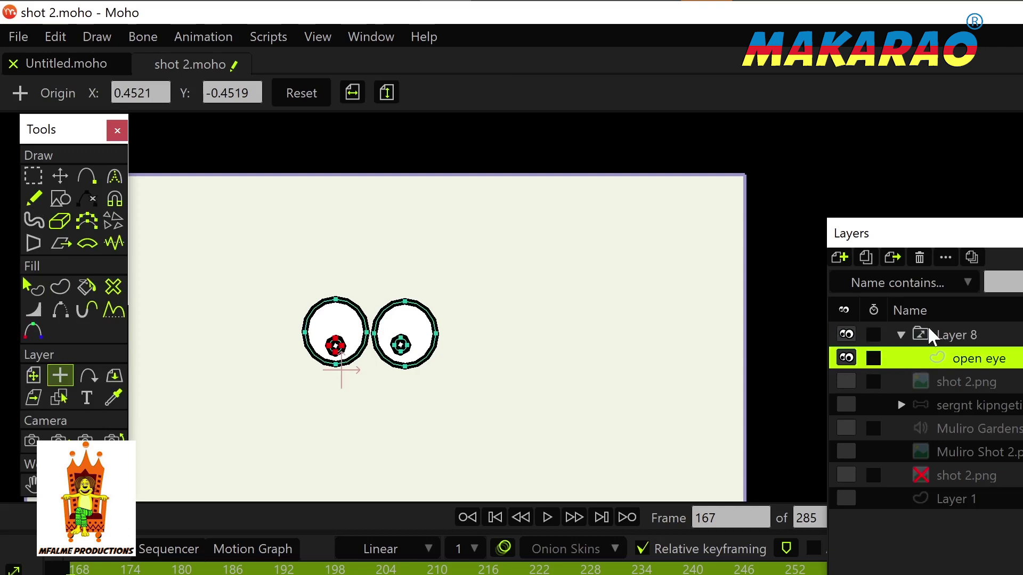
double_click(953, 339)
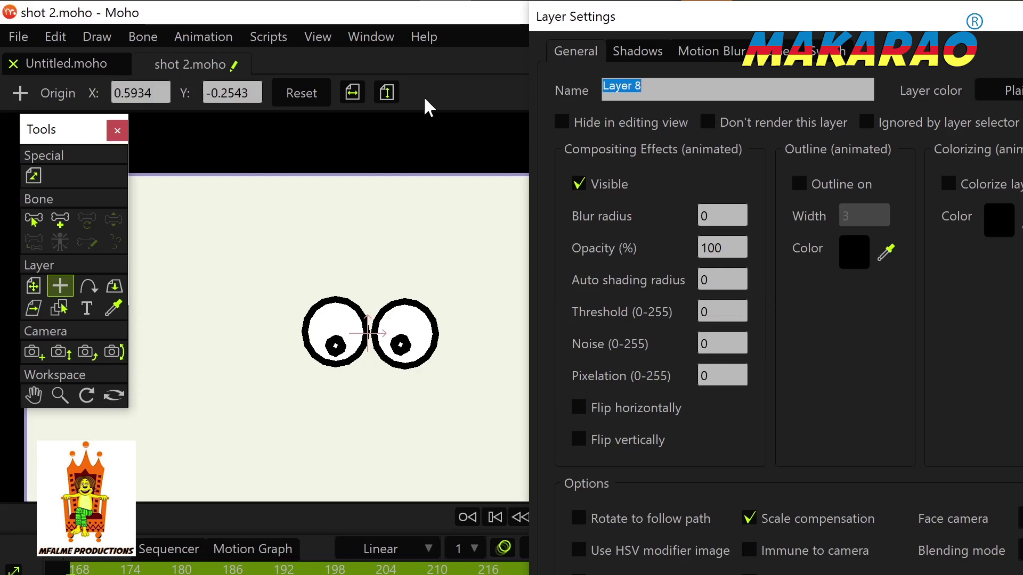
type("eye")
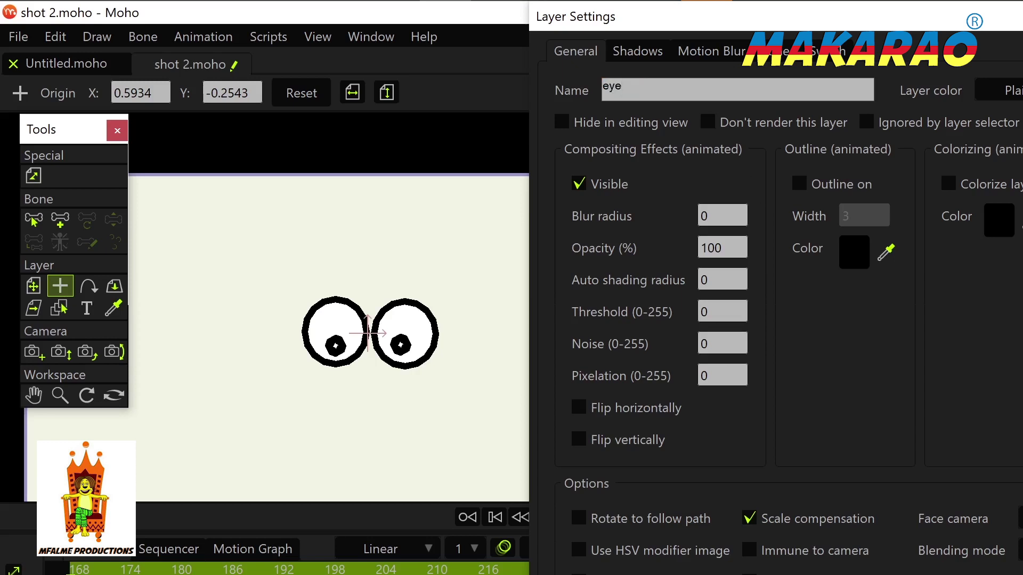
type("s")
key("Return")
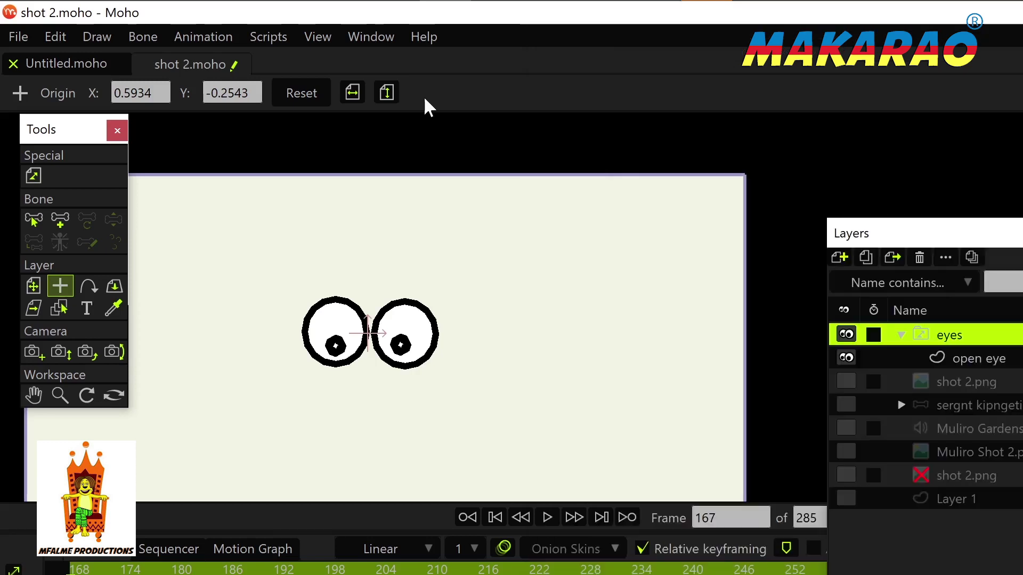
Step: Duplicate the open eye layer and name the copy 'half eye'
left_click(978, 359)
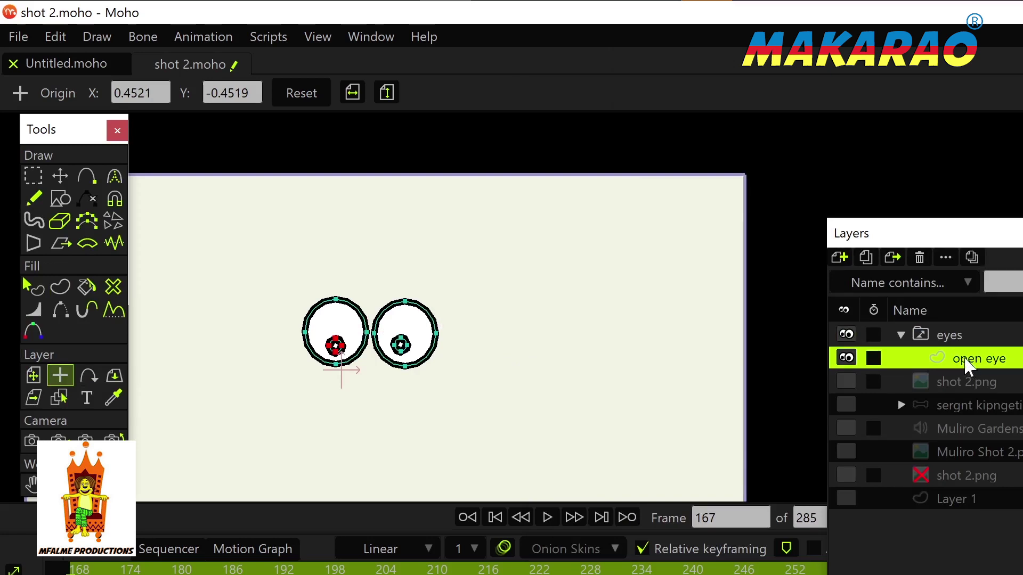
left_click(866, 255)
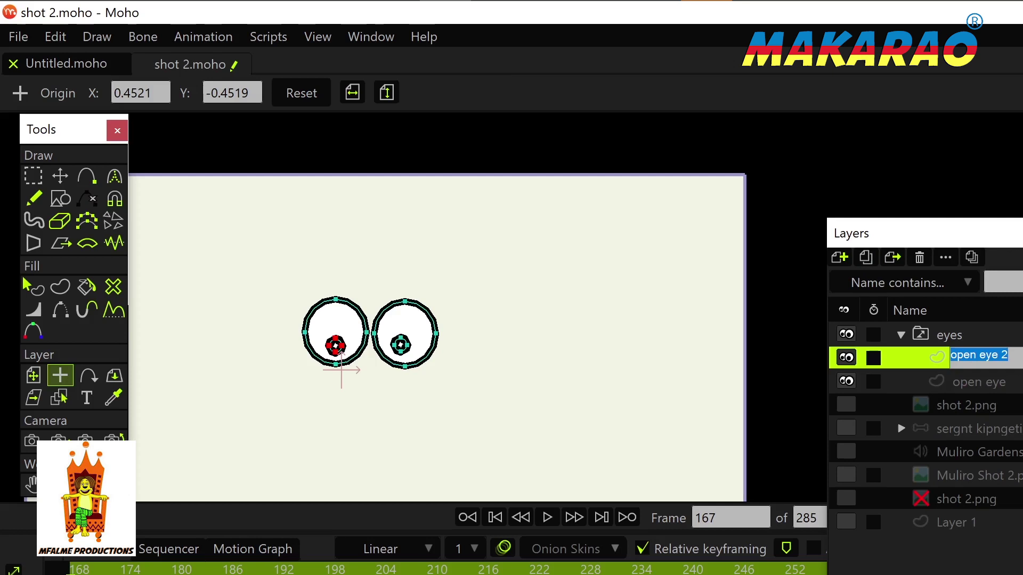
type("half e")
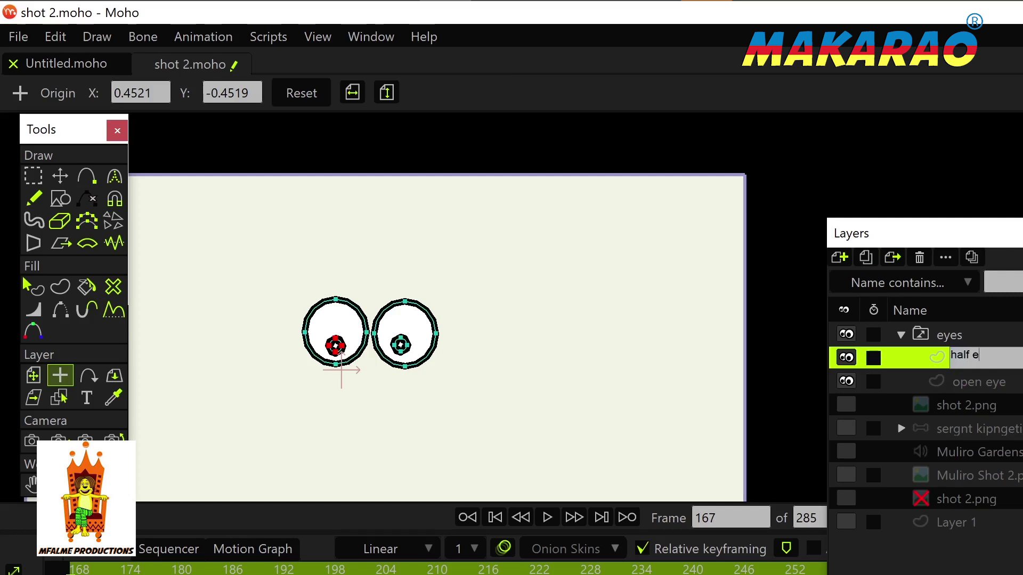
type("ye")
key("Return")
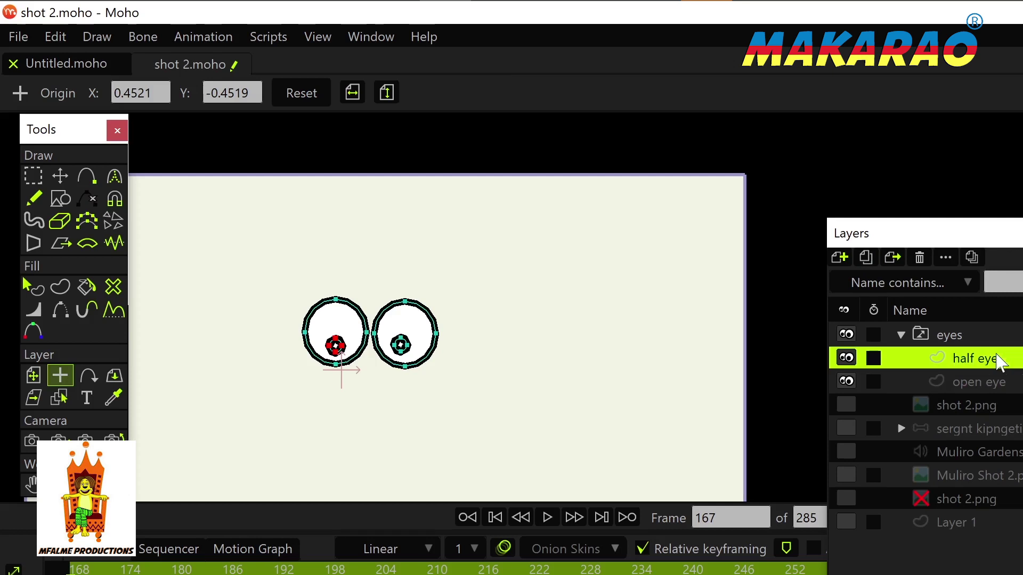
left_click(62, 176)
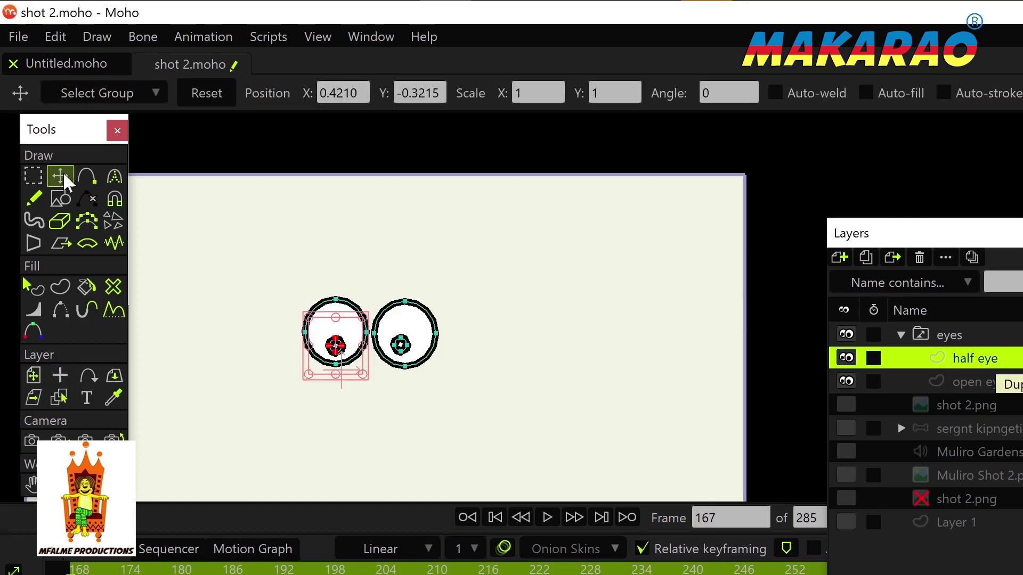
Step: Draw a rectangle left of the eyes and give it a thick outline
left_click(60, 198)
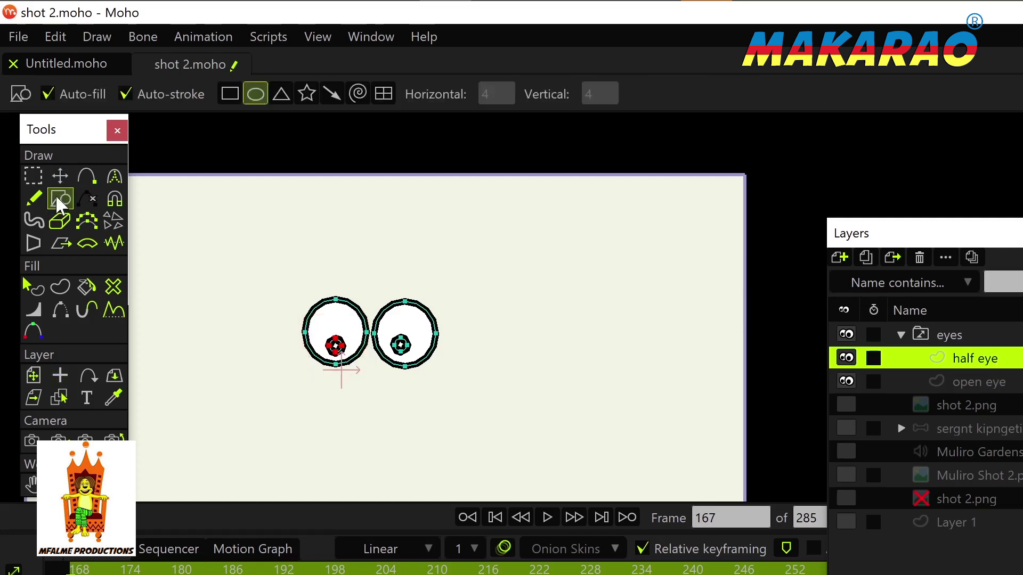
left_click(230, 95)
left_click_drag(211, 387, 268, 345)
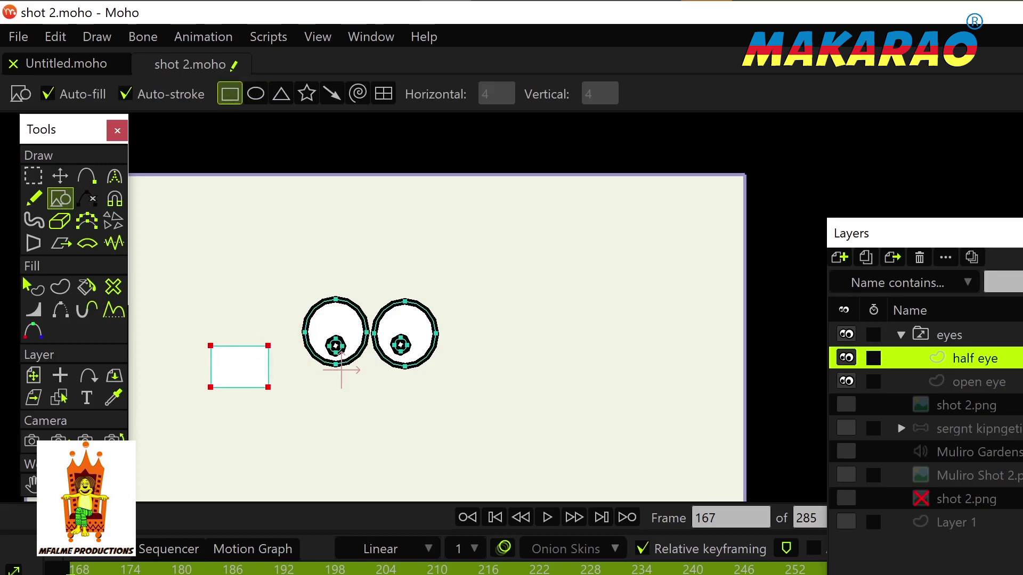
left_click(33, 309)
left_click_drag(240, 371, 242, 372)
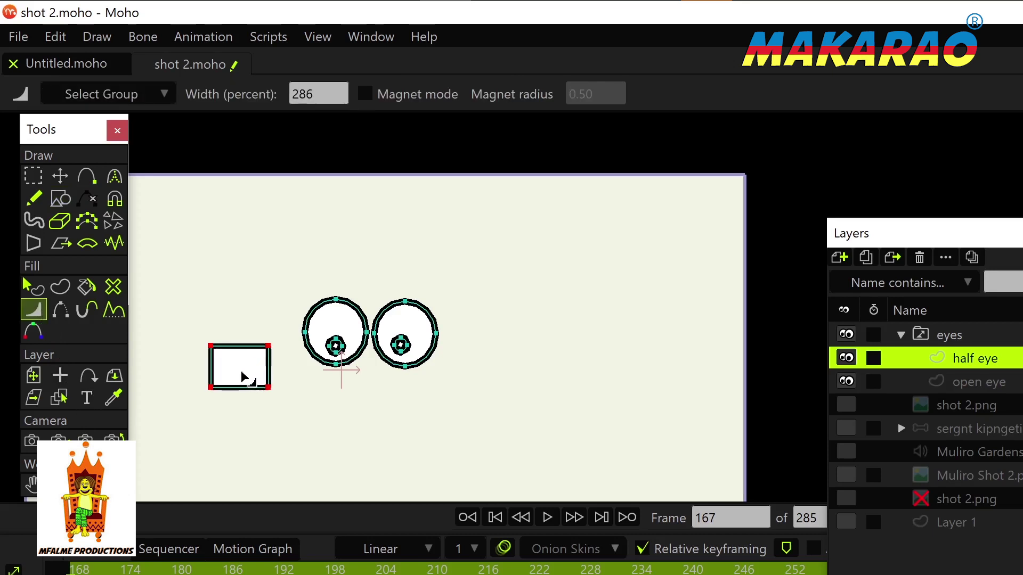
scroll(297, 388, "up", 2)
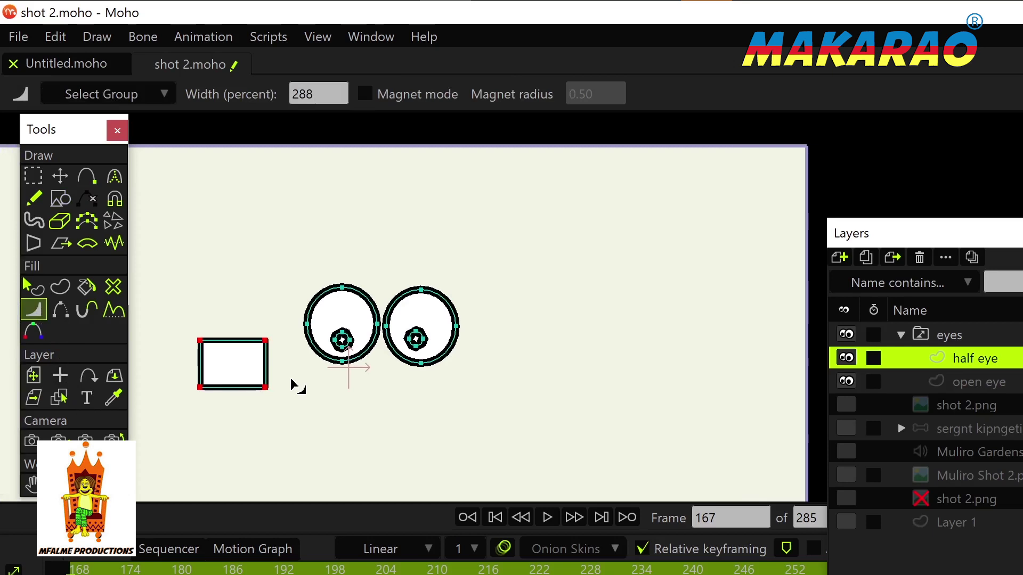
left_click_drag(246, 369, 252, 370)
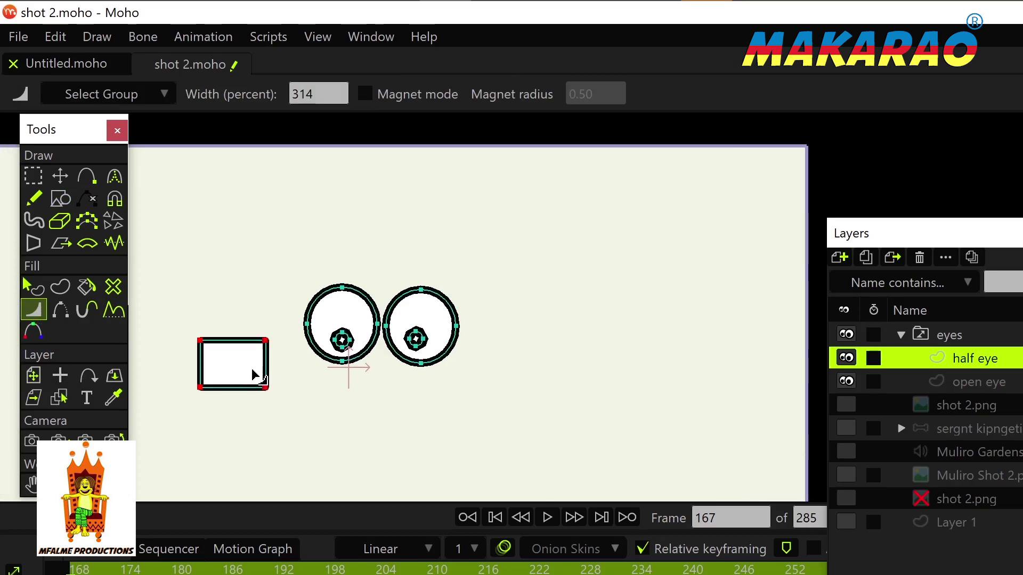
left_click(60, 178)
key("w")
left_click_drag(289, 349, 289, 342)
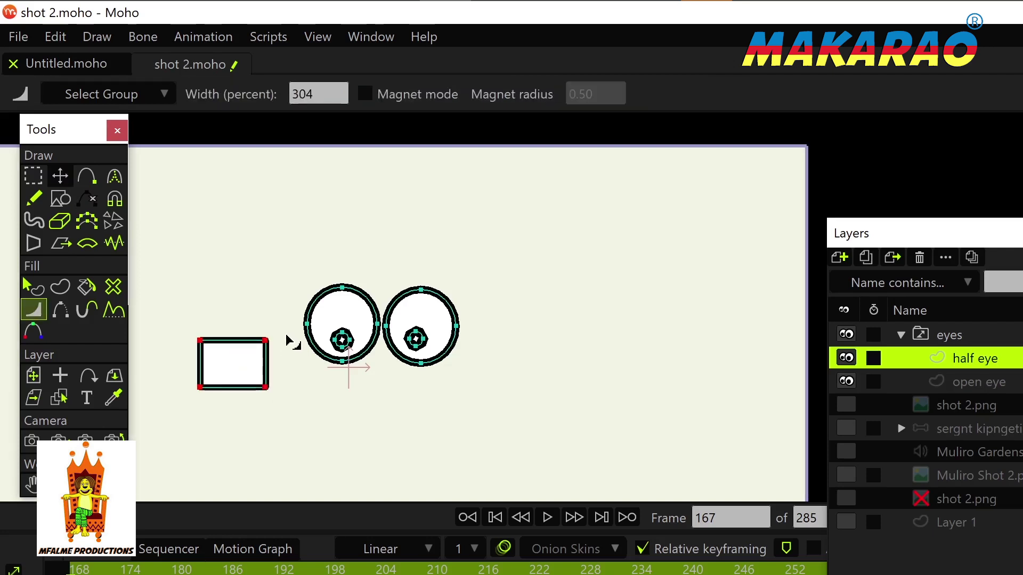
Step: Round off the rectangle's two top corners with Curvature
left_click(33, 176)
left_click_drag(184, 322, 284, 351)
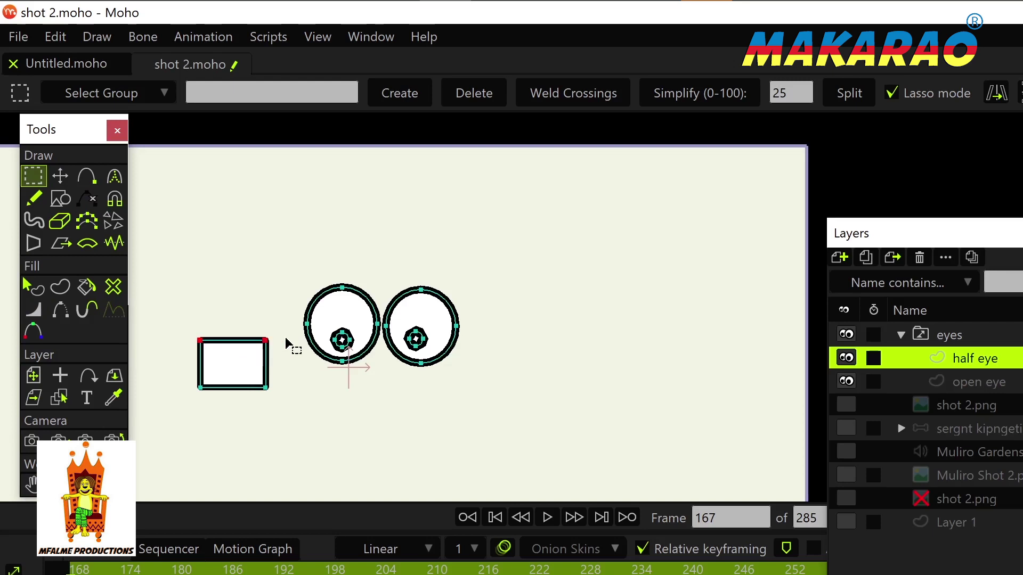
left_click(114, 177)
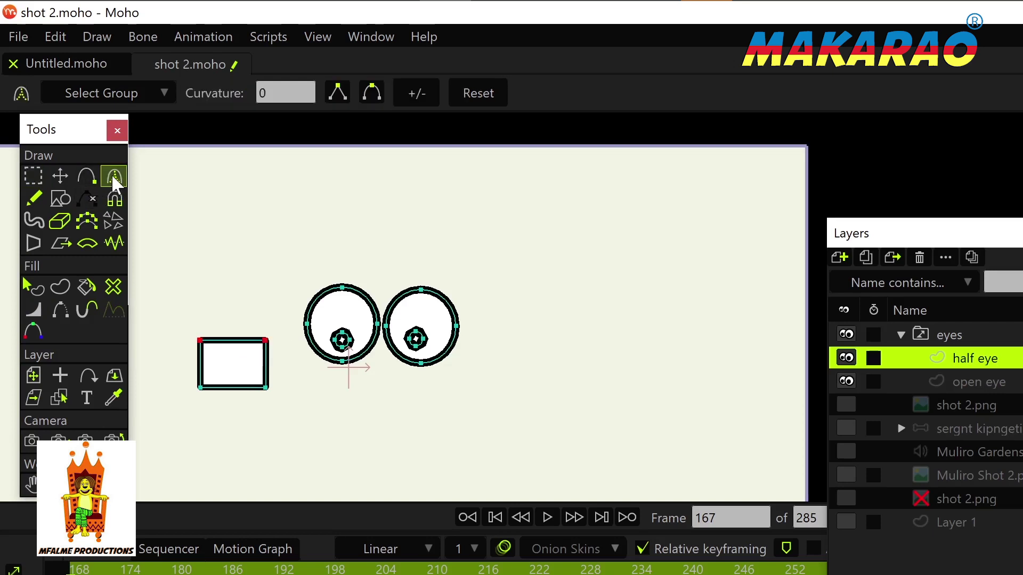
left_click(371, 92)
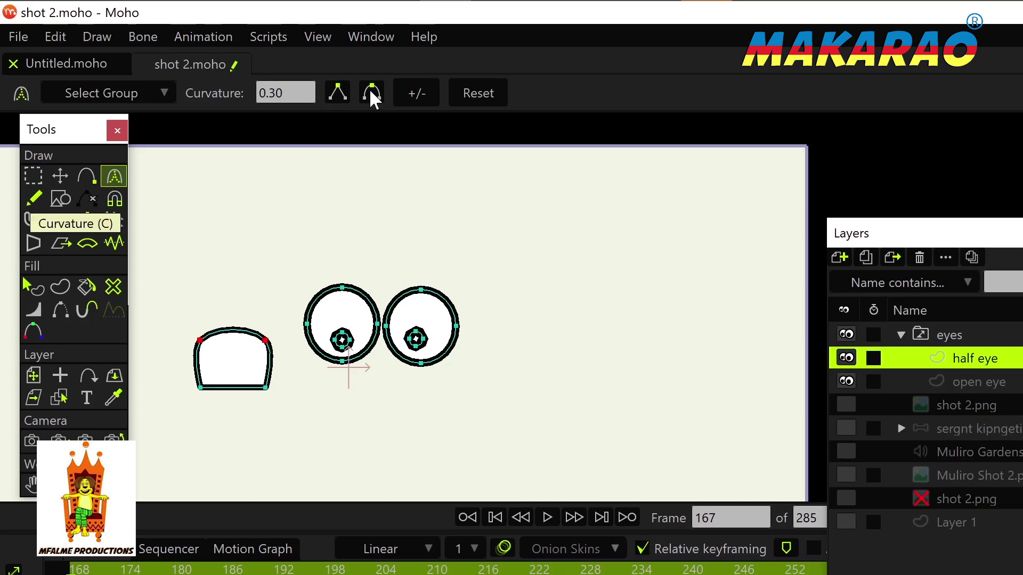
Step: Reshape the lid's corner points and move the lid shape up and right
left_click(60, 176)
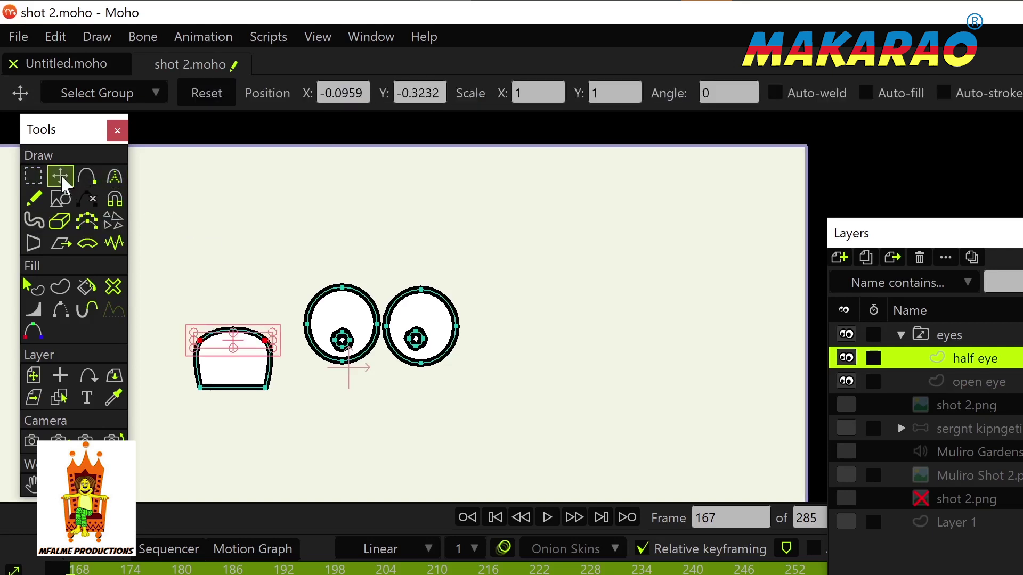
left_click(262, 389)
left_click(266, 389)
left_click(263, 388)
left_click_drag(263, 388, 276, 389)
left_click_drag(200, 338, 215, 349)
left_click_drag(263, 339, 266, 347)
left_click(275, 385)
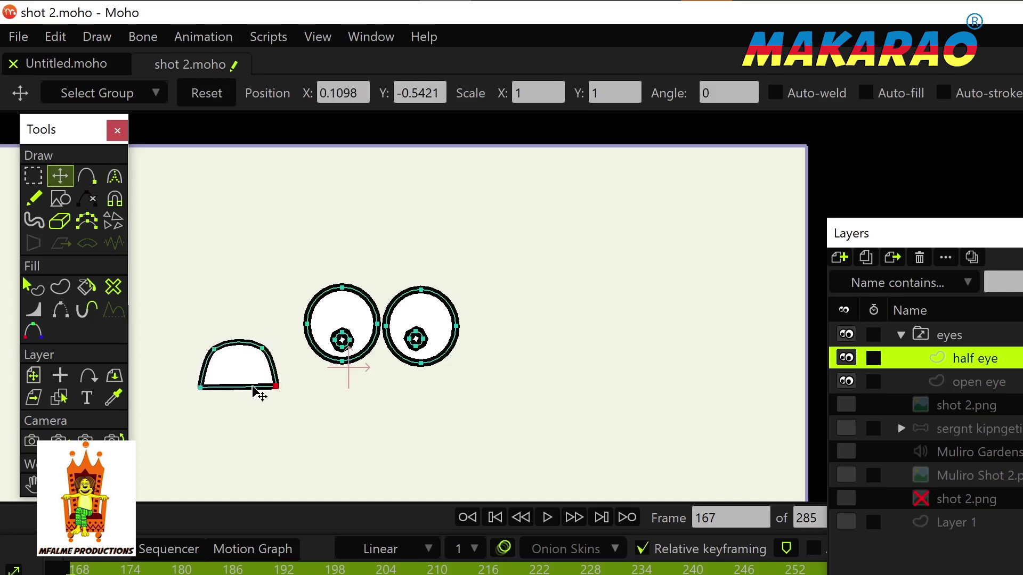
left_click(246, 386)
left_click(243, 388)
mouse_move(240, 372)
left_mouse_down()
mouse_move(344, 317)
mouse_move(241, 354)
mouse_move(247, 381)
mouse_move(247, 354)
left_mouse_up()
Step: Switch to the curve drawing tool
left_click(93, 184)
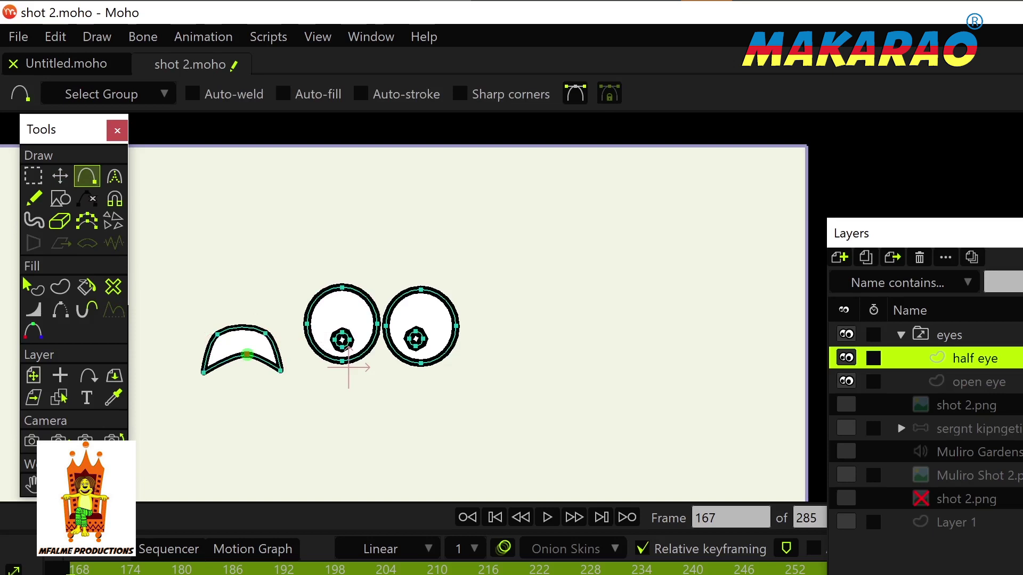
Step: Fill the lid shape with brown
key("t")
key("q")
left_click(247, 349)
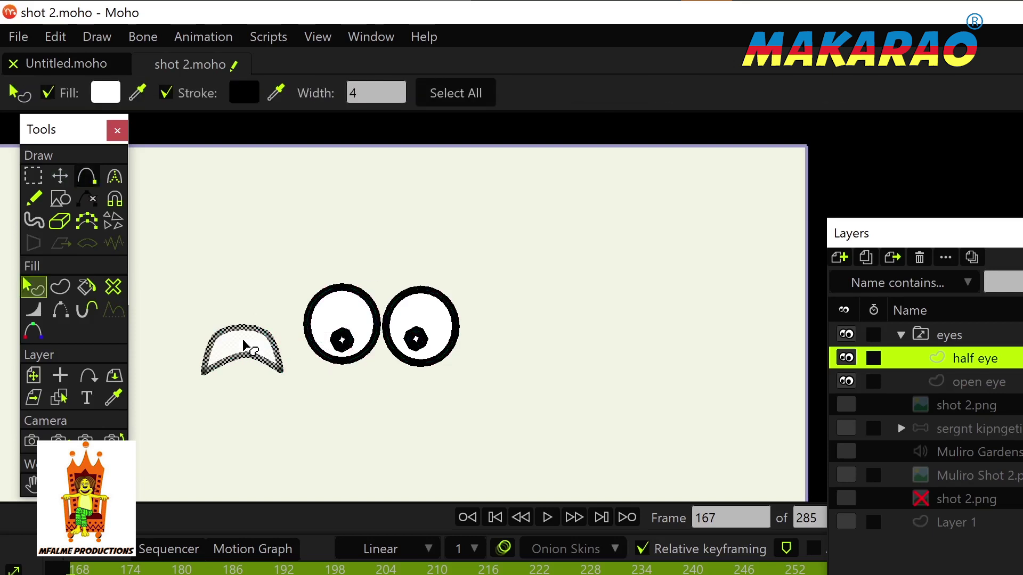
left_click(110, 95)
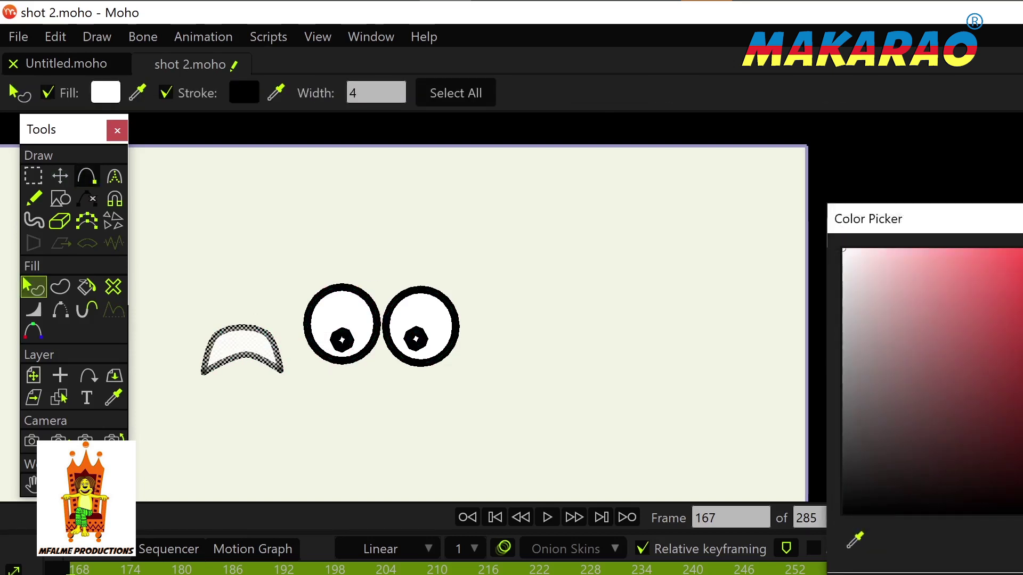
left_click(1022, 267)
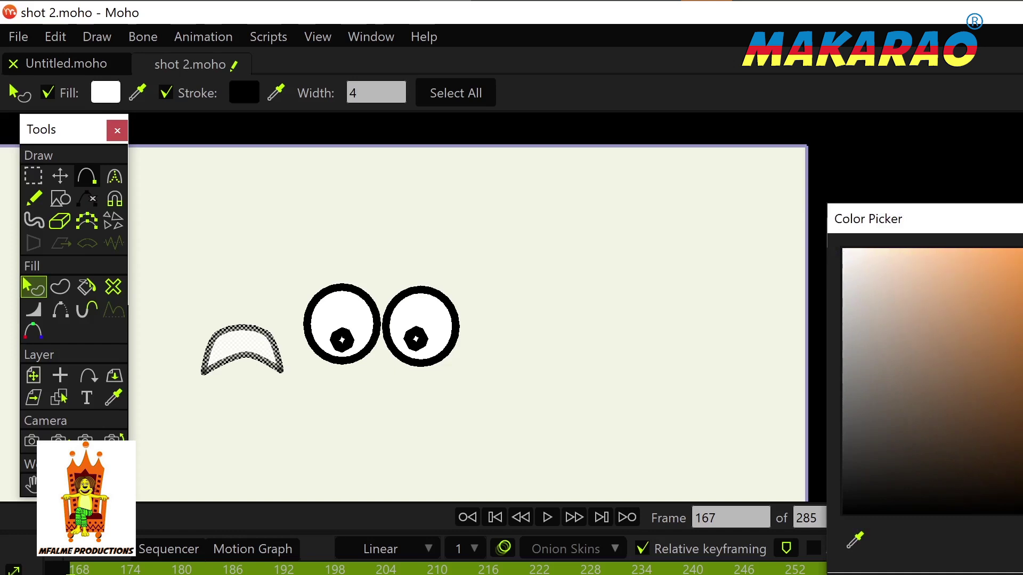
key("Return")
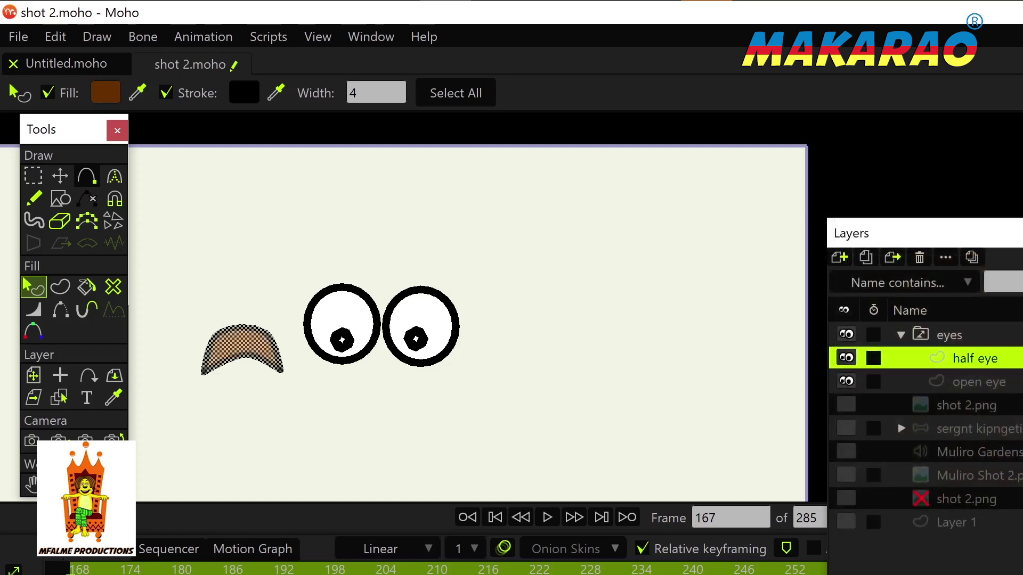
Step: Move the brown lid onto the left eye and adjust its points to fit
key("t")
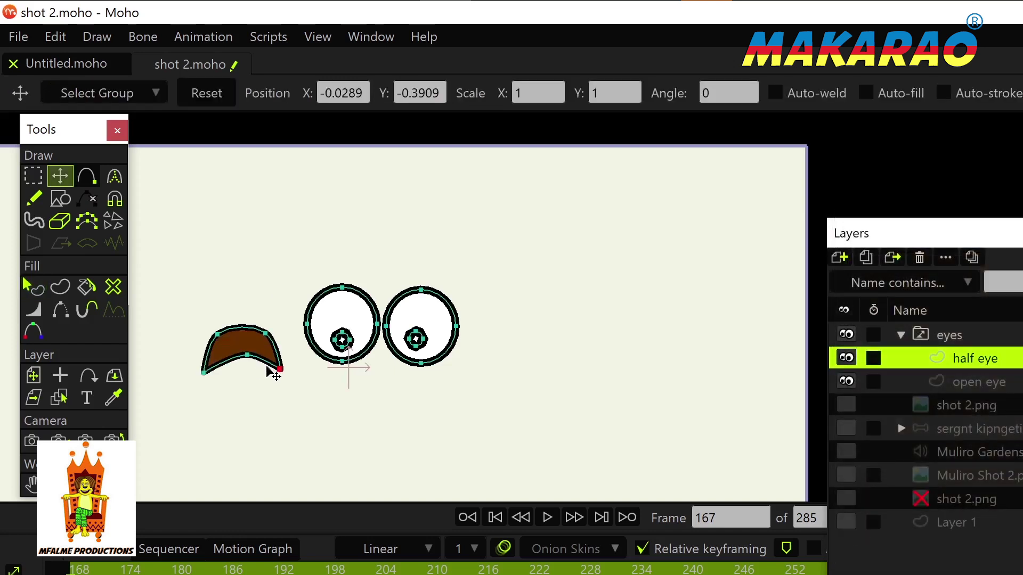
left_click(278, 368)
left_click(264, 363)
left_click(269, 362)
left_click_drag(227, 356, 366, 303)
scroll(366, 303, "up", 7)
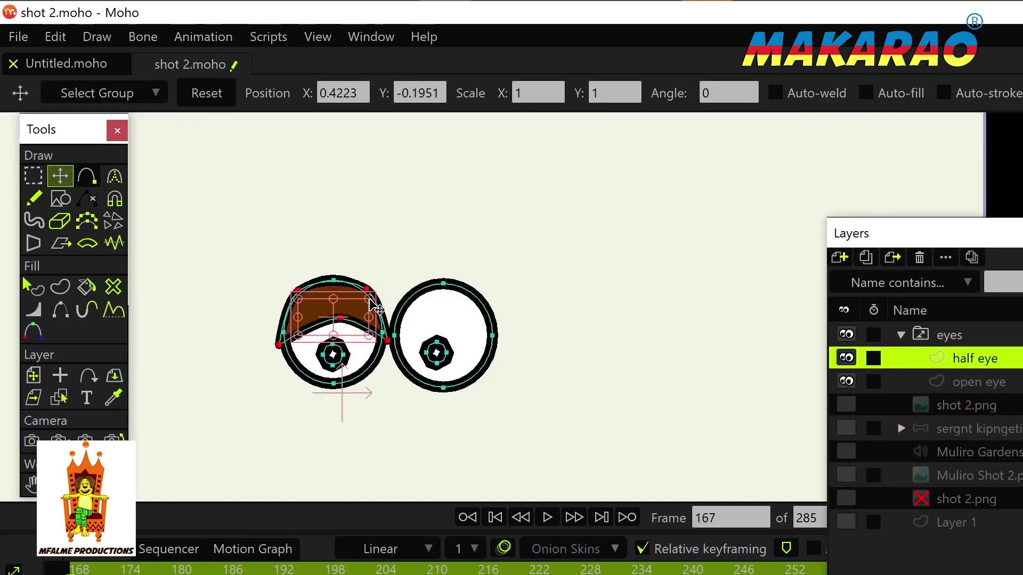
left_click(239, 363)
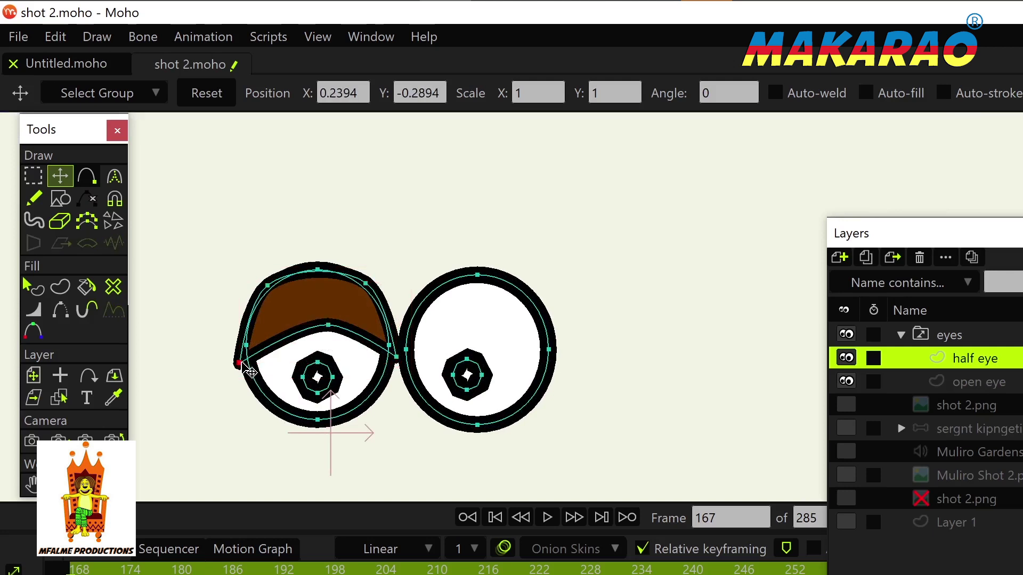
left_click_drag(240, 363, 242, 367)
left_click_drag(389, 345, 387, 341)
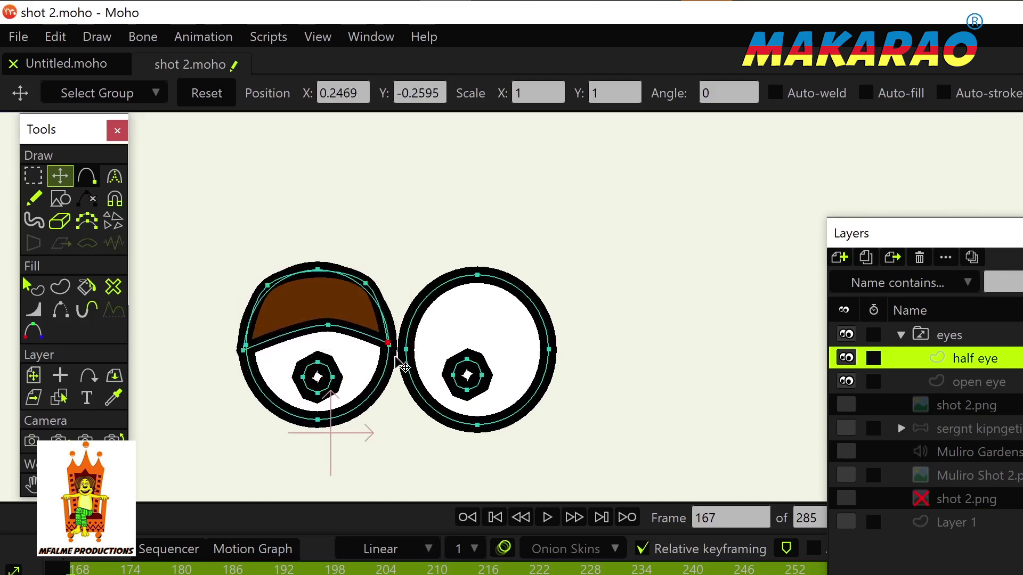
left_click_drag(328, 325, 311, 335)
left_click_drag(366, 282, 368, 289)
left_click_drag(265, 288, 256, 316)
Step: Add a point on the lid's top curve and refine the lid outline
key("a")
left_click(309, 296)
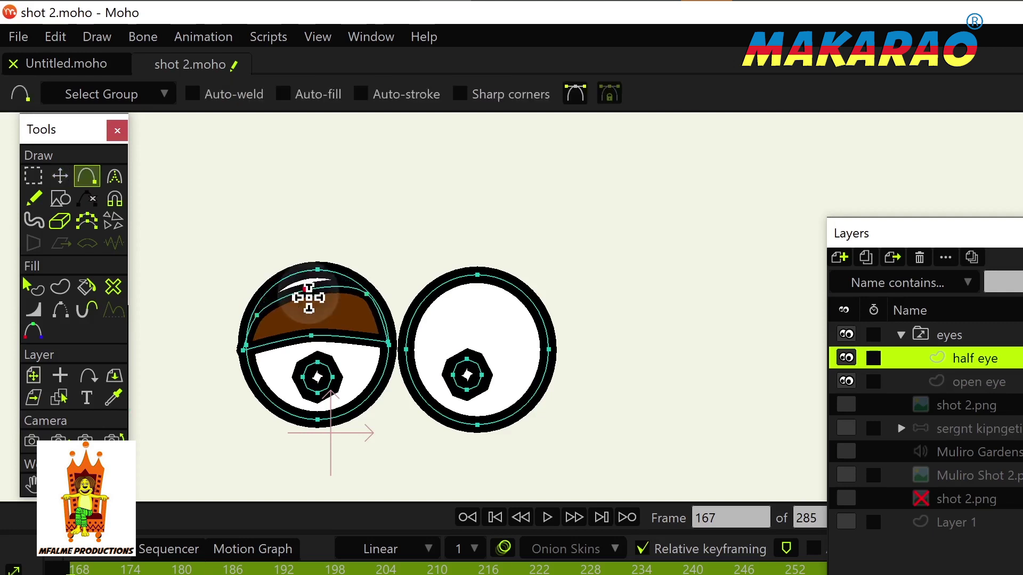
key("t")
left_click_drag(308, 291, 309, 284)
left_click(309, 288)
left_click_drag(389, 338, 393, 334)
key("a")
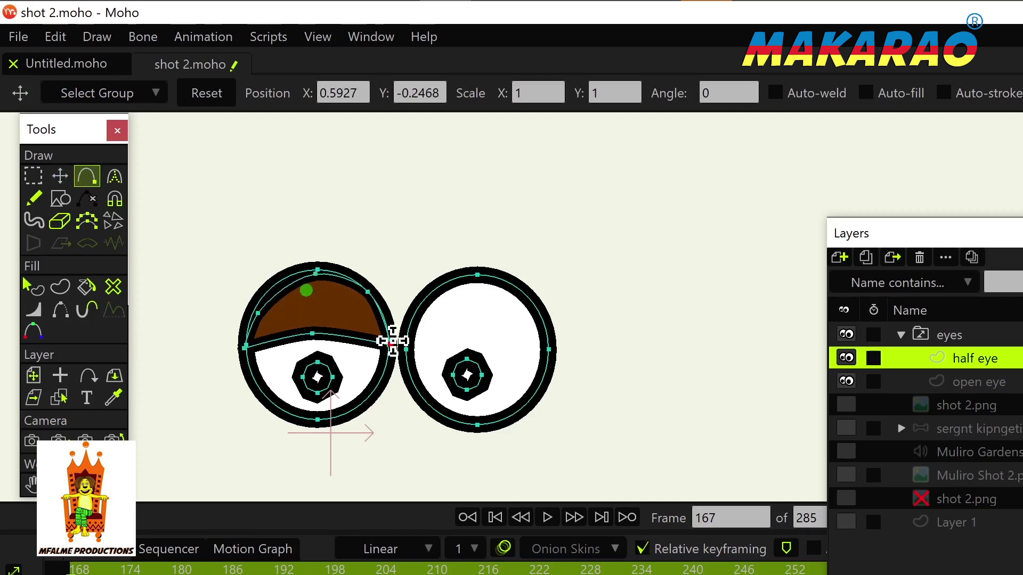
key("t")
left_click_drag(327, 333, 314, 336)
left_click_drag(312, 285, 311, 283)
left_click_drag(262, 318, 259, 313)
left_click_drag(343, 341, 316, 363)
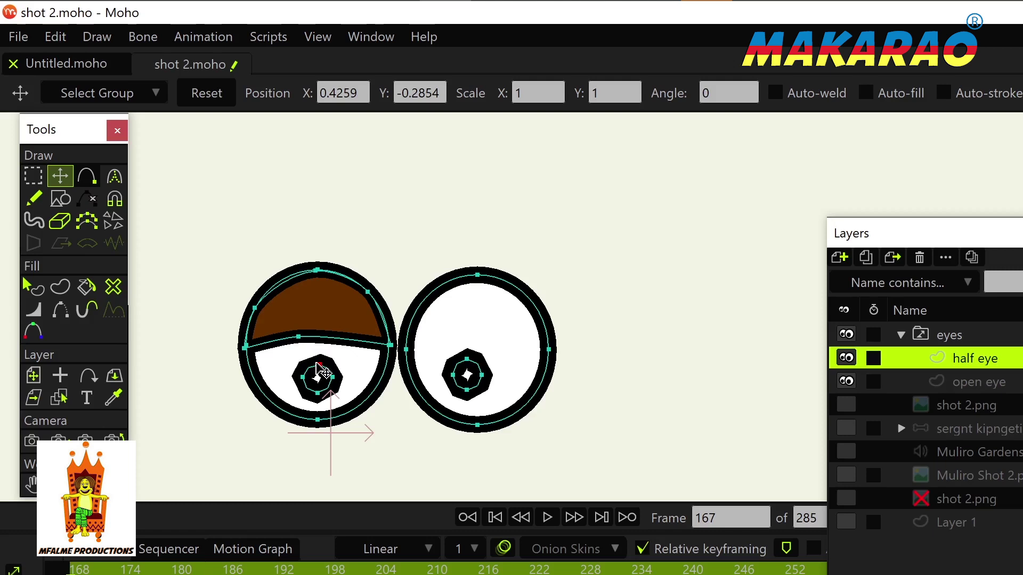
Step: Copy the eyelid and place the copy over the right eye
double_click(349, 342)
key("ctrl+c")
key("ctrl+v")
mouse_move(329, 315)
left_mouse_down()
mouse_move(508, 313)
mouse_move(488, 314)
left_mouse_up()
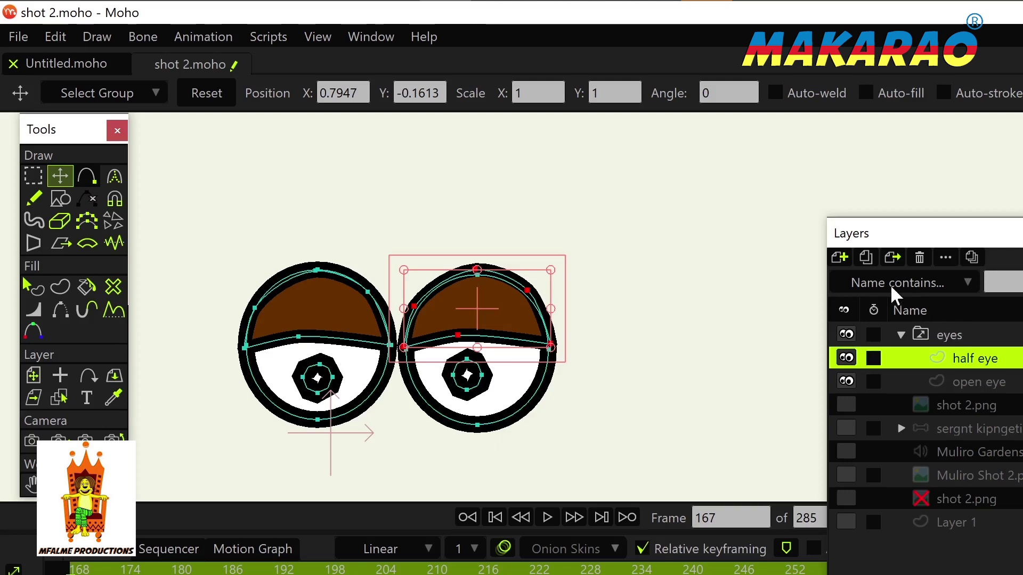
Step: Duplicate half eye as a layer named 'closed' and delete both pupils
left_click(866, 257)
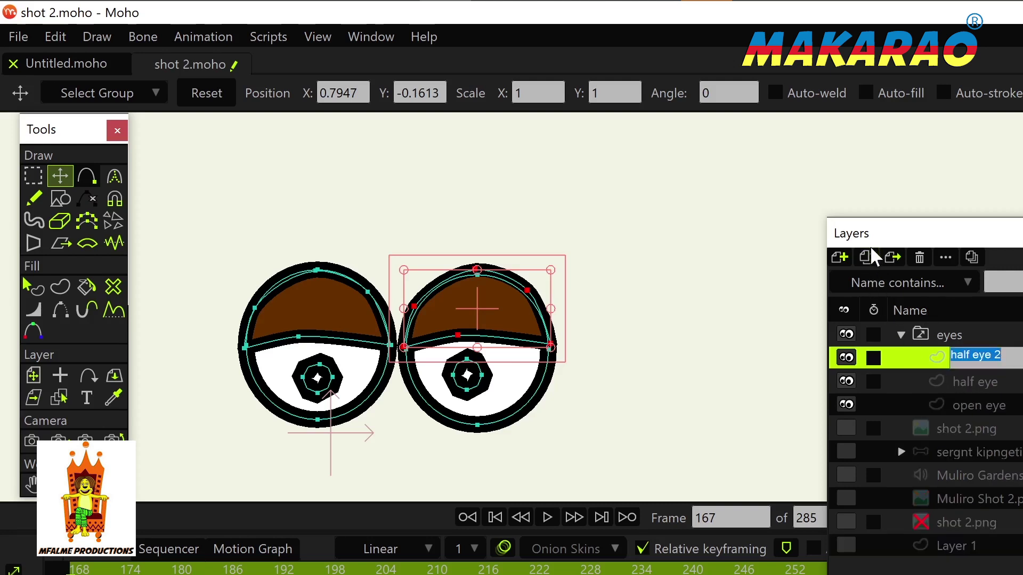
type("clo")
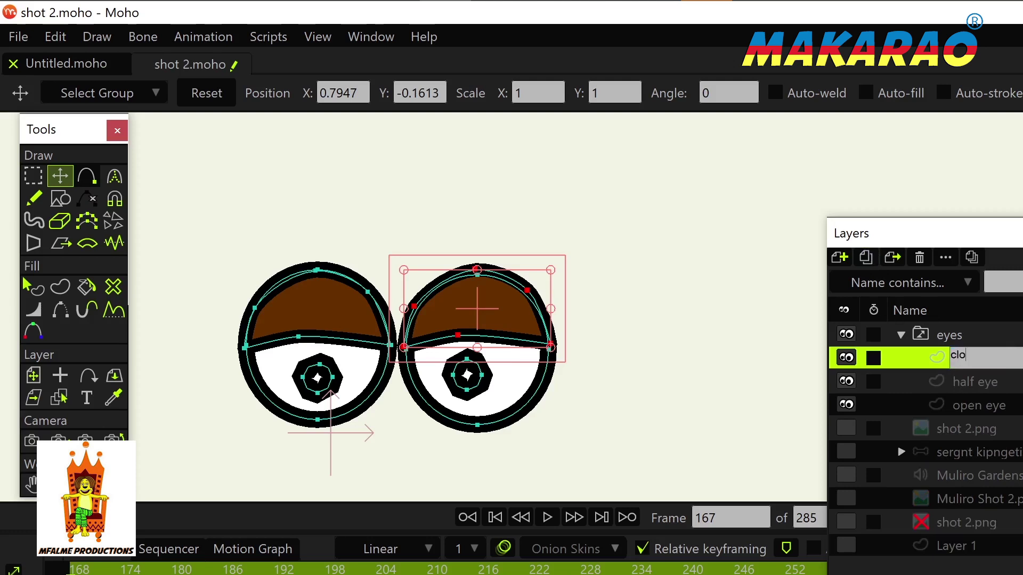
type("sed")
key("Return")
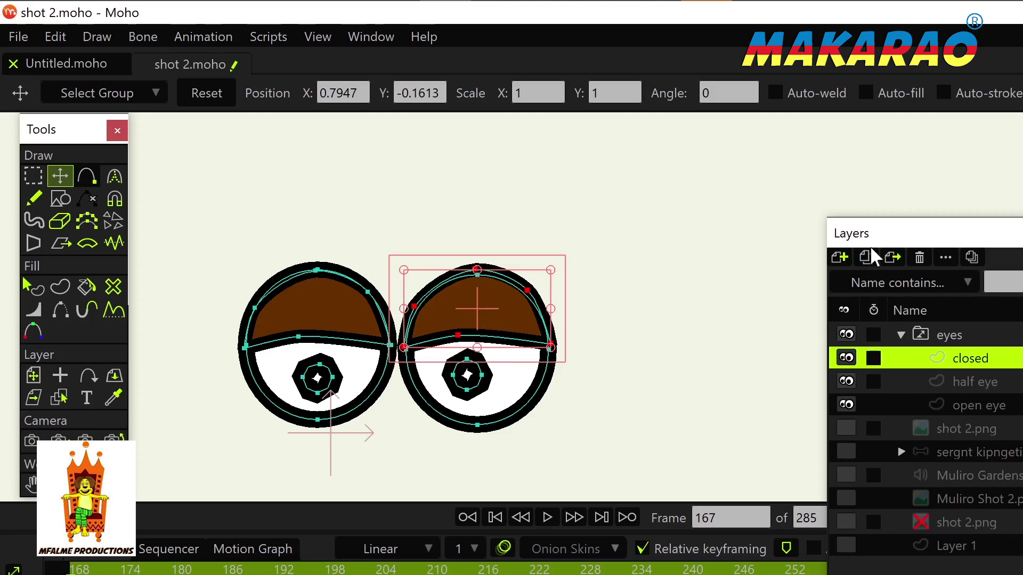
left_click(34, 178)
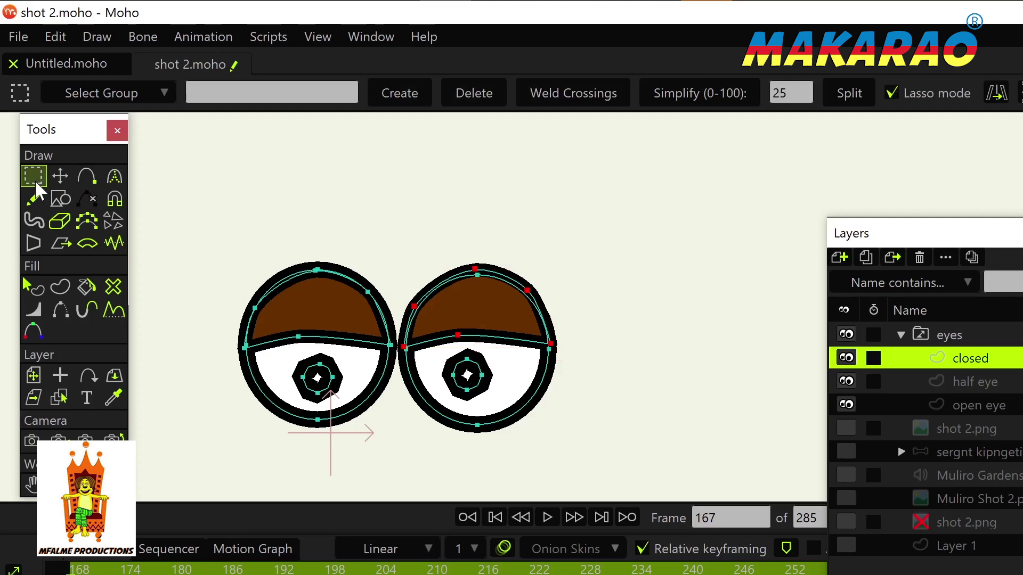
mouse_move(365, 369)
left_mouse_down()
mouse_move(314, 406)
mouse_move(343, 362)
mouse_move(364, 372)
mouse_move(357, 379)
left_mouse_up()
key("Delete")
mouse_move(514, 367)
left_mouse_down()
mouse_move(469, 406)
mouse_move(435, 362)
mouse_move(490, 350)
mouse_move(500, 394)
left_mouse_up()
key("Delete")
Step: Fill both eye whites with the lid's dark brown using the eyedropper
key("q")
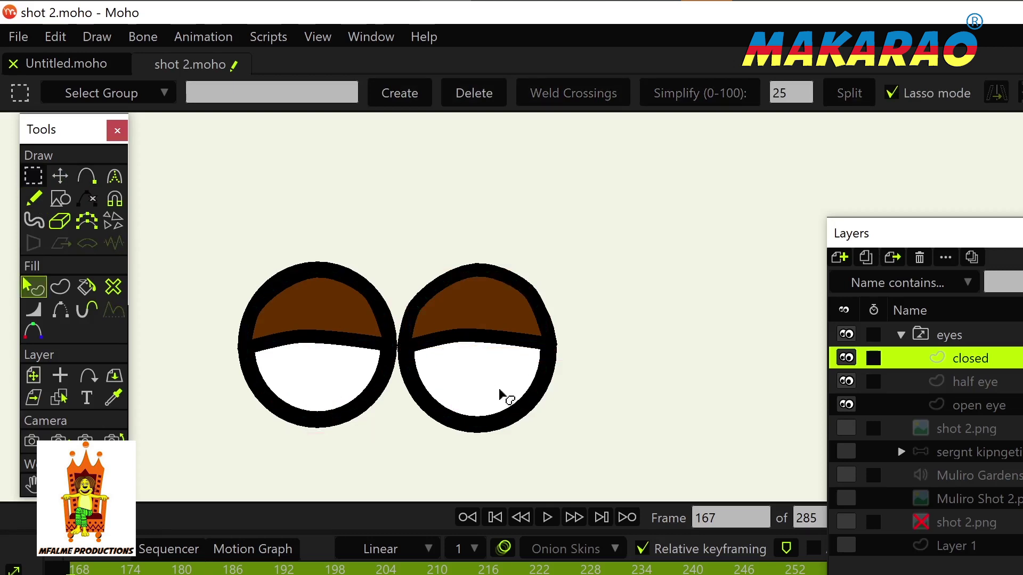
left_click(462, 380)
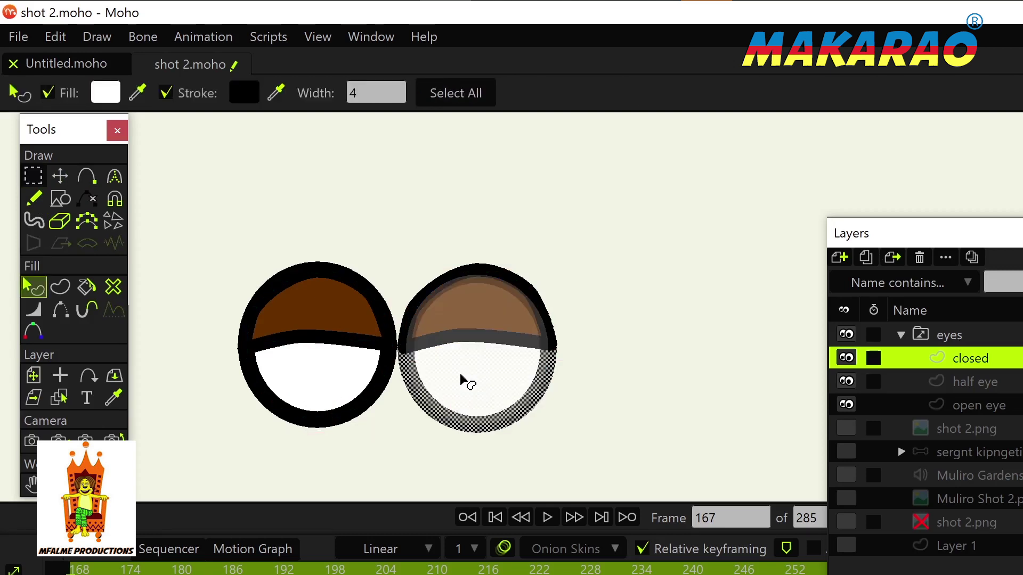
left_click(309, 380, "shift")
left_click(120, 397)
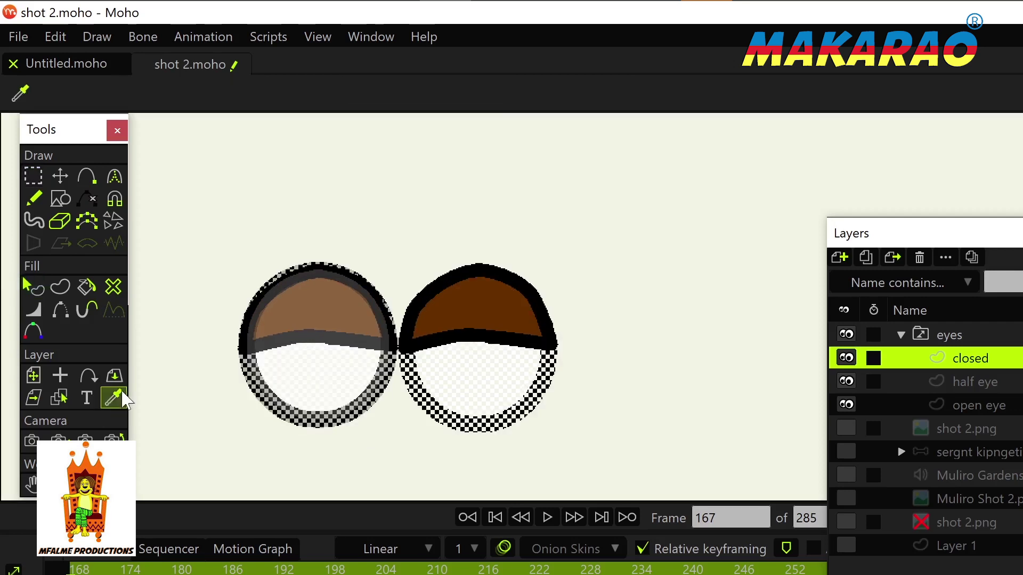
left_click(486, 301)
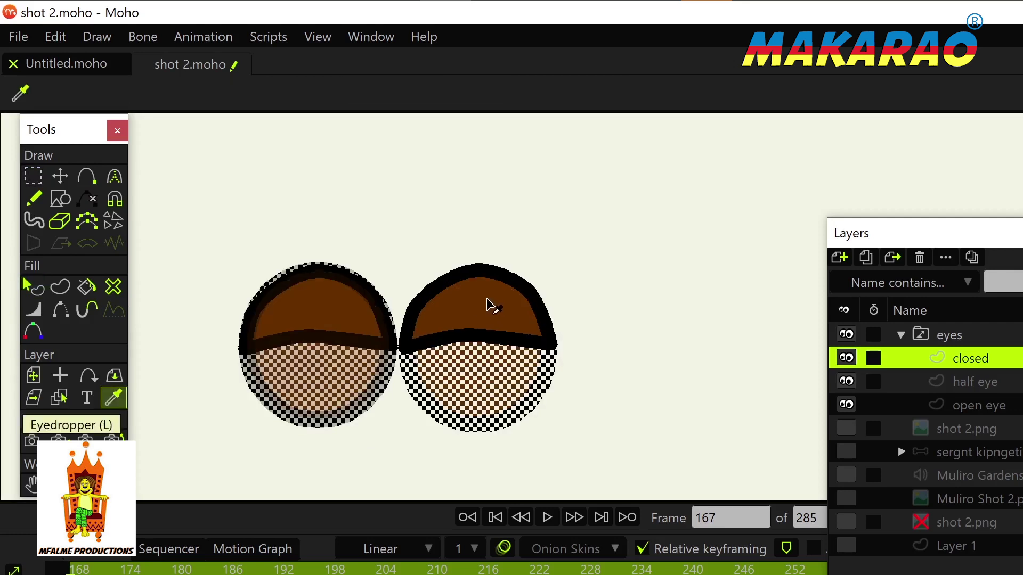
key("q")
left_click(606, 349)
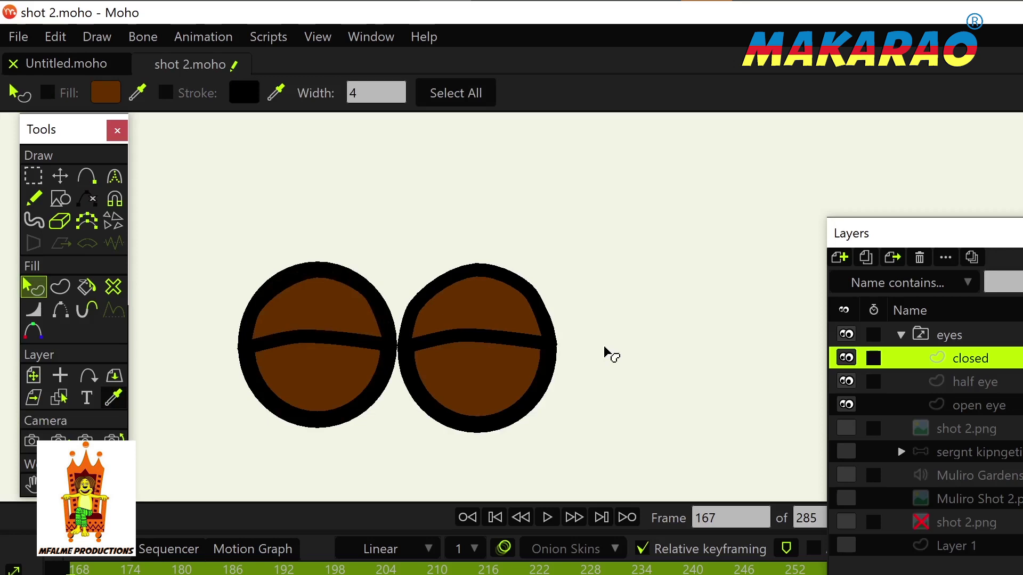
left_click(69, 174)
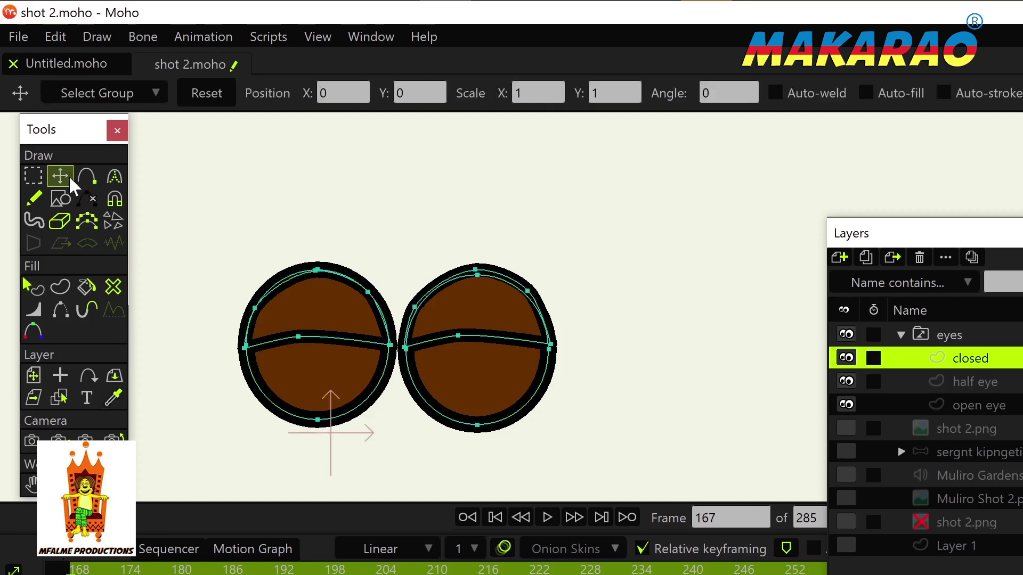
Step: Bend the right eye's crease line downward at its middle and both ends
left_click(457, 338)
left_click_drag(456, 336, 467, 365)
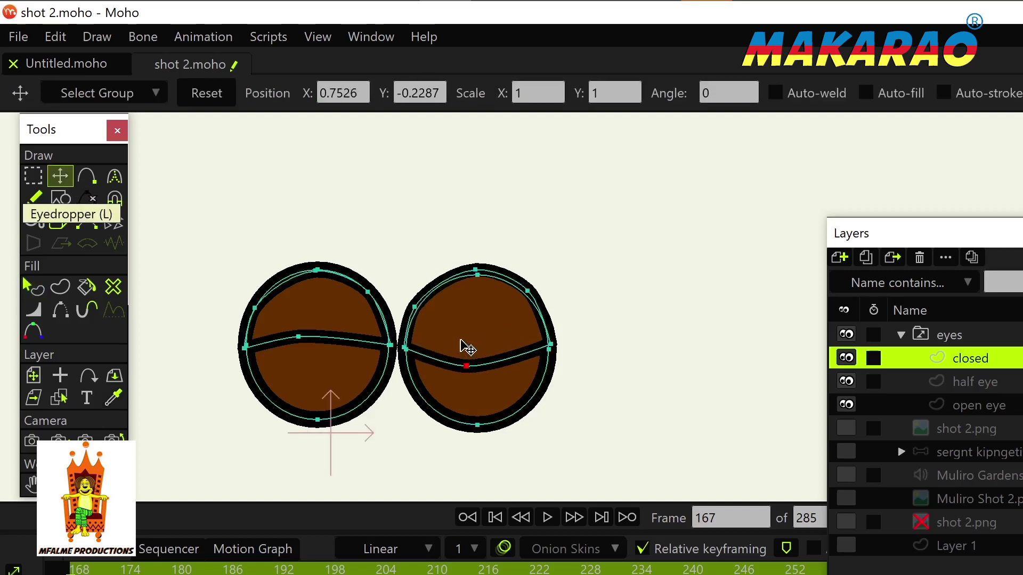
left_click_drag(551, 345, 548, 355)
left_click_drag(405, 347, 406, 350)
Step: Bend the left eye's crease line downward at its middle and both ends
left_click_drag(298, 337, 308, 372)
left_click(389, 350)
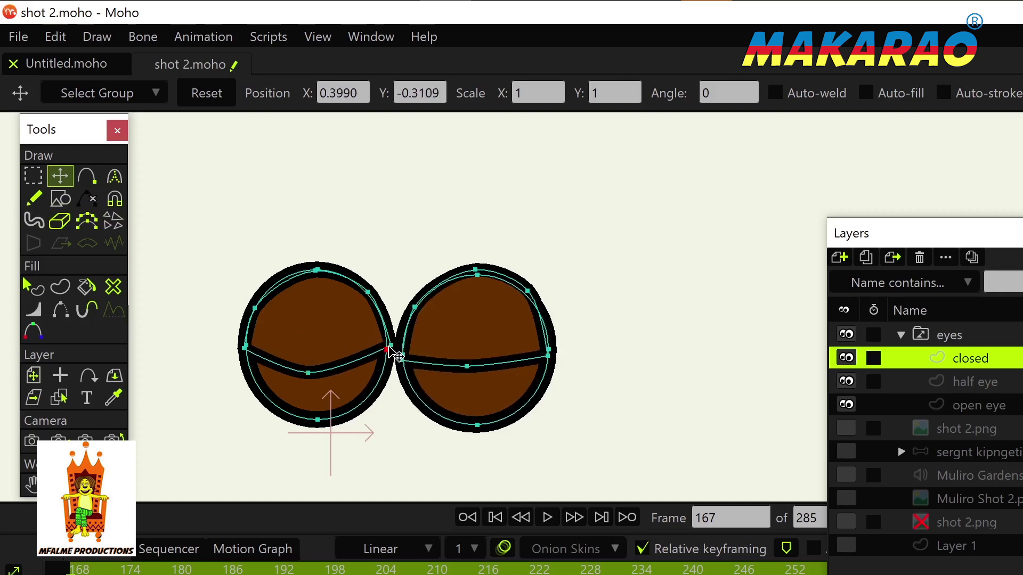
left_click_drag(395, 354, 394, 356)
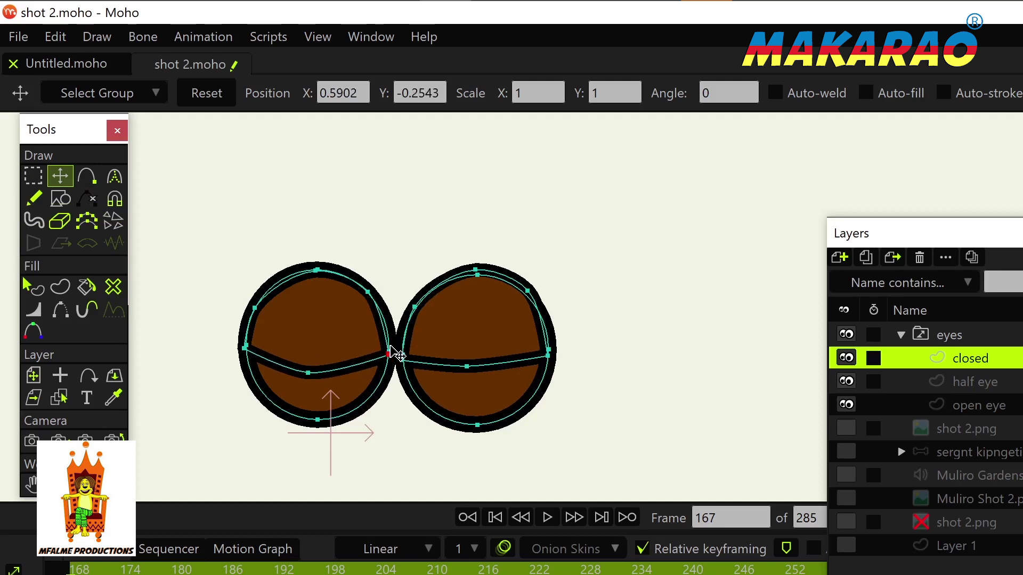
left_click_drag(244, 348, 254, 354)
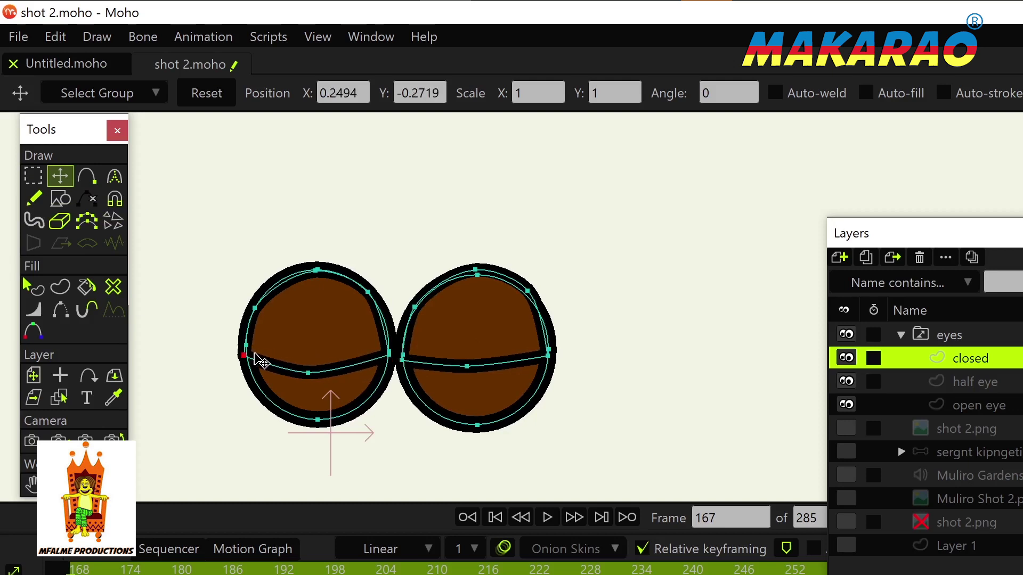
left_click(925, 336)
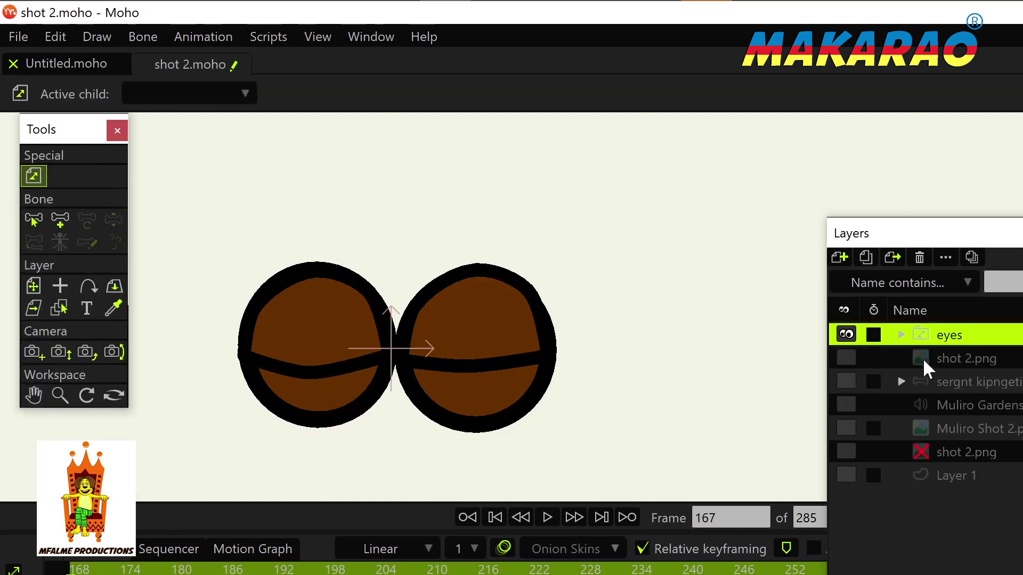
Step: Expand the eyes group and view its open eye, half eye and closed layers
left_click(901, 335)
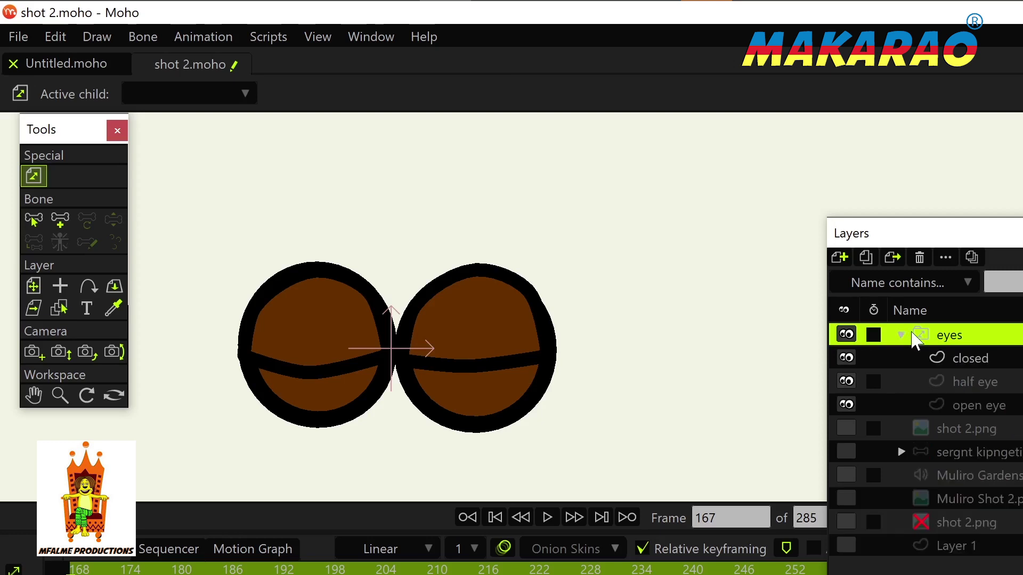
left_click(967, 406)
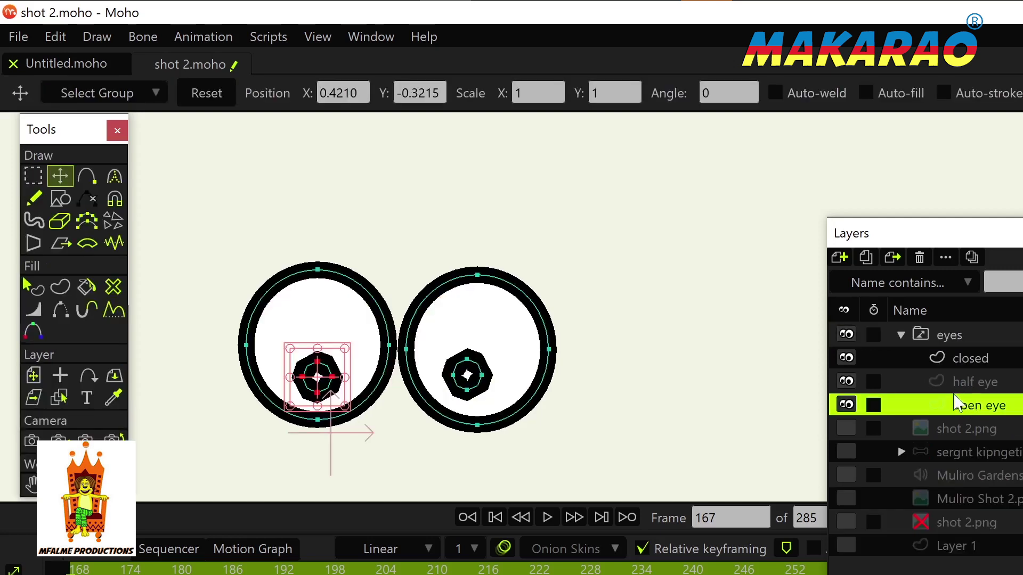
left_click(950, 378)
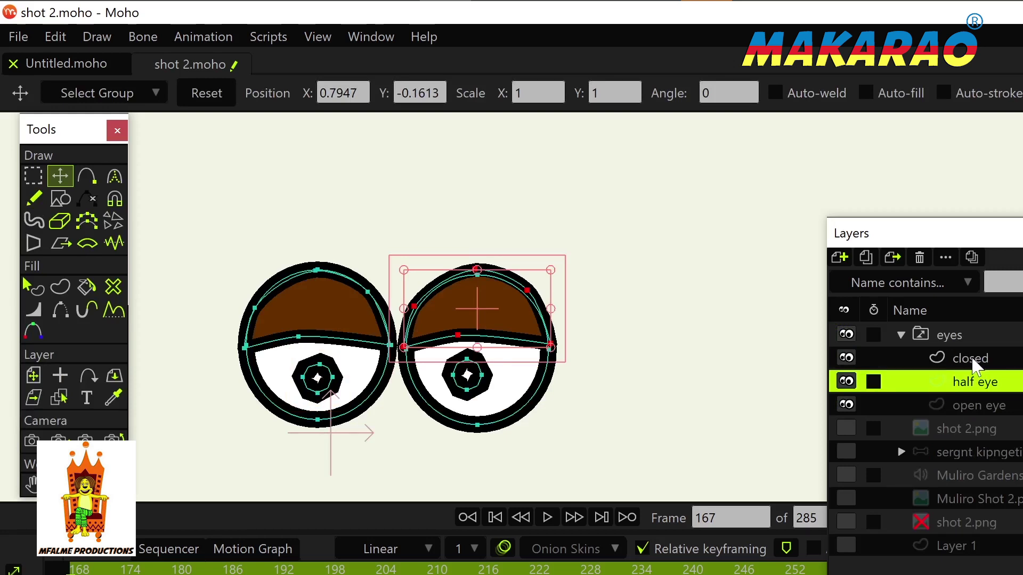
left_click(970, 358)
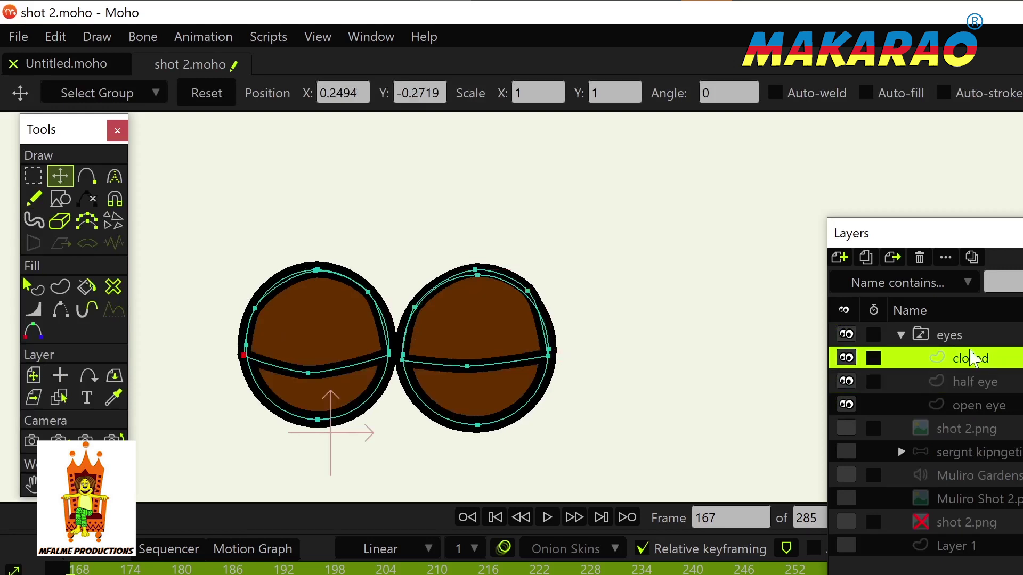
left_click(926, 336)
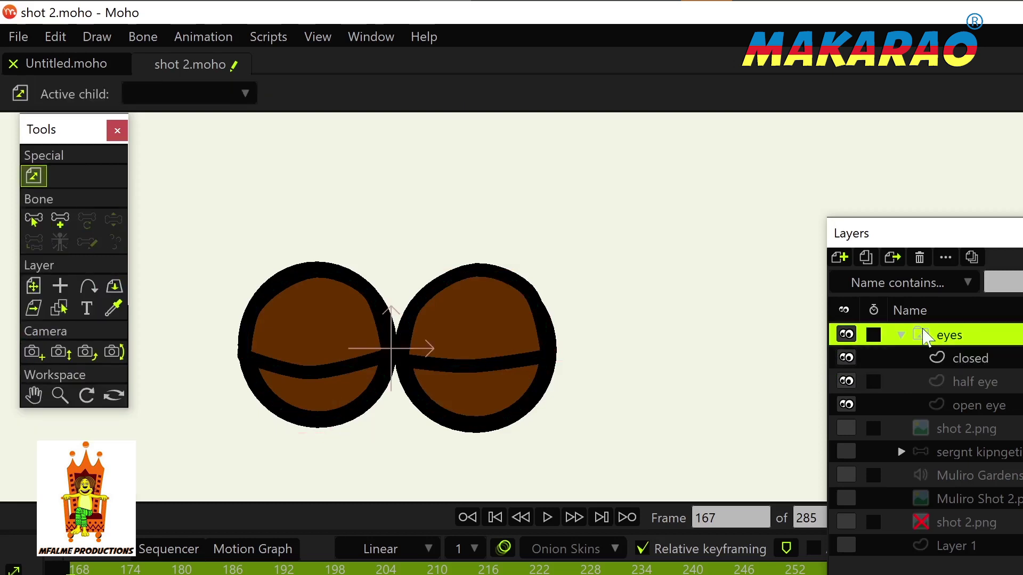
Step: Make open eye the active child of the eyes switch layer and preview the frames
left_click(901, 336)
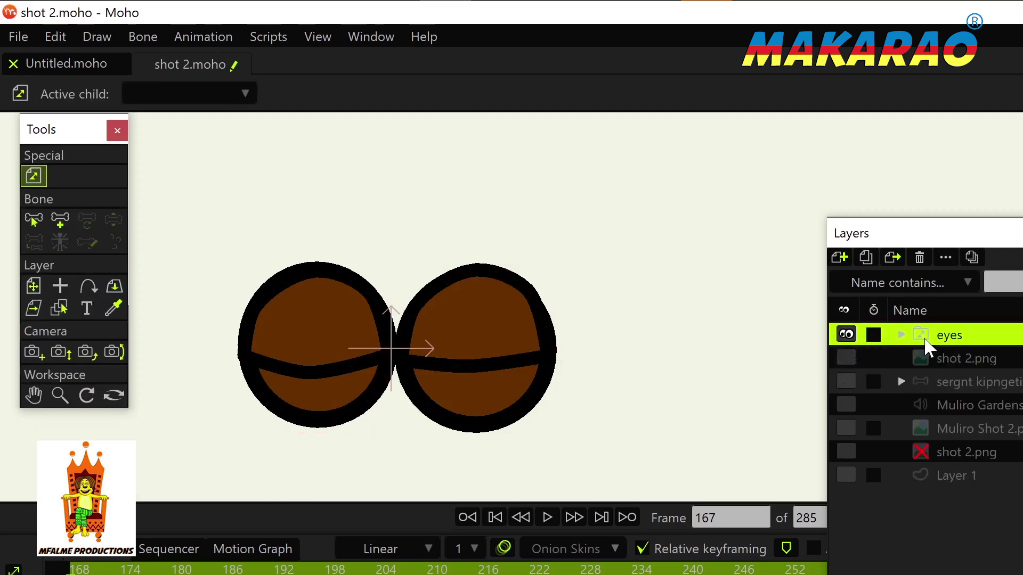
right_click(929, 332)
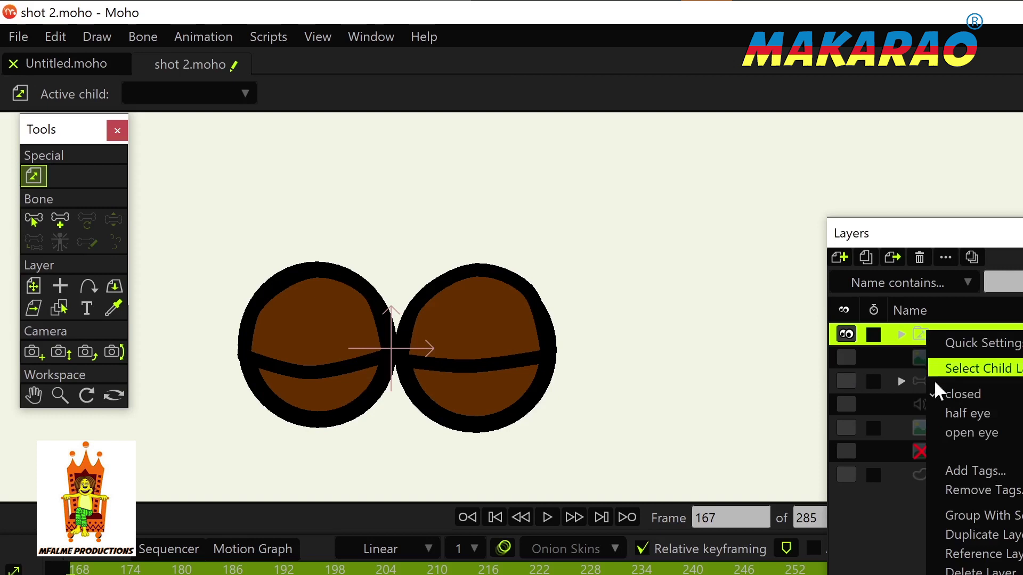
left_click(973, 432)
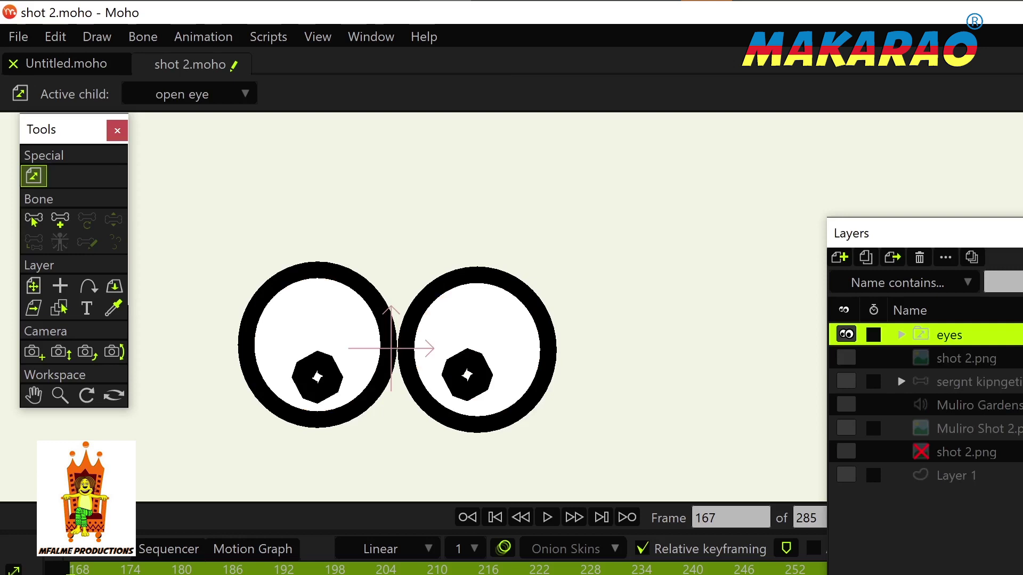
mouse_move(70, 569)
left_mouse_down()
mouse_move(301, 570)
mouse_move(70, 570)
left_mouse_up()
scroll(520, 388, "down", 5)
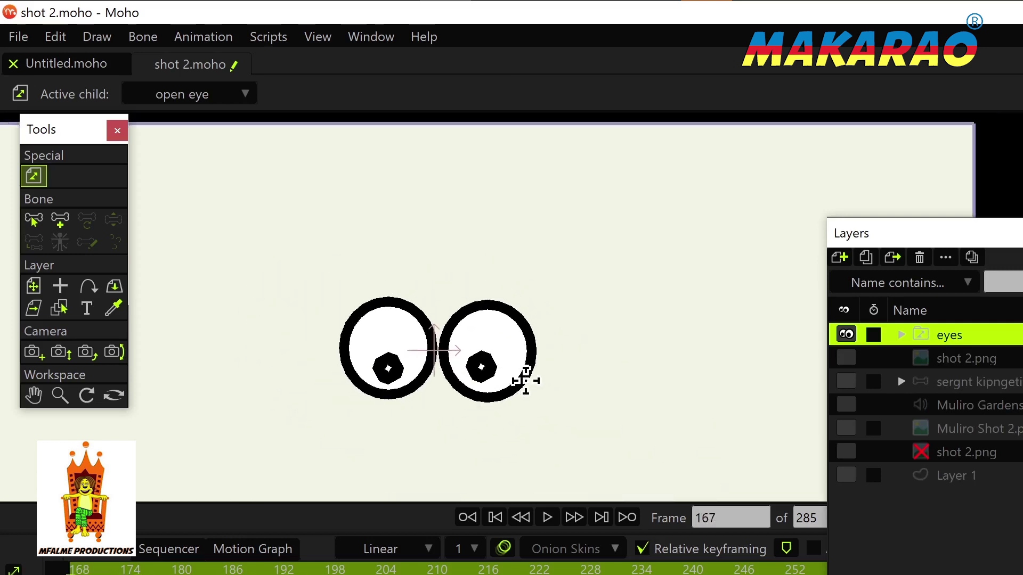
scroll(445, 315, "down", 1)
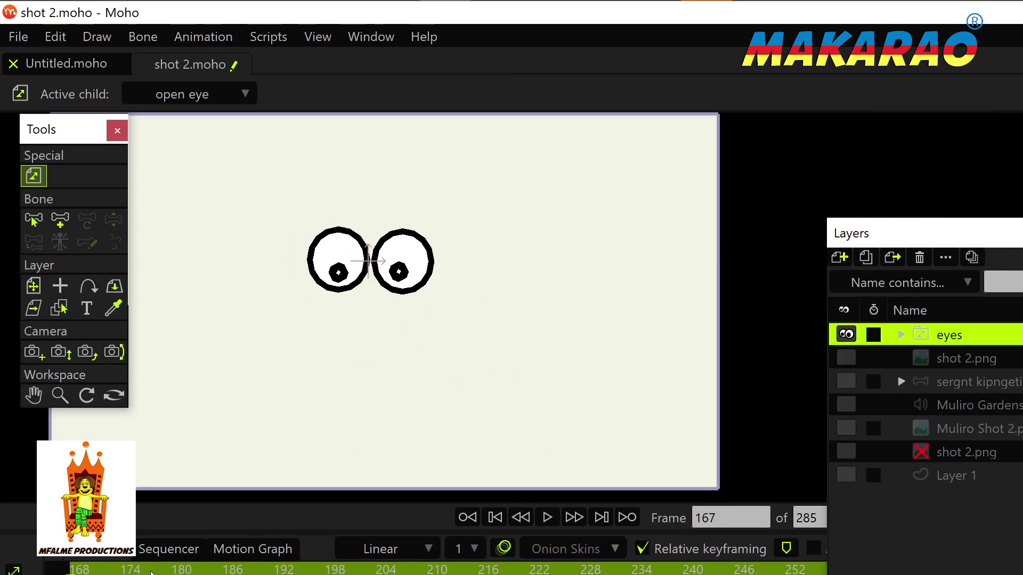
left_click_drag(144, 532, 144, 433)
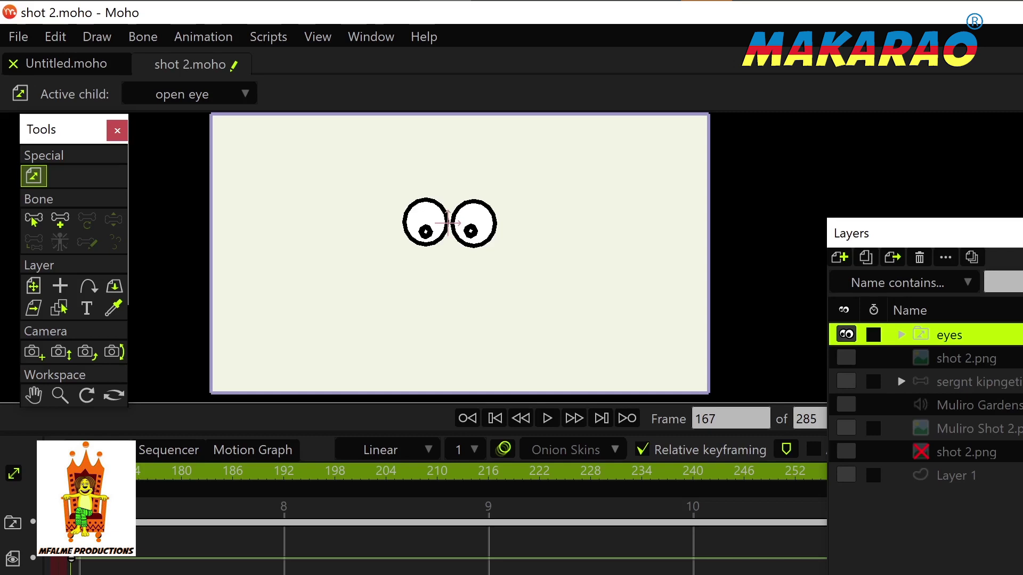
key("space")
key("space")
key("space")
key("space")
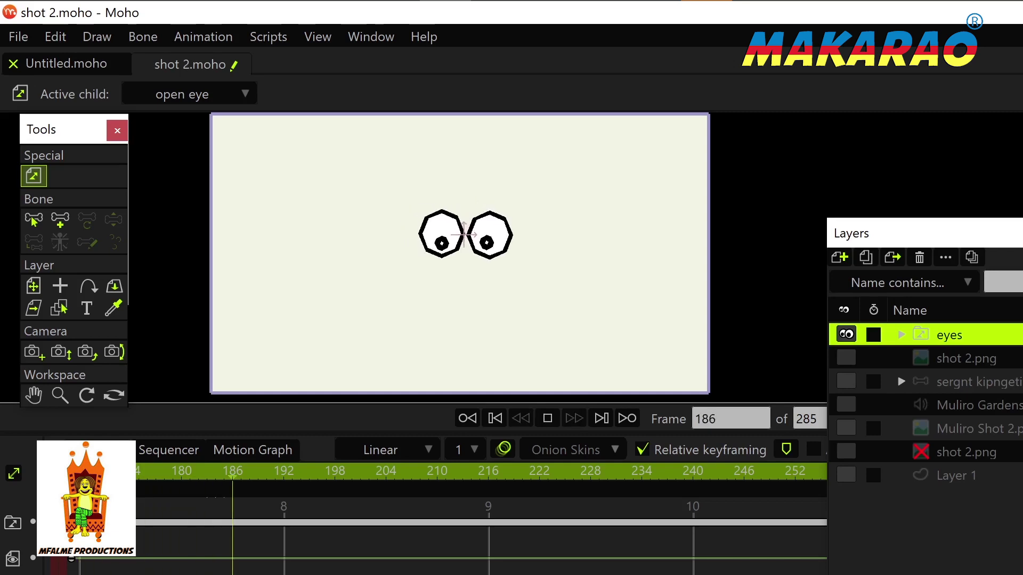
left_click(71, 471)
left_click_drag(773, 538, 301, 538)
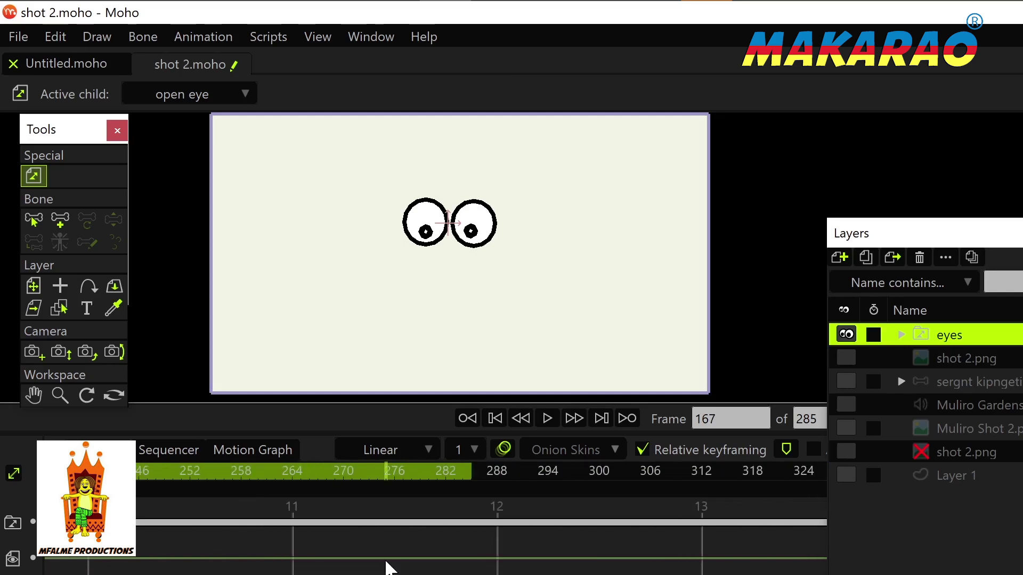
left_click_drag(394, 572, 275, 572)
key("space")
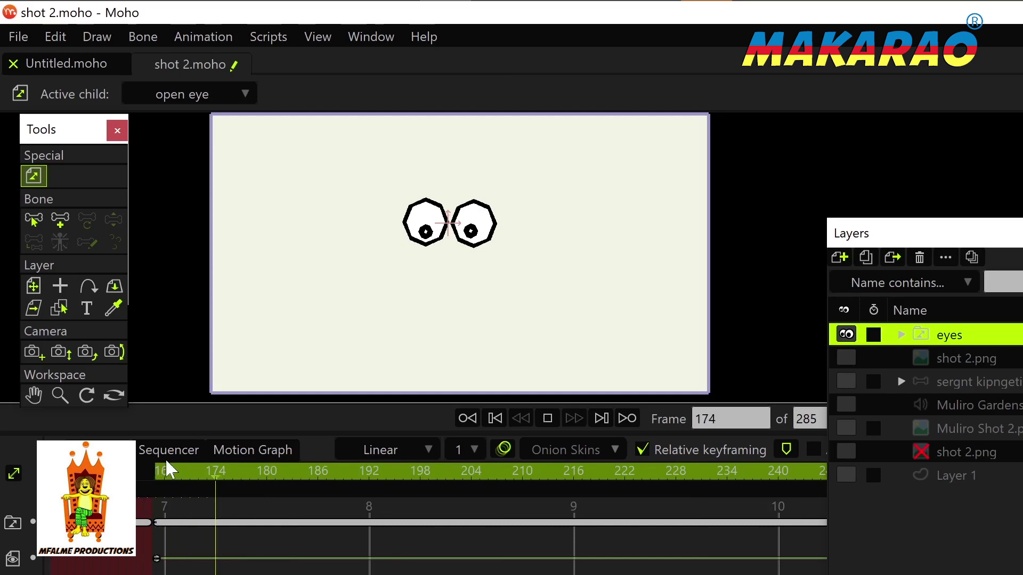
key("space")
left_click(159, 470)
key("Right")
key("Right")
key("Right")
key("Right")
key("Right")
key("Right")
key("Right")
key("Right")
key("Right")
key("Right")
key("Right")
key("Right")
key("Right")
key("Right")
key("Right")
key("Right")
key("Right")
key("Left")
key("Left")
key("Left")
key("Left")
key("Left")
key("Left")
key("Left")
key("Left")
key("Left")
key("Left")
key("Left")
key("Right")
key("Right")
key("Right")
key("Right")
key("Right")
key("Right")
key("Right")
key("Right")
key("Right")
key("Right")
key("Right")
key("Left")
key("Left")
key("Left")
key("Left")
key("Left")
key("Left")
key("Left")
key("Left")
key("Left")
key("Left")
key("Left")
key("Left")
key("Left")
key("Left")
key("Left")
key("Left")
key("Right")
key("Right")
key("Right")
key("Right")
key("Right")
key("Right")
key("Right")
key("Right")
key("Right")
key("Right")
key("Right")
key("Right")
key("Right")
key("Left")
key("Left")
key("Left")
key("Left")
key("Left")
key("Left")
key("Left")
key("Left")
key("Left")
key("Left")
key("Left")
key("Left")
key("Left")
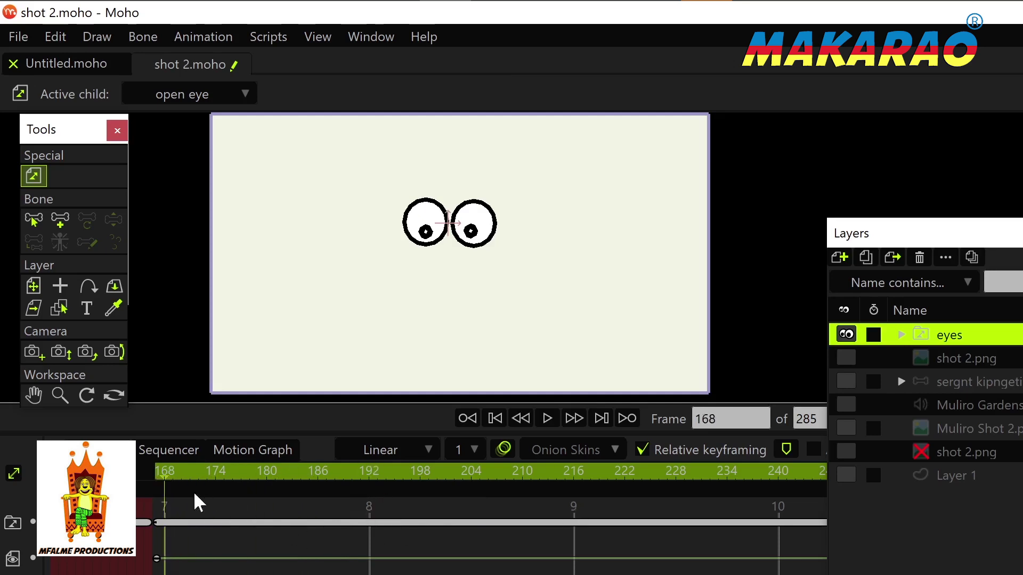
left_click_drag(160, 474, 160, 475)
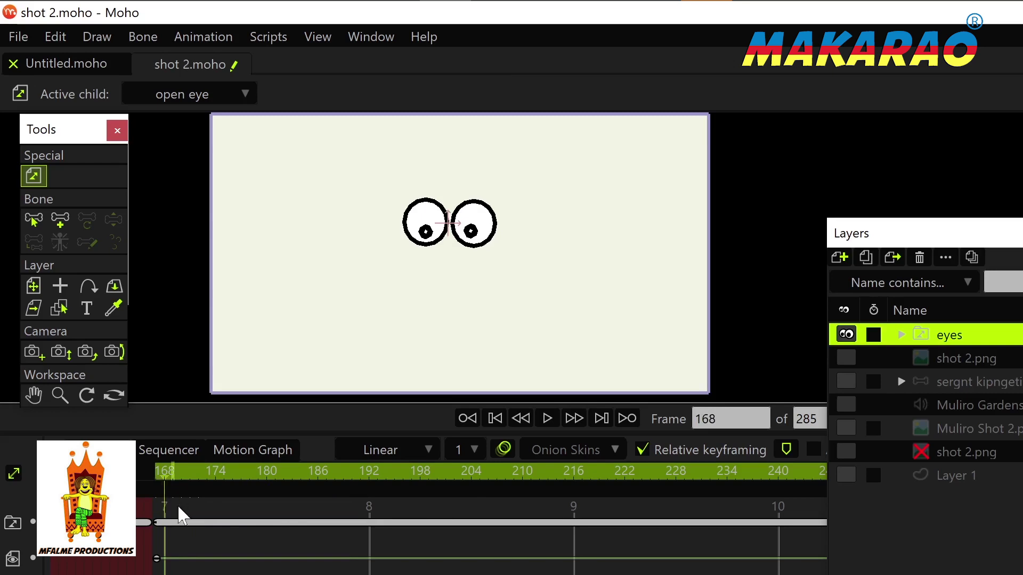
key("space")
left_click_drag(368, 475, 167, 475)
key("space")
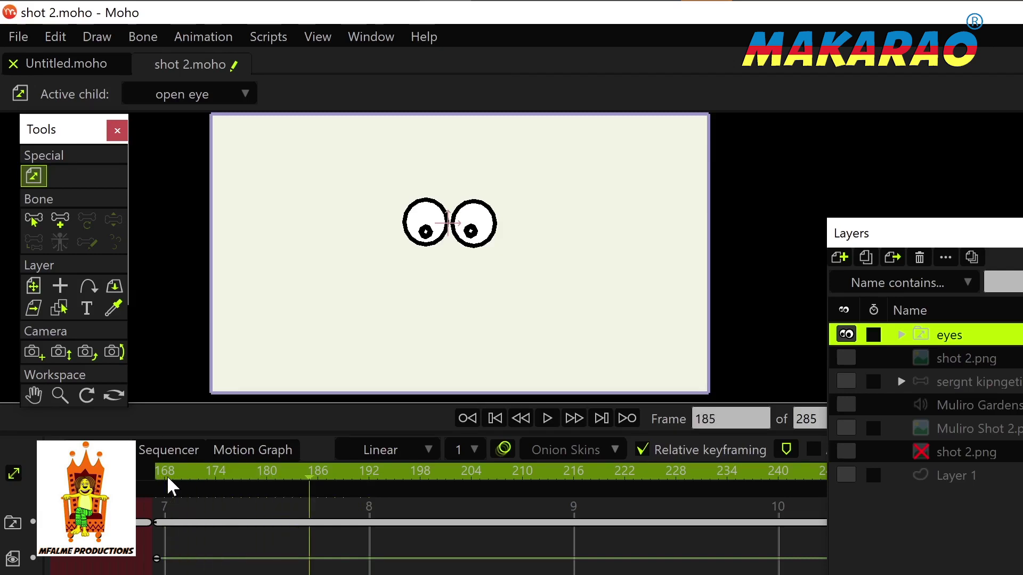
key("space")
Step: Key the eyes layer to open eye at 177, half eye at 178, closed at 179
left_click_drag(165, 475, 242, 478)
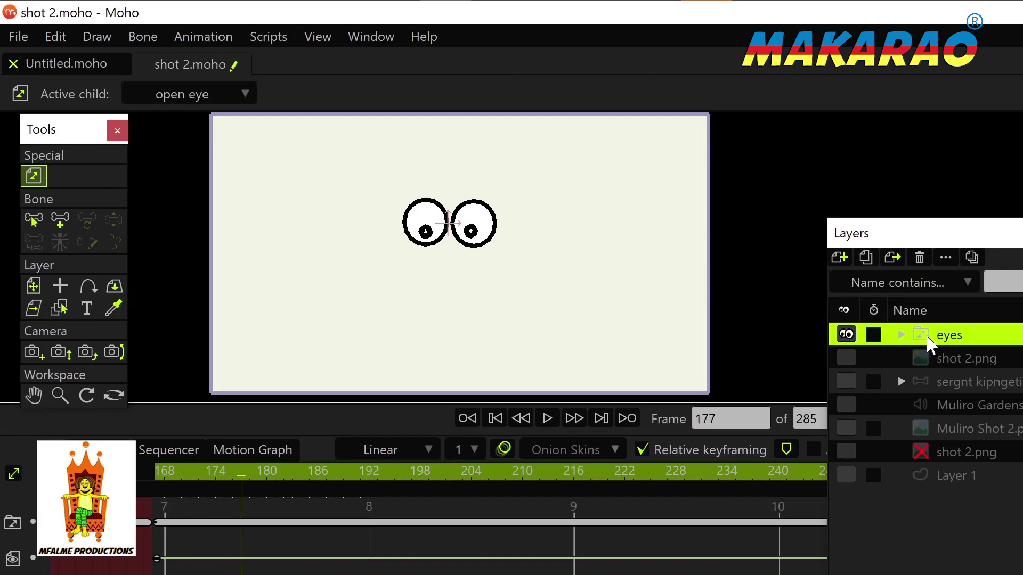
right_click(925, 337)
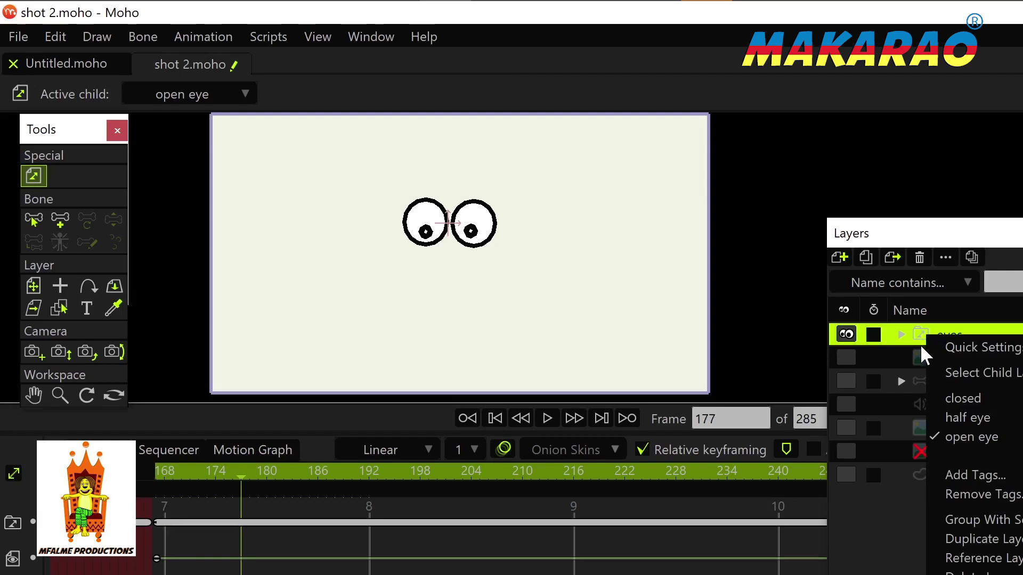
left_click(967, 445)
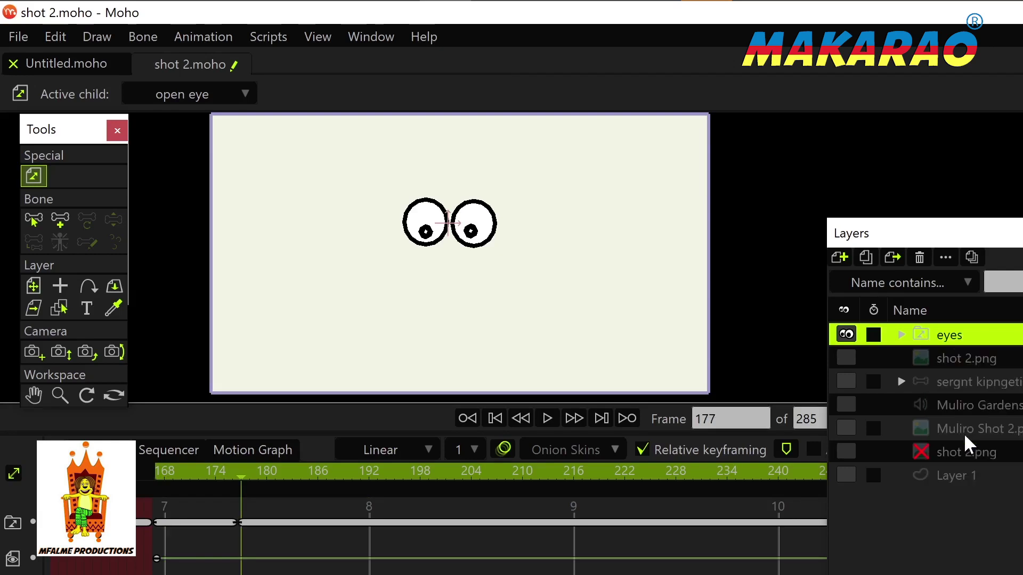
key("ctrl+Right")
right_click(925, 336)
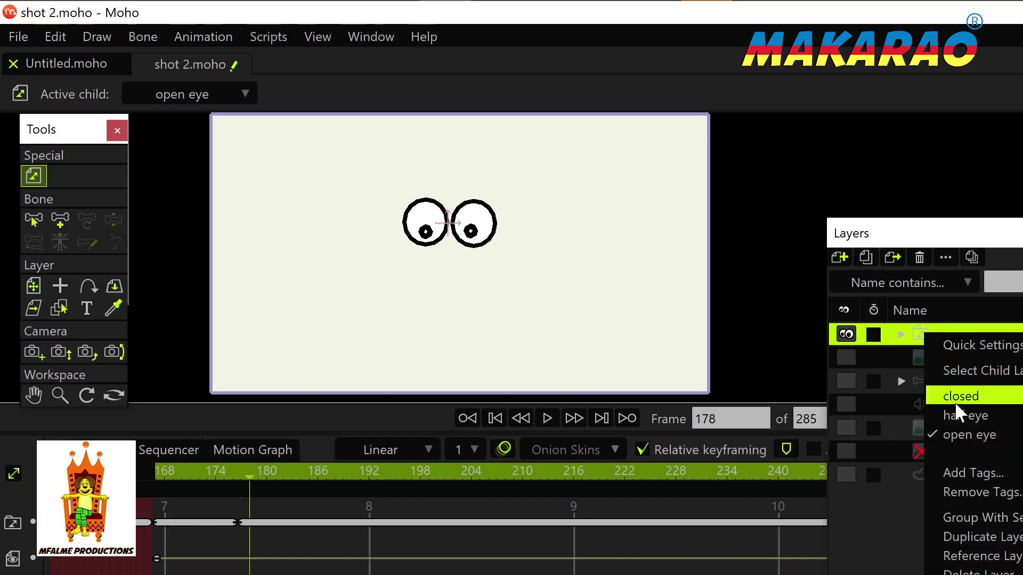
left_click(965, 416)
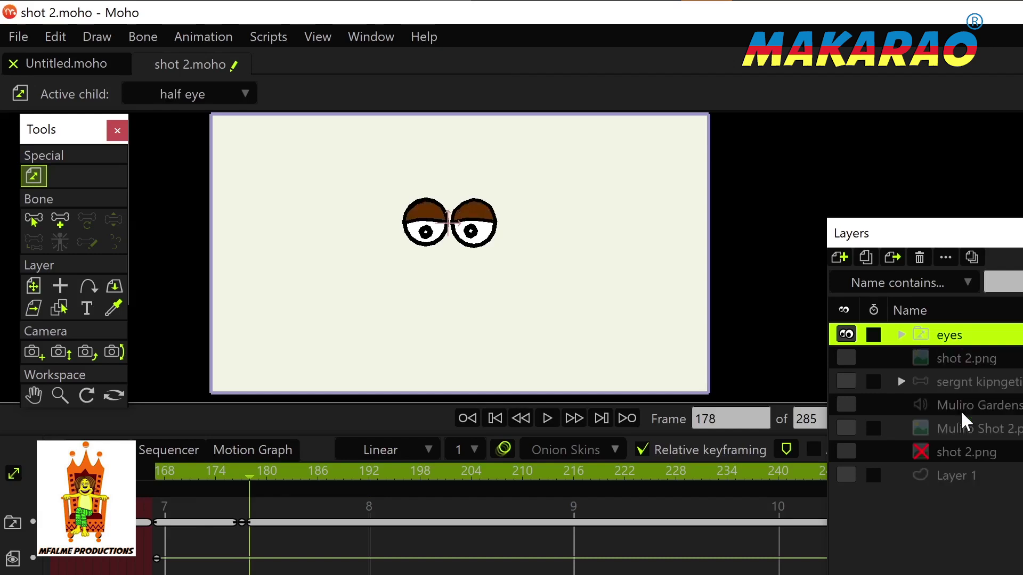
key("ctrl+Right")
right_click(927, 337)
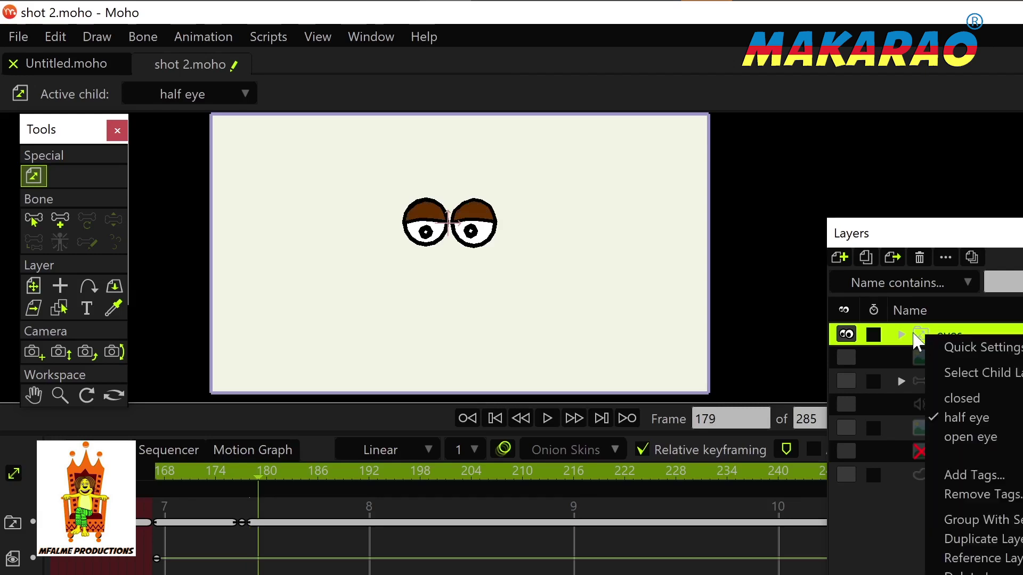
left_click(967, 407)
Step: Key the eyes back to half eye, then open eye through frame 183
key("ctrl+Right")
key("ctrl+Right")
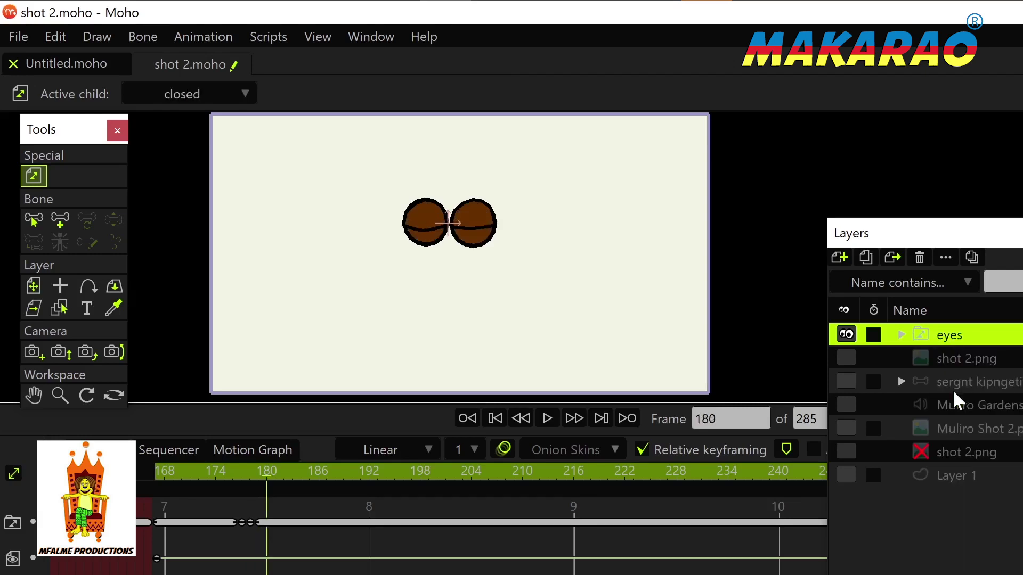
right_click(926, 338)
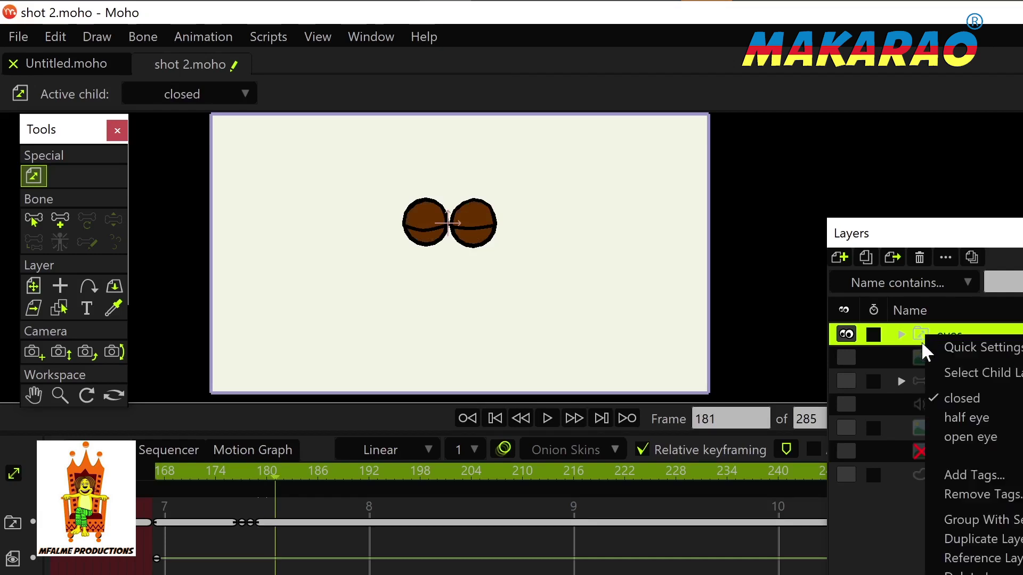
left_click(964, 419)
key("ctrl+Right")
right_click(924, 339)
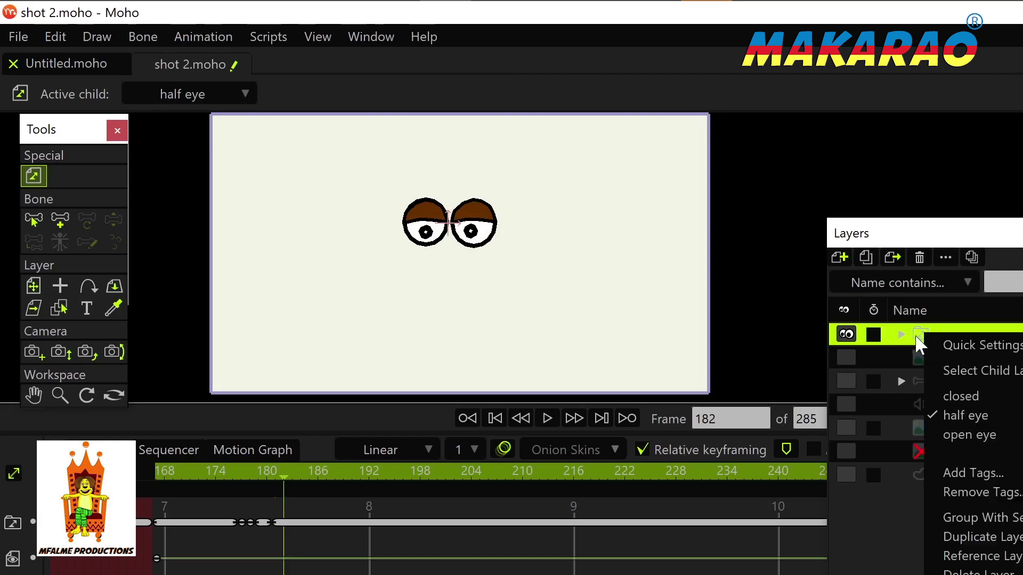
left_click(965, 438)
key("ctrl+Right")
right_click(921, 344)
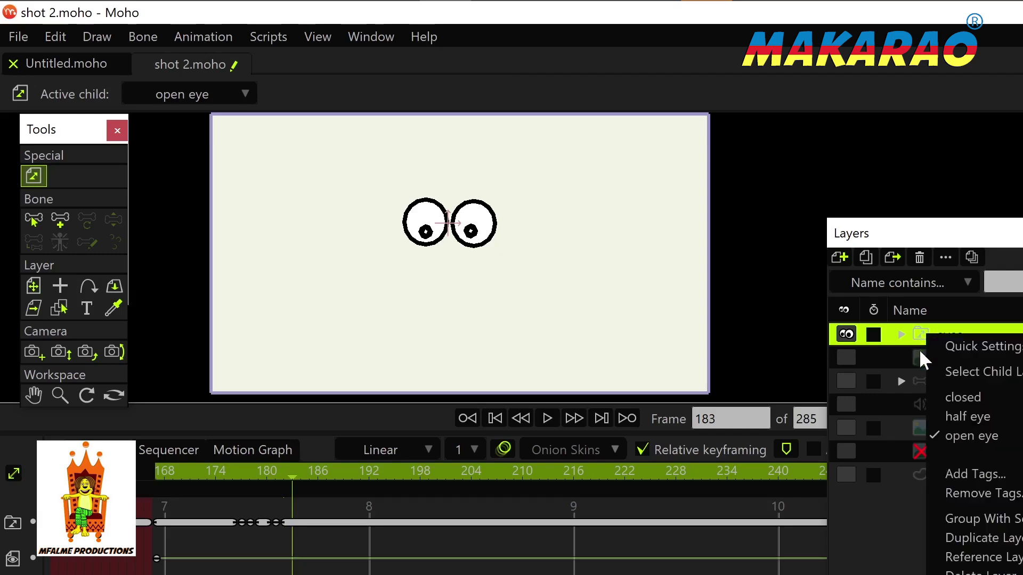
left_click(962, 438)
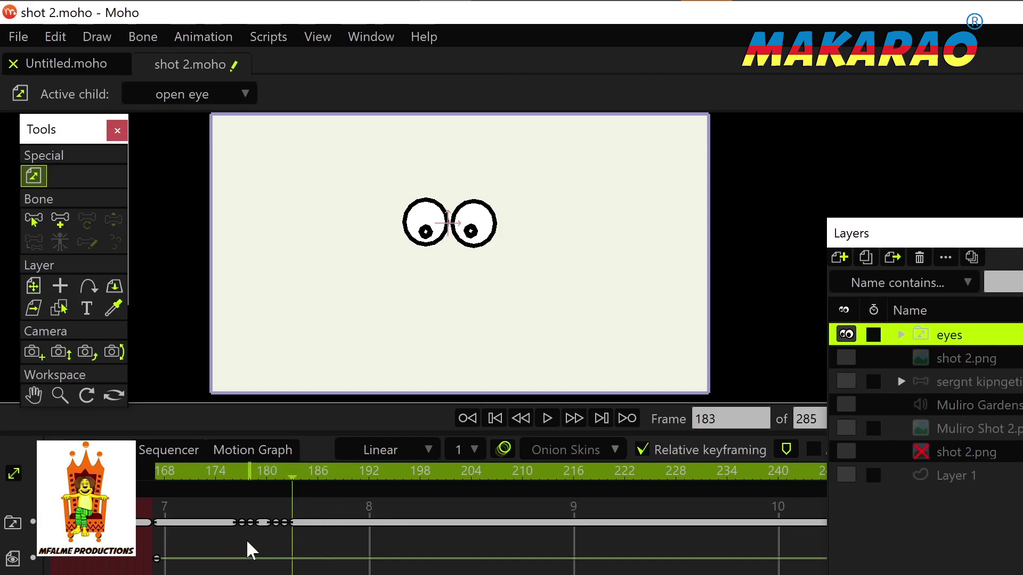
Step: Play the blink back repeatedly from frame 175 to check it
left_click(211, 472)
key("space")
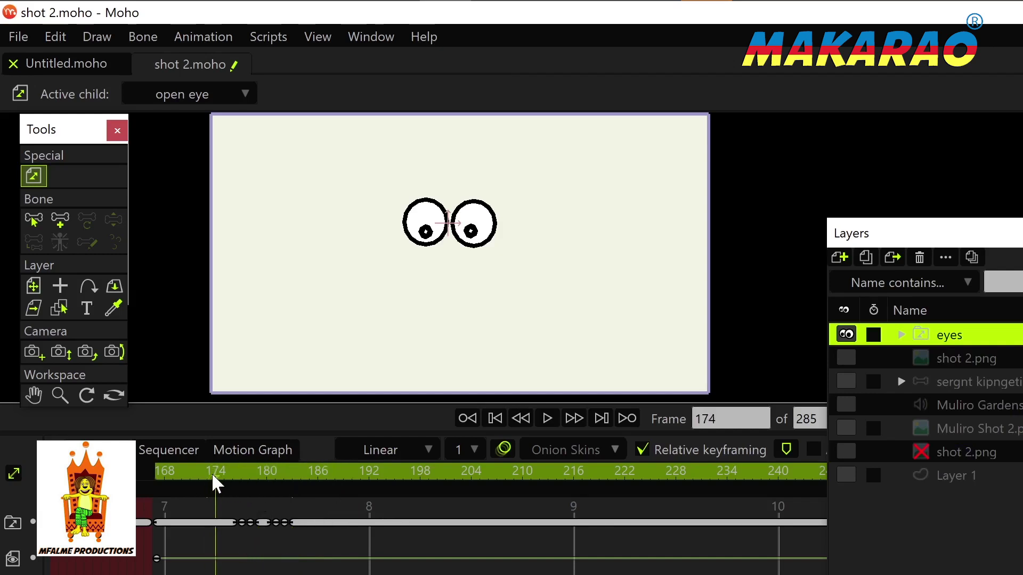
key("space")
left_click(226, 468)
key("space")
key("space")
left_click(226, 472)
key("space")
key("space")
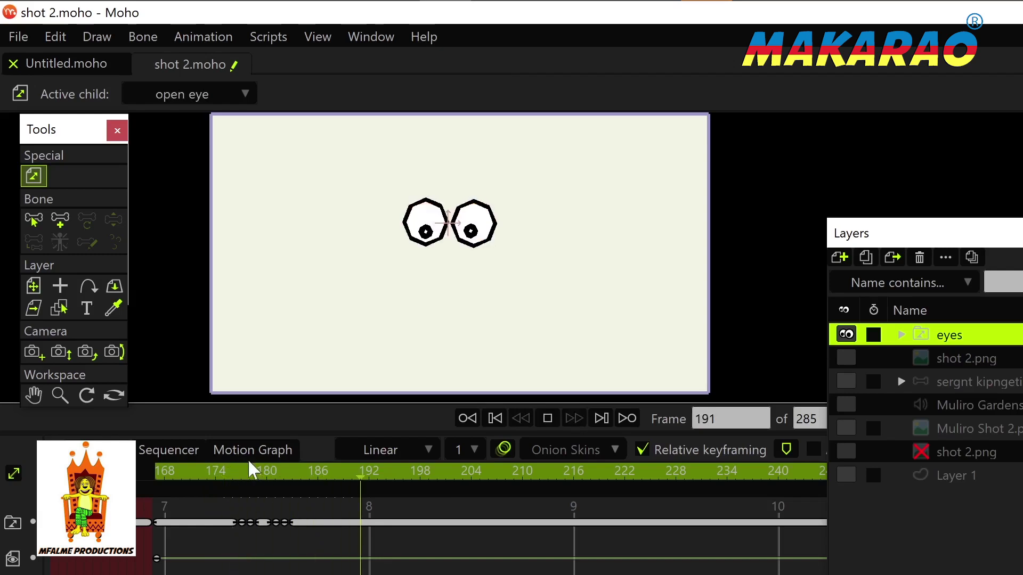
left_click(224, 472)
key("space")
Step: Paste copies of the selected blink keys at frames 201, 216 and 230, then play back
key("space")
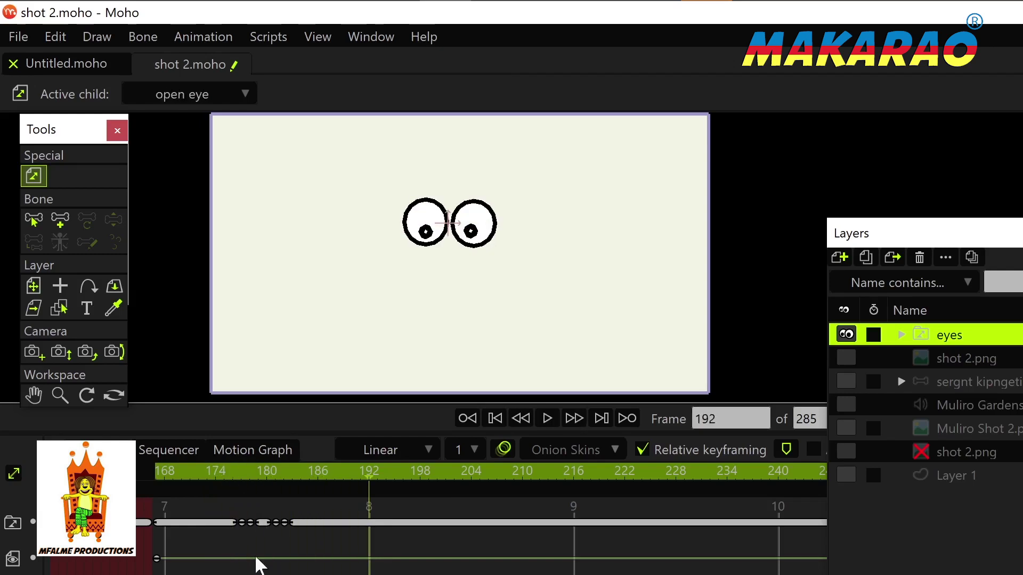
left_click_drag(238, 541, 290, 506)
key("space")
key("space")
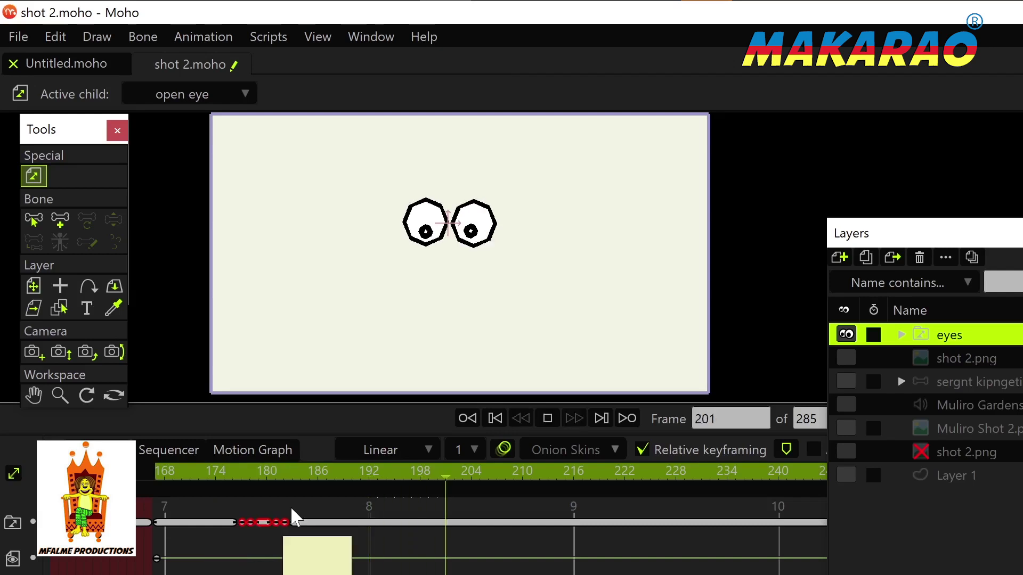
key("ctrl+v")
left_click(574, 473)
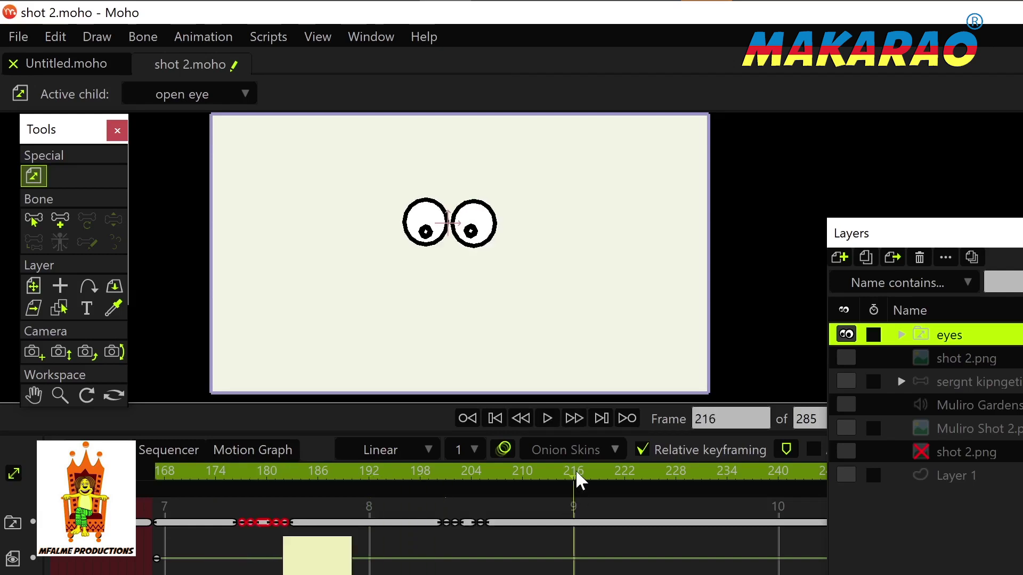
key("ctrl+v")
left_click(692, 472)
key("ctrl+v")
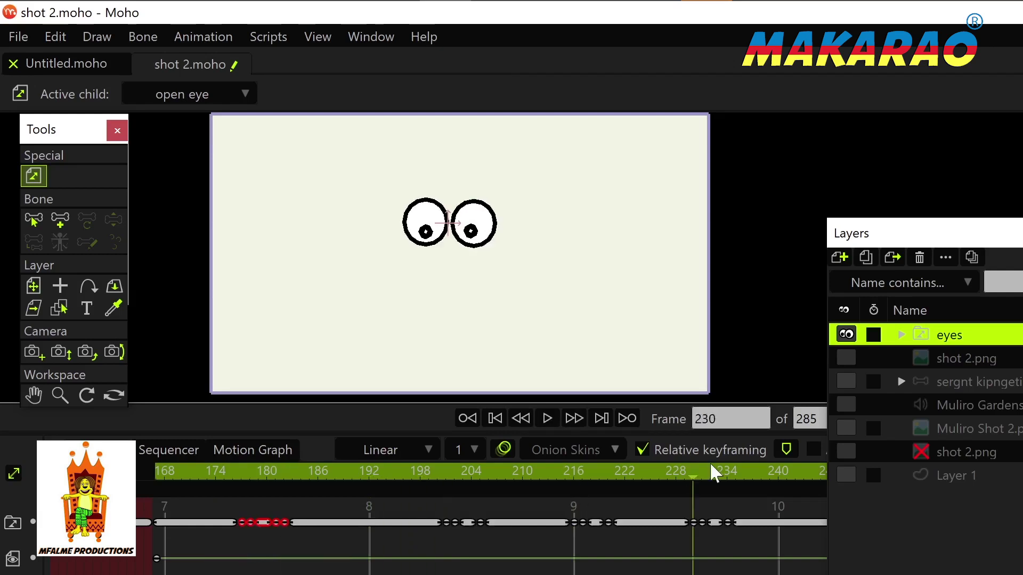
left_click(198, 473)
key("space")
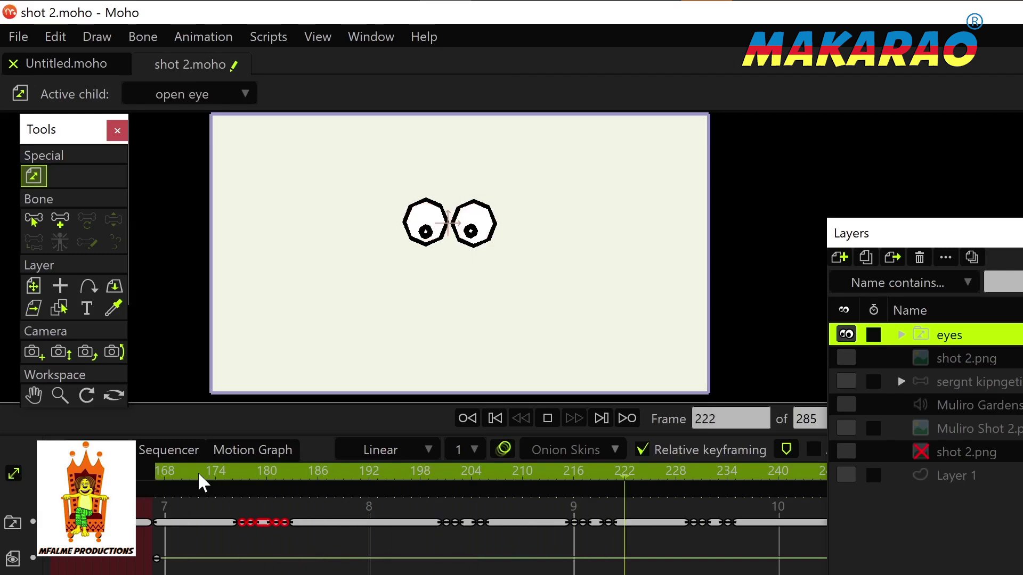
key("space")
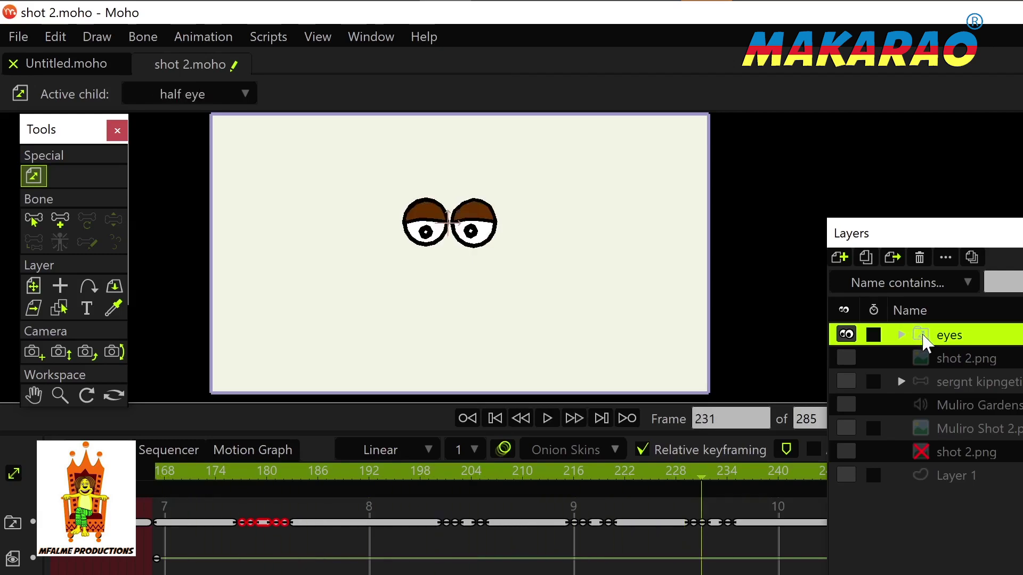
Step: Delete the eyes test layer and re-show the sergeant, audio and background layers
left_click(921, 257)
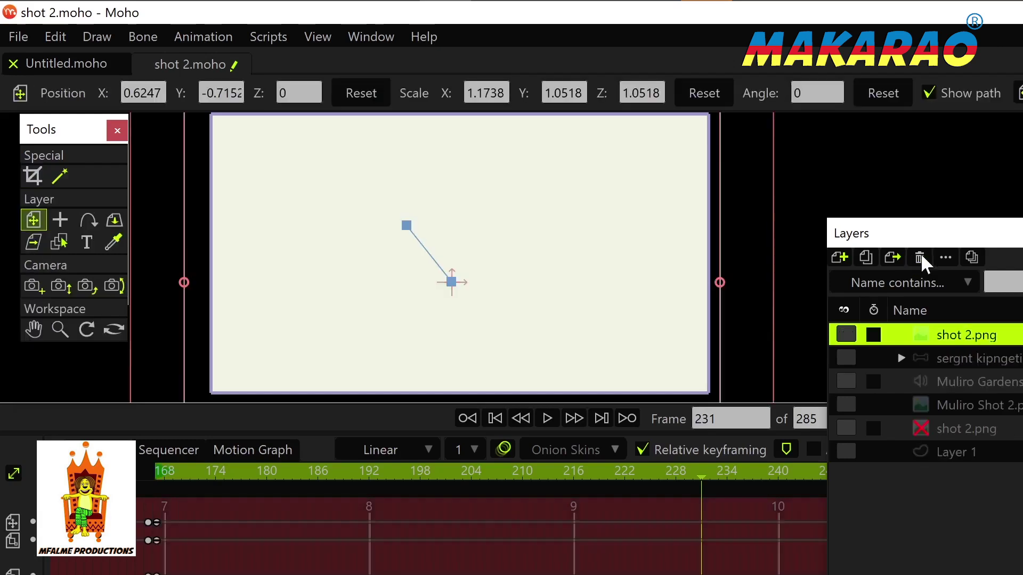
left_click(847, 353)
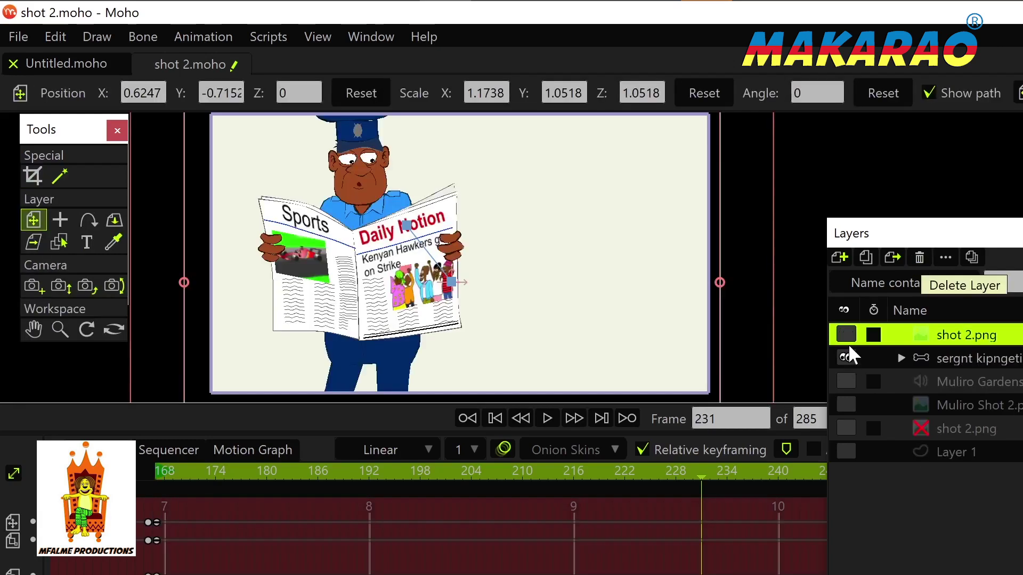
left_click(848, 381)
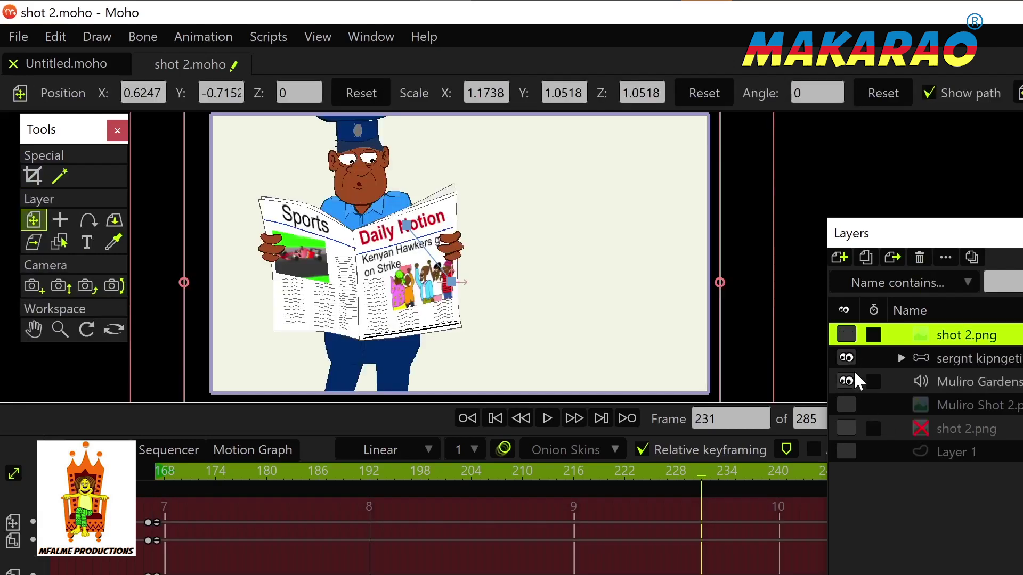
left_click(850, 402)
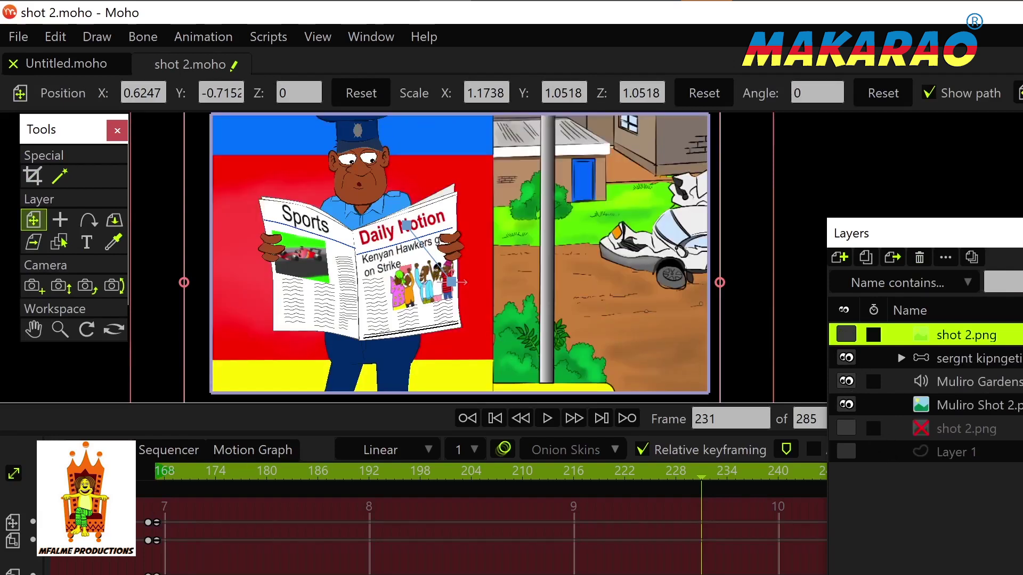
Step: Play the full scene back from frame 168 against the street backdrop
key("space")
key("space")
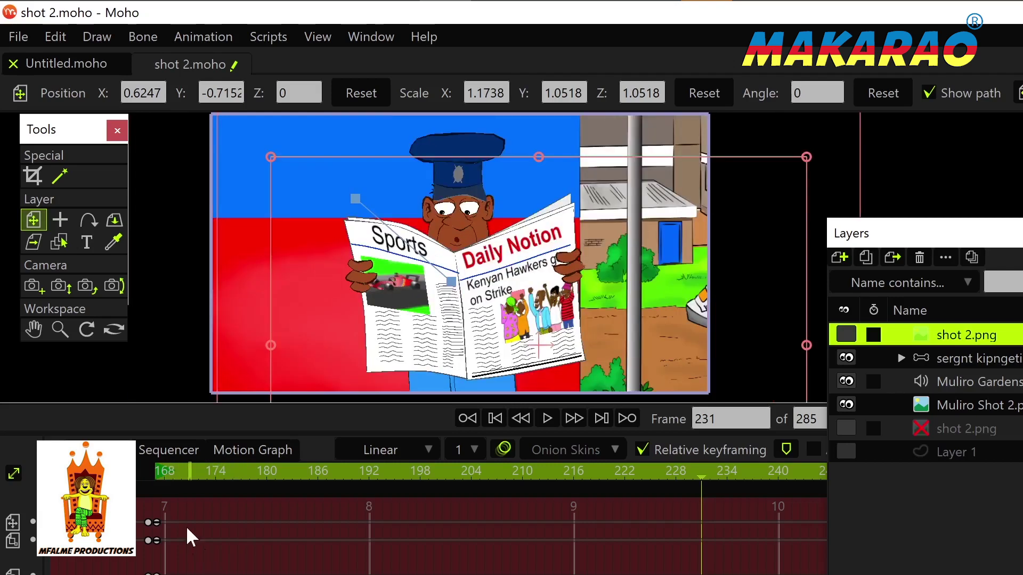
left_click_drag(169, 473, 164, 472)
key("space")
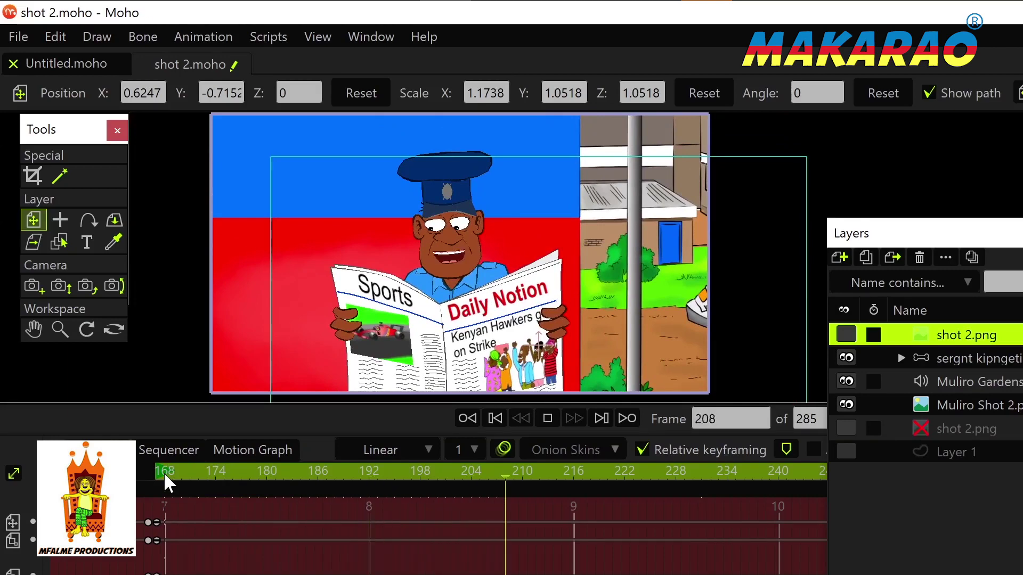
key("space")
left_click(164, 471)
key("space")
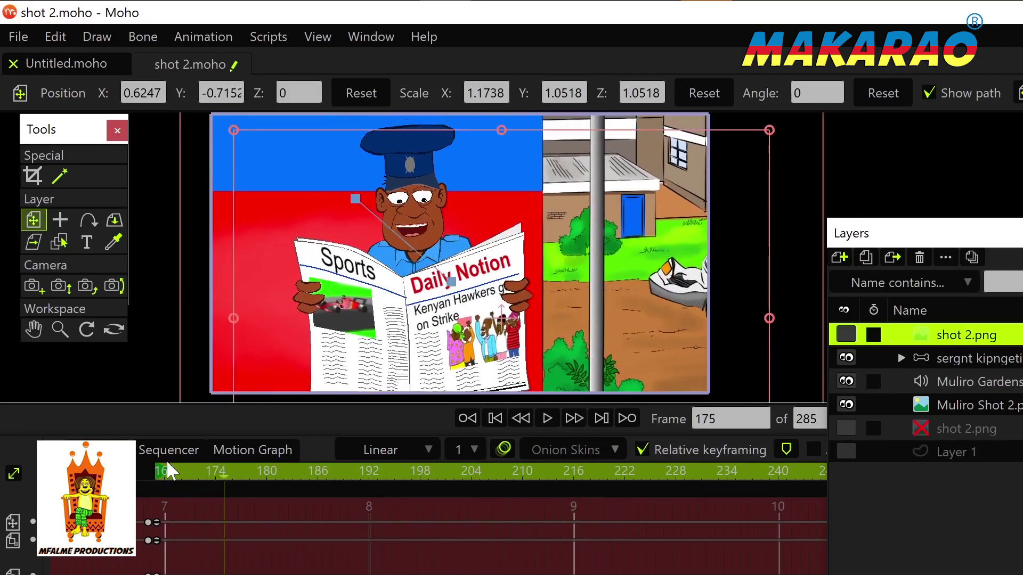
Step: Expand the sergeant's head > head 5 groups and select his eye switch layer
left_click(900, 358)
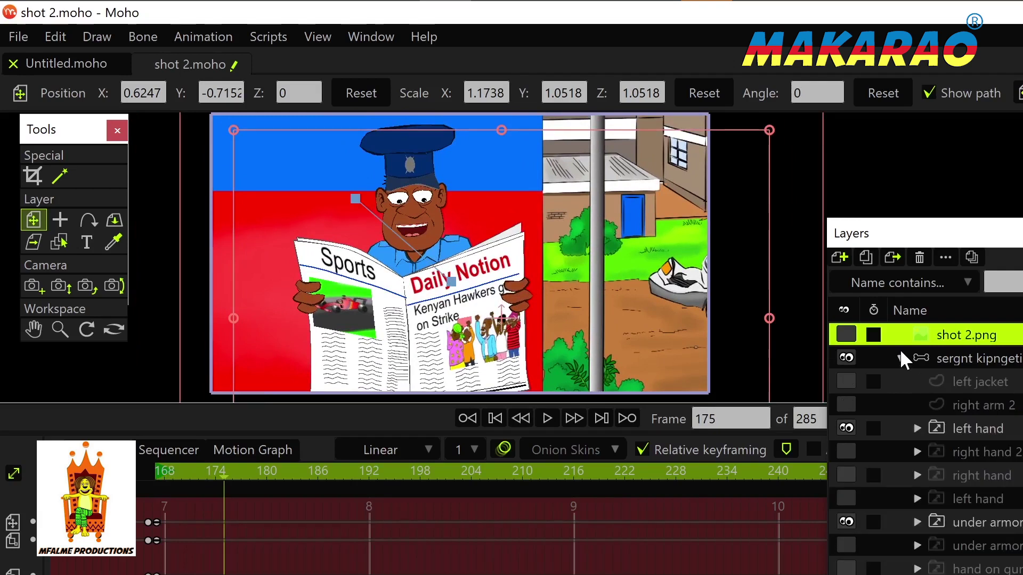
scroll(925, 448, "down", 4)
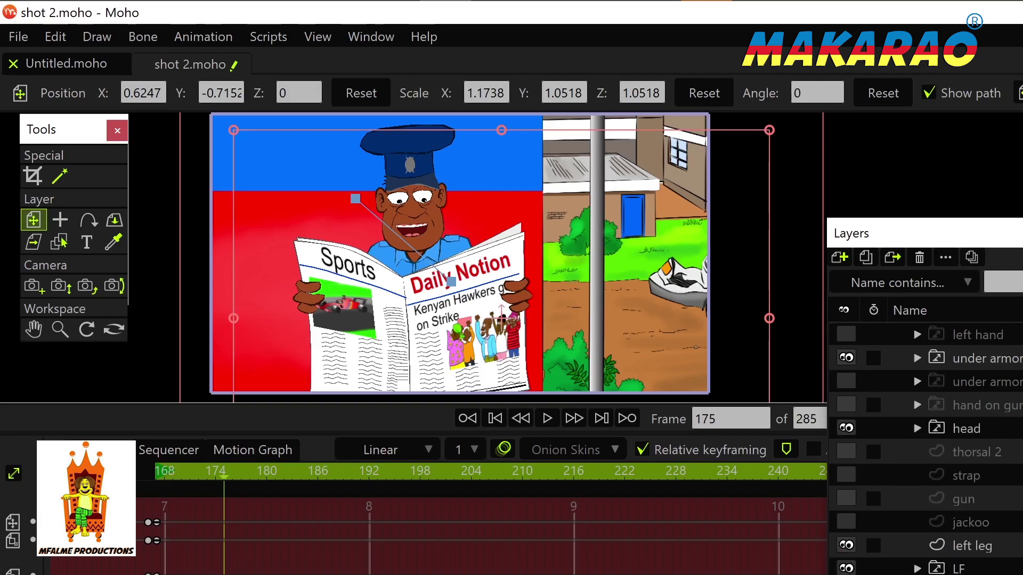
left_click(918, 435)
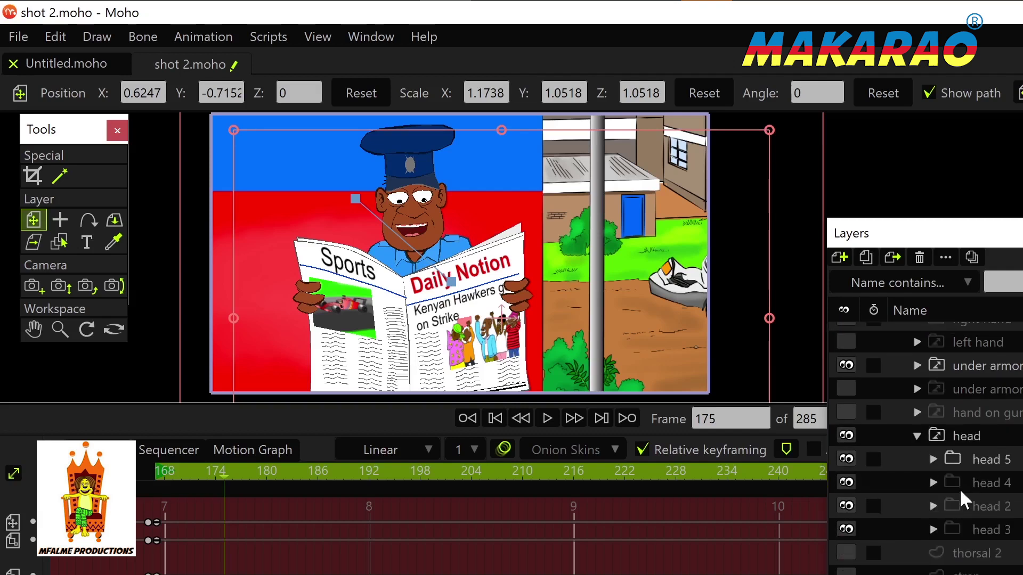
left_click(933, 459)
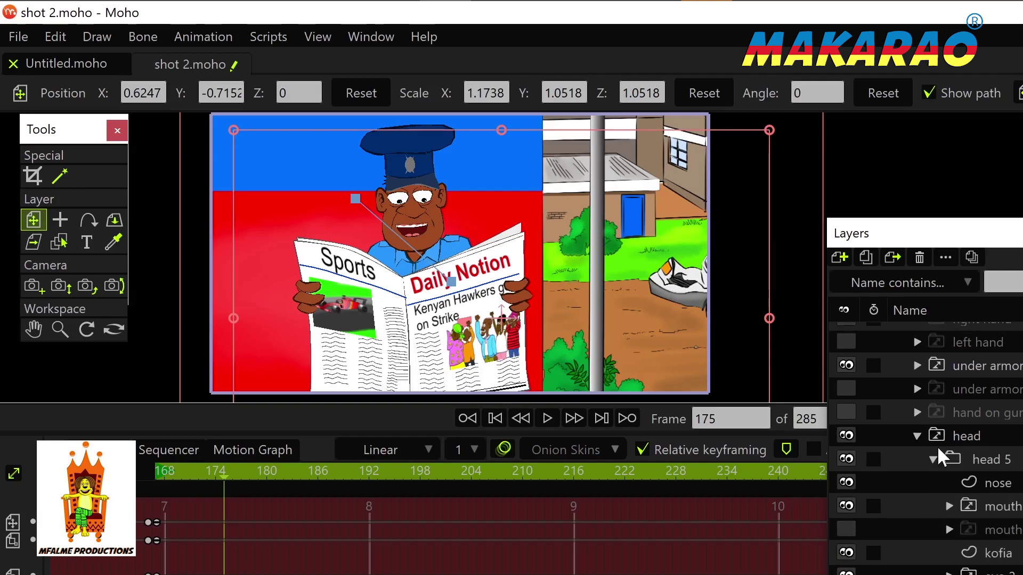
left_click(964, 570)
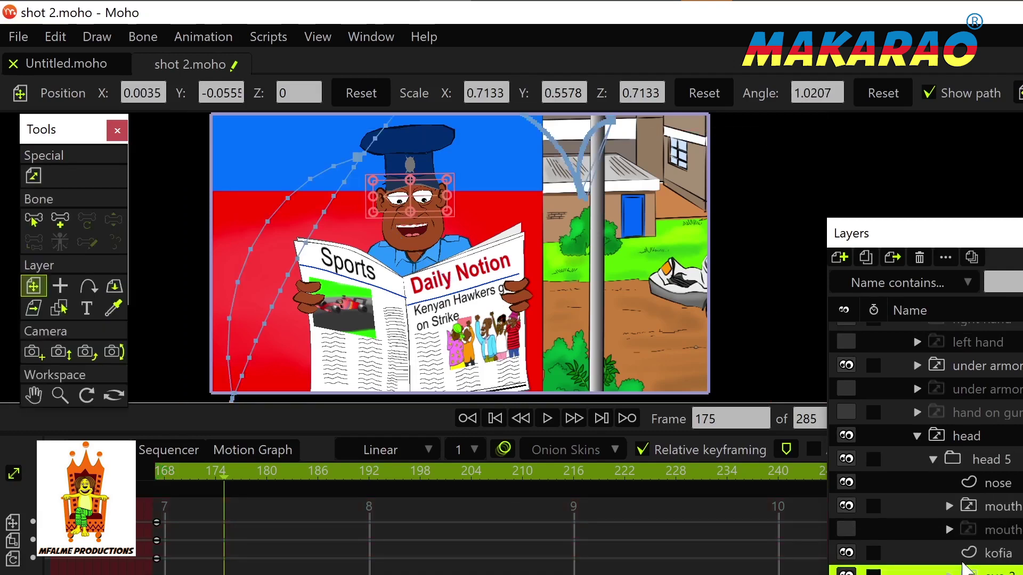
Step: Key blink eye drawings on the eye layer from frame 175 through 179
right_click(967, 572)
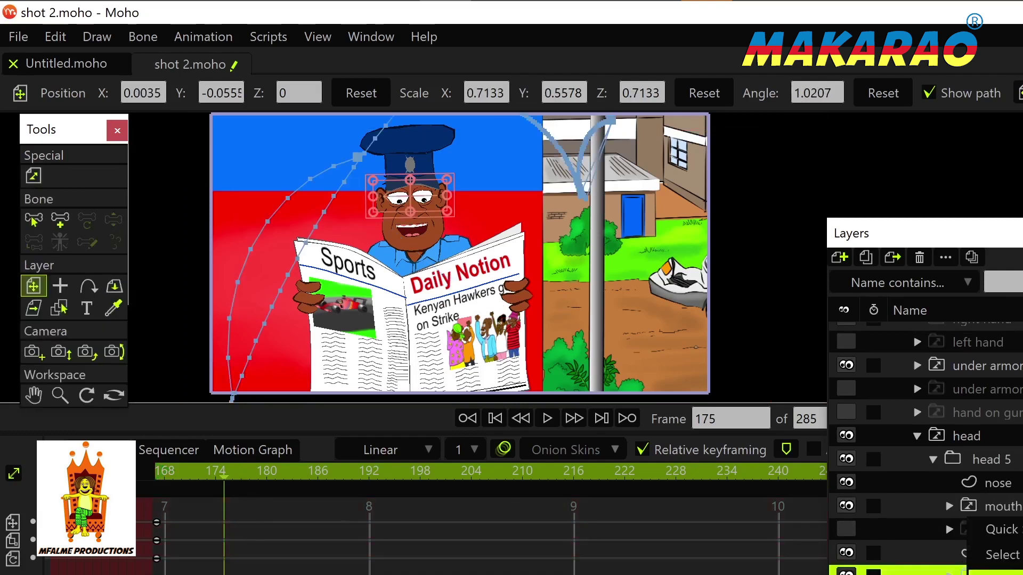
left_click(1002, 573)
key("Right")
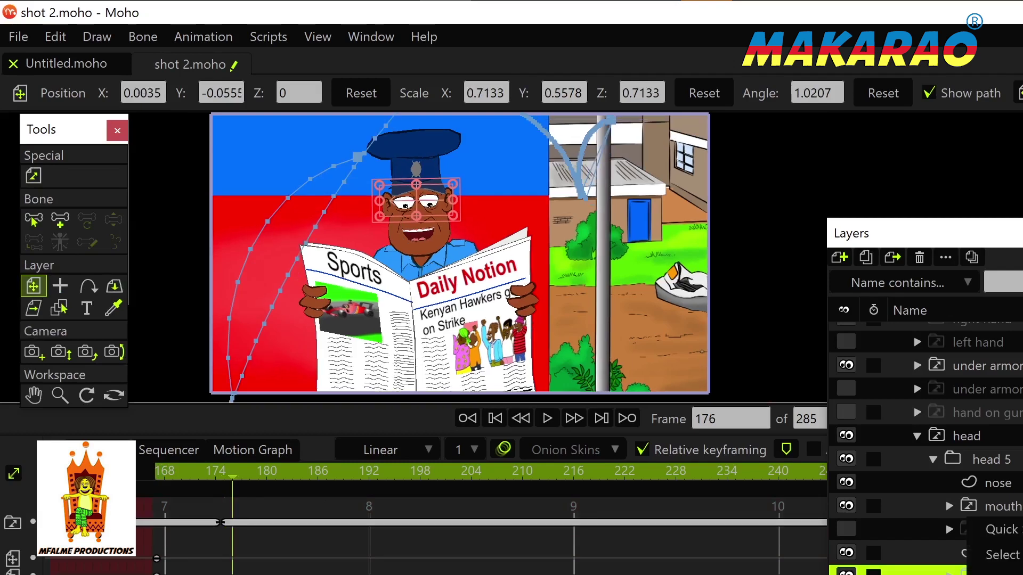
key("ctrl+Right")
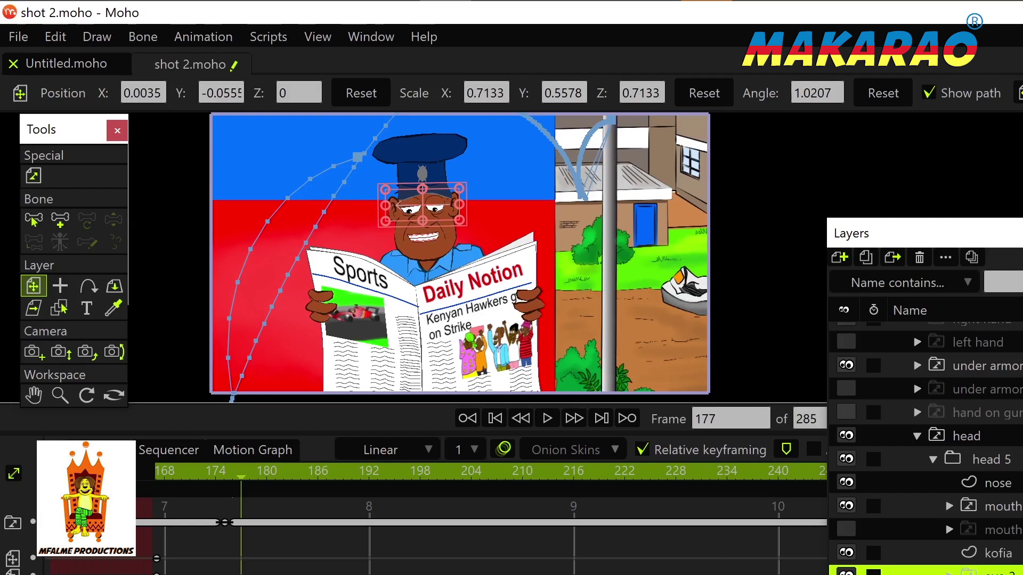
right_click(967, 519)
key("Escape")
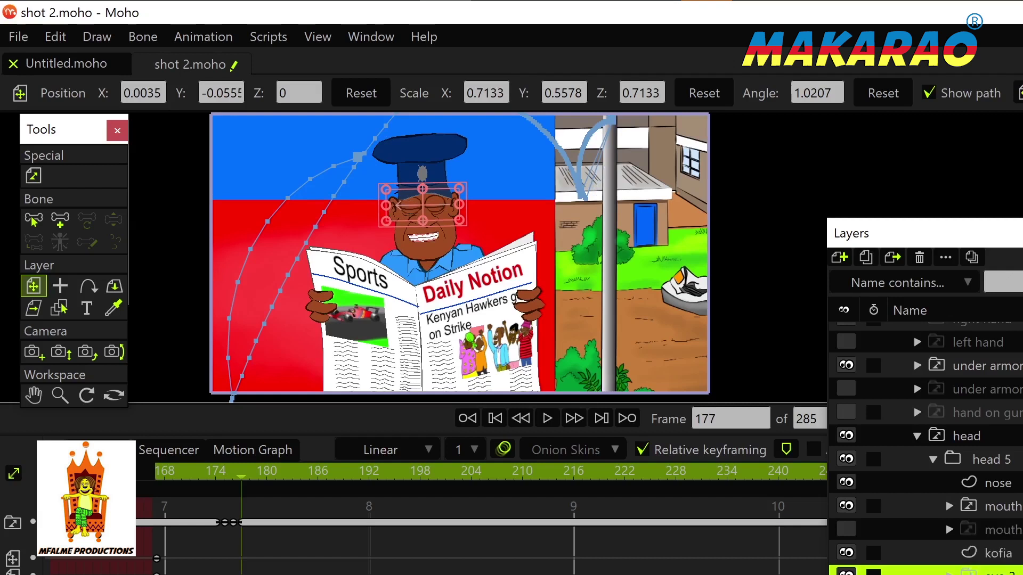
key("ctrl+Right")
key("ctrl+Right")
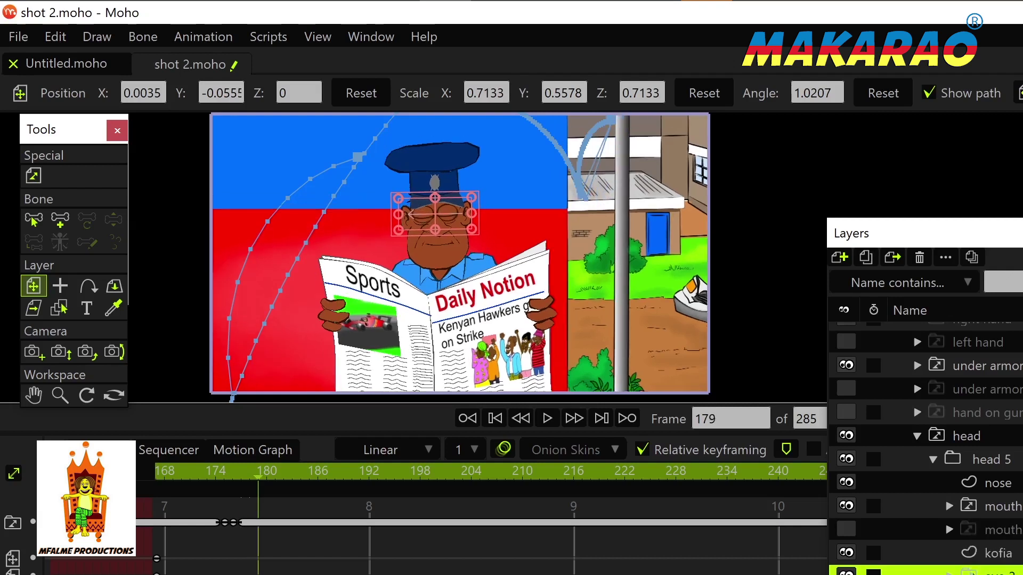
right_click(972, 574)
key("Escape")
key("ctrl+Right")
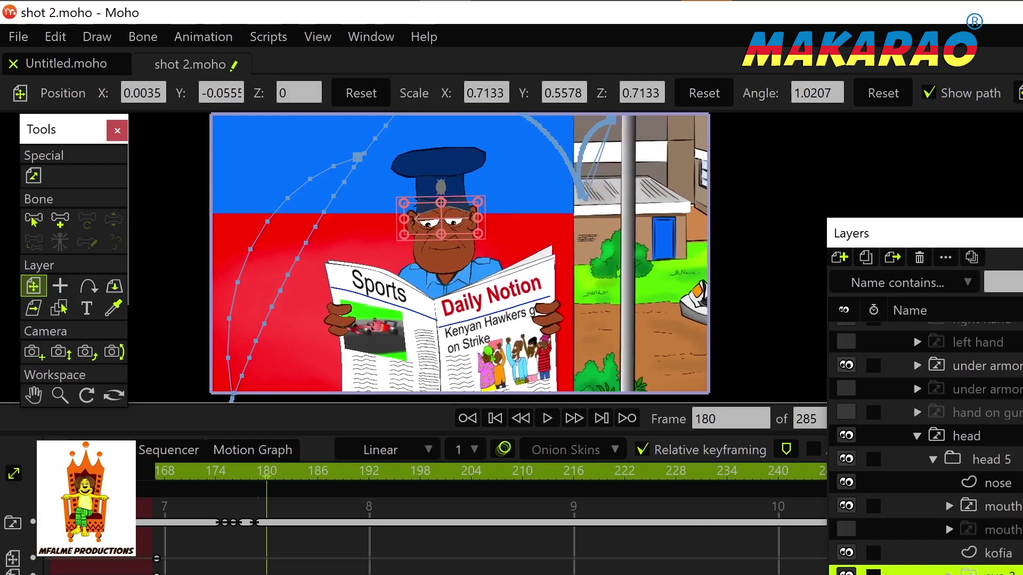
Step: Set the eyes back open at frame 181, select the blink keys and play back
right_click(972, 519)
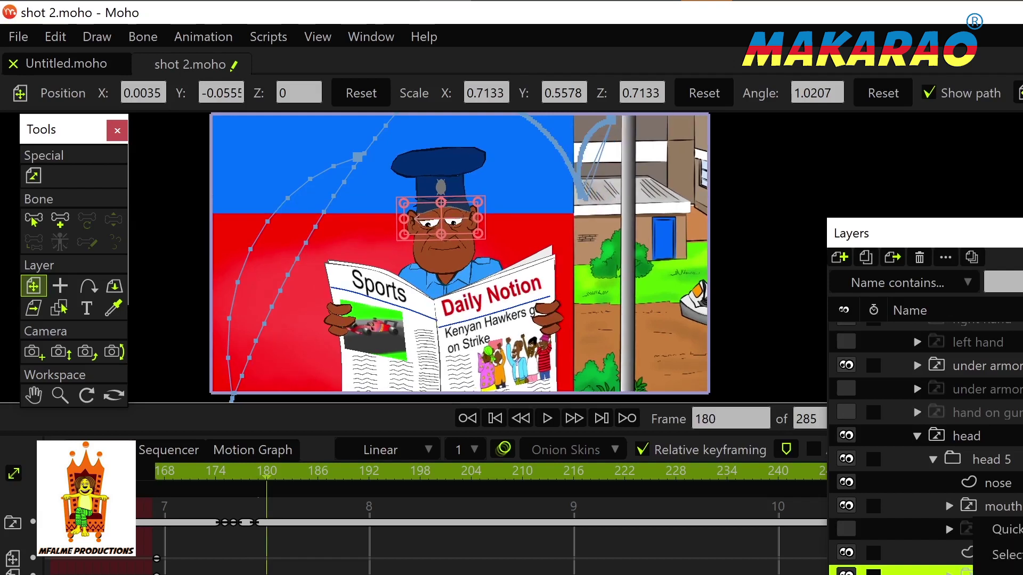
key("Escape")
key("ctrl+Right")
right_click(971, 572)
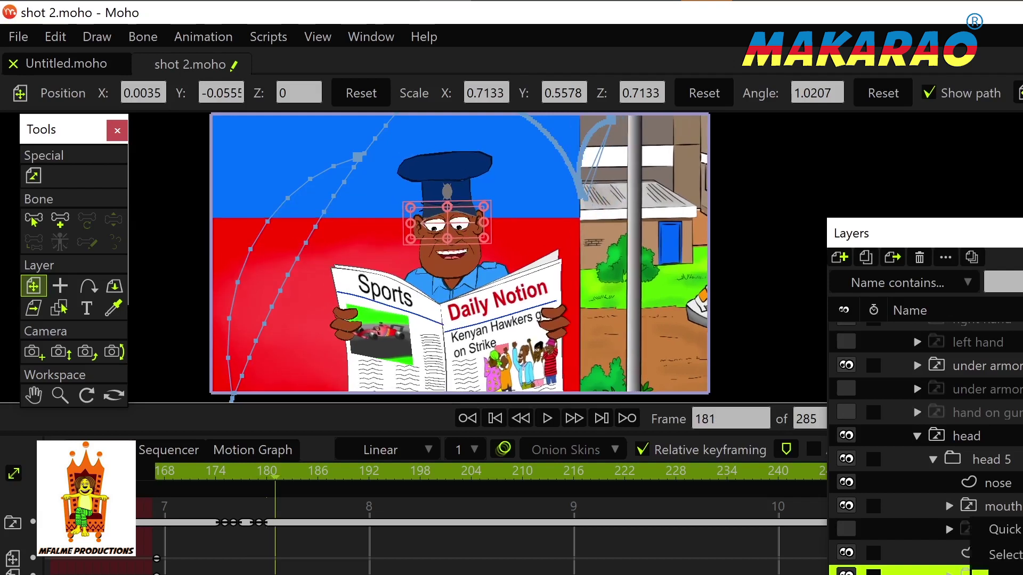
left_click(1006, 574)
left_click_drag(224, 574, 258, 508)
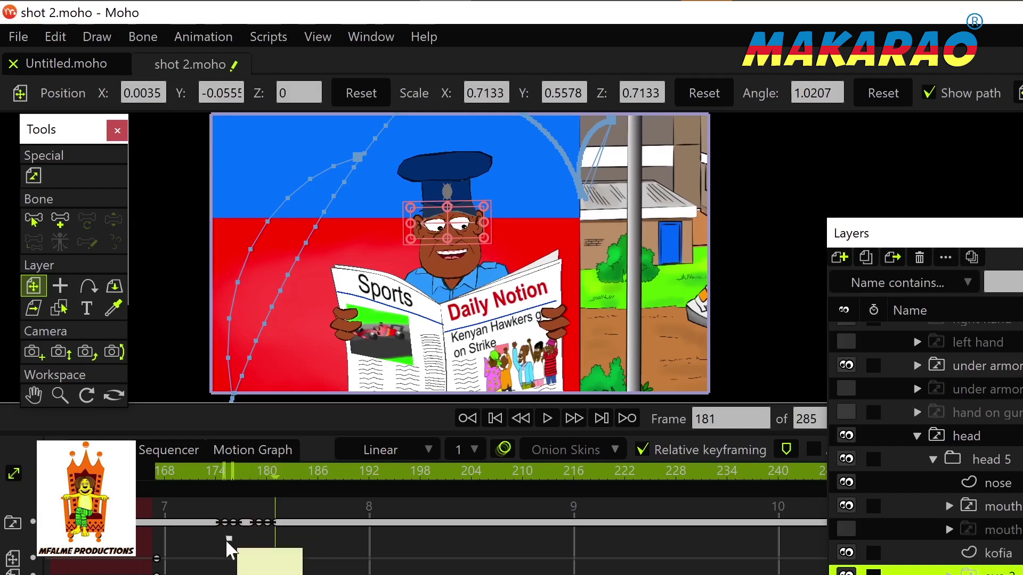
key("space")
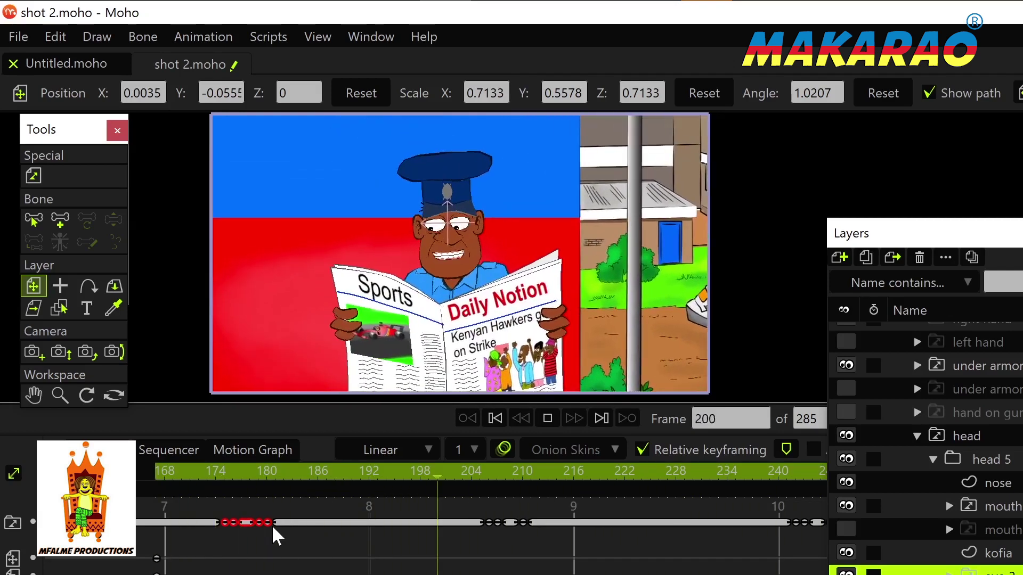
Step: Stop playback, zoom and pan the canvas out, then open the File menu
key("space")
scroll(521, 345, "down", 5)
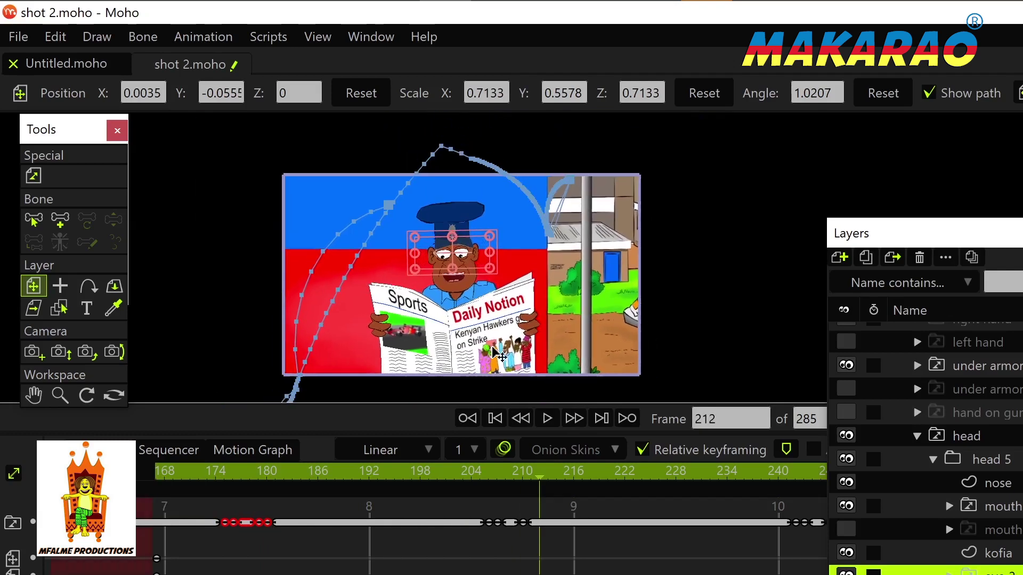
left_click_drag(521, 344, 346, 331)
scroll(352, 338, "down", 2)
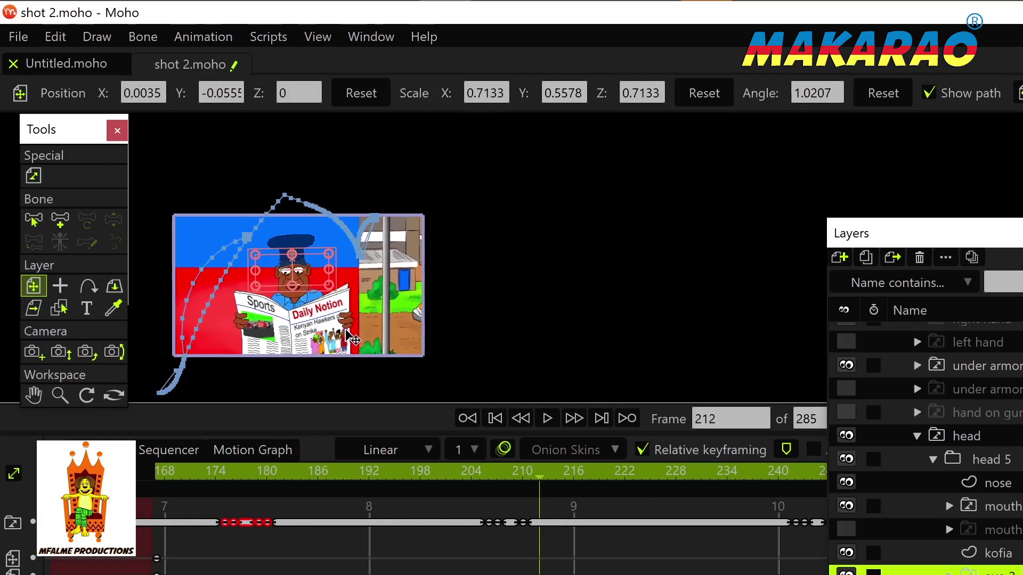
left_click(18, 37)
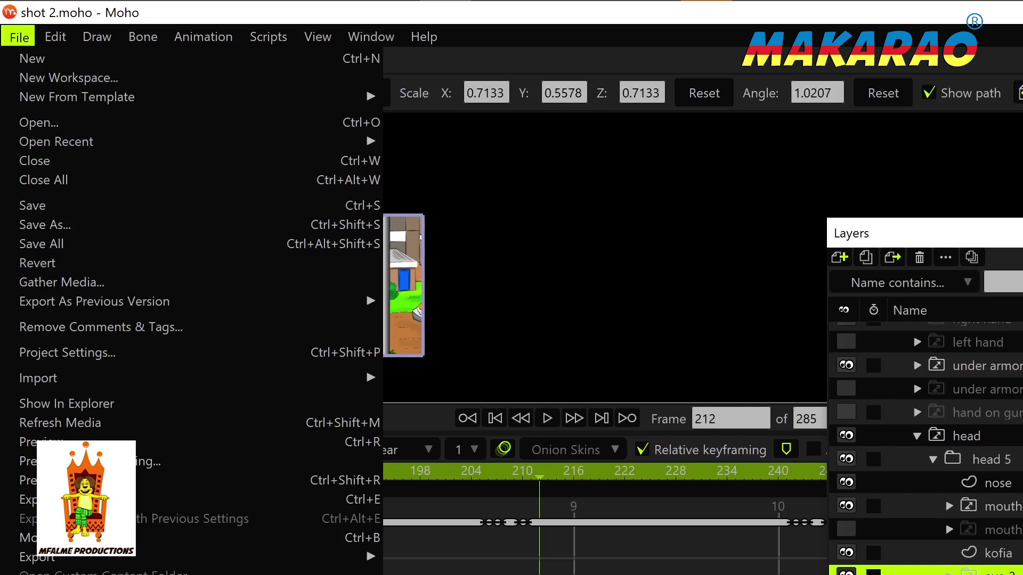
Step: Set the project dimensions to the 1080p HDTV (1920x1080) preset in Project Settings
left_click(67, 352)
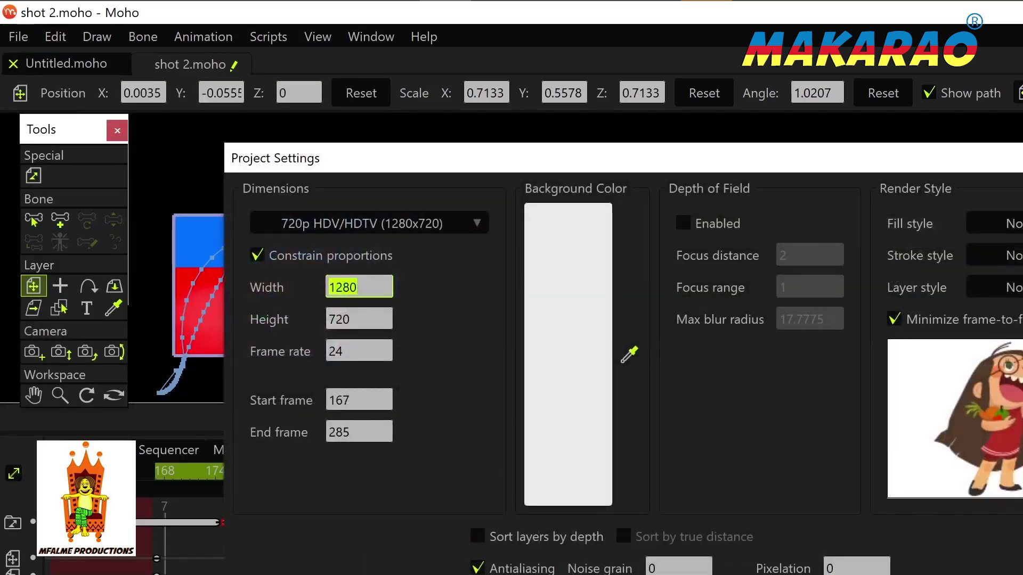
left_click(476, 224)
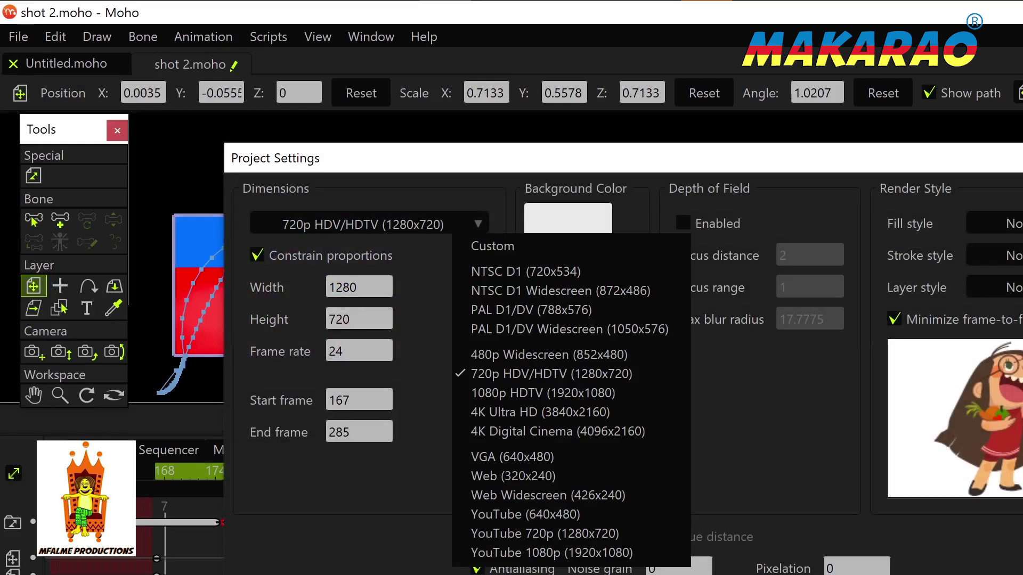
left_click(542, 393)
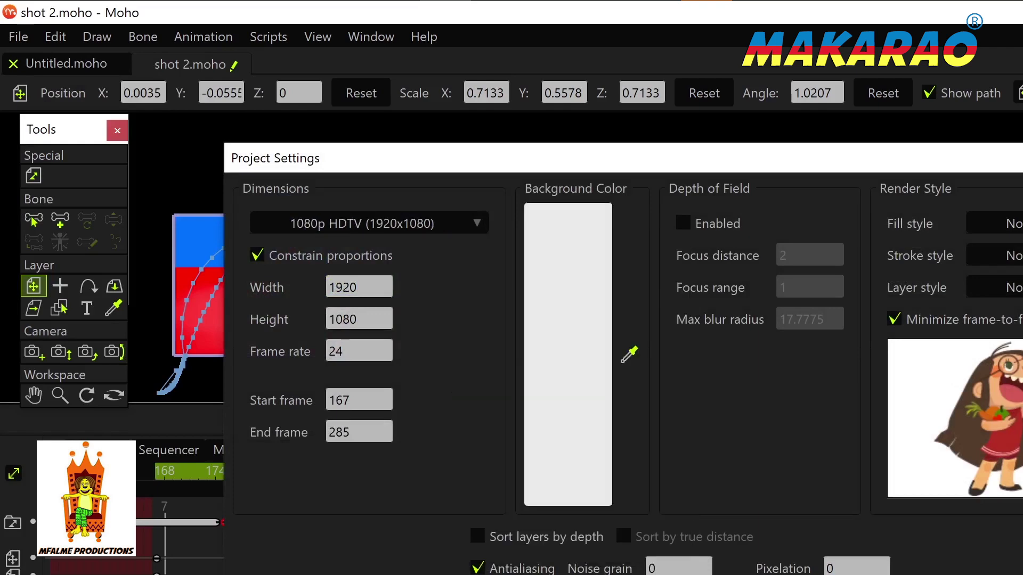
key("Return")
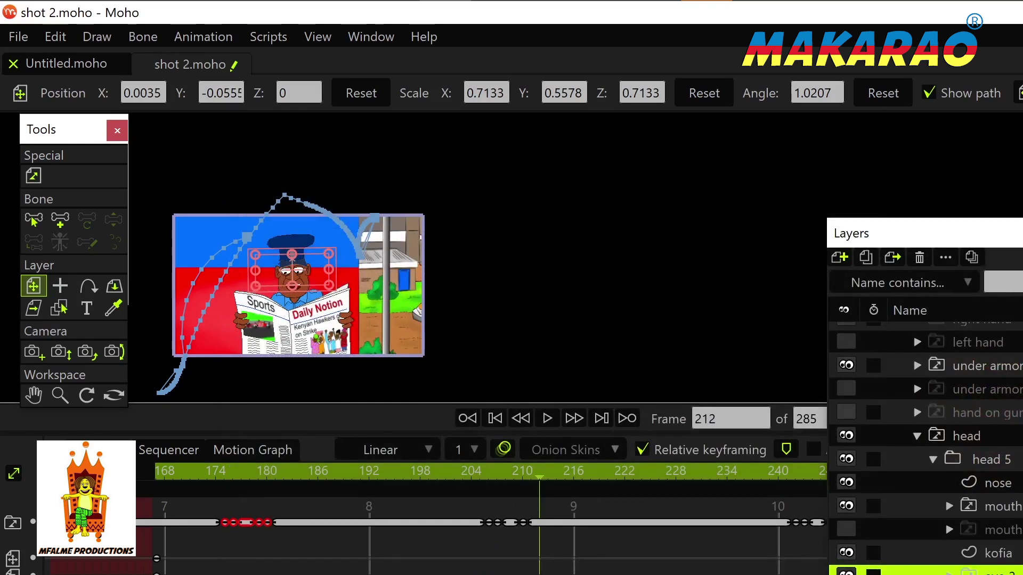
left_click(18, 37)
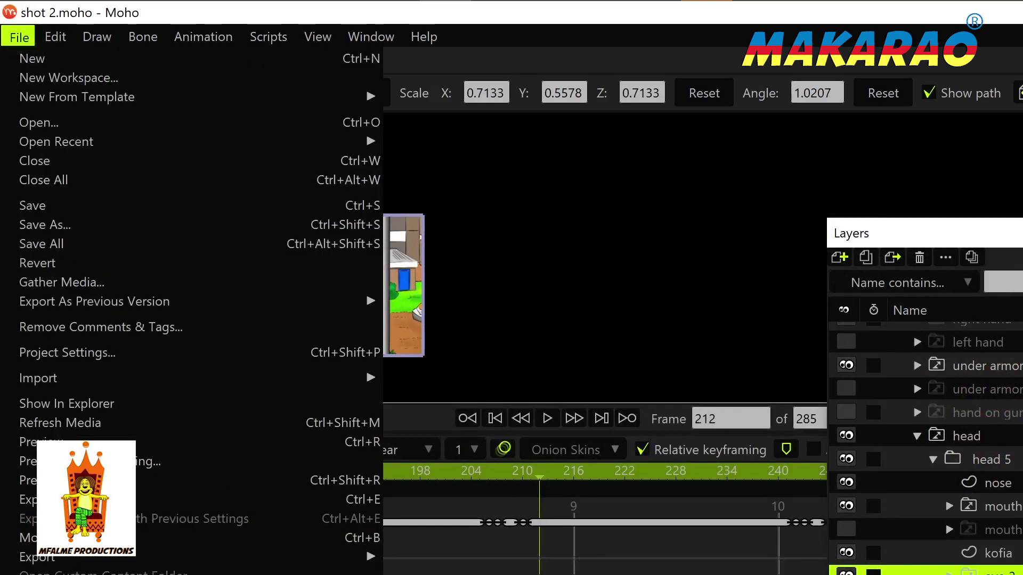
left_click(128, 499)
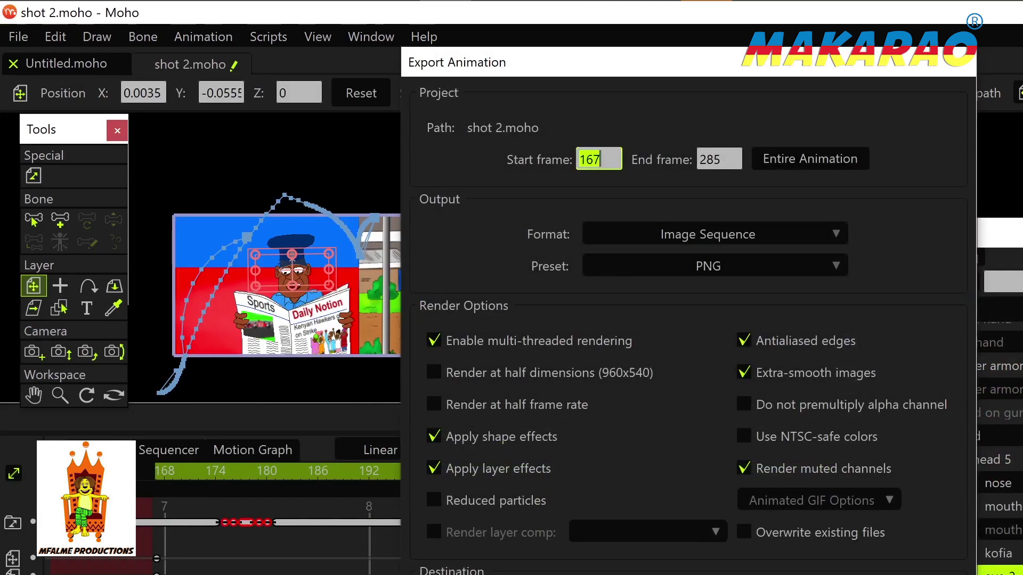
left_click_drag(594, 158, 609, 154)
type("8")
left_click(751, 235)
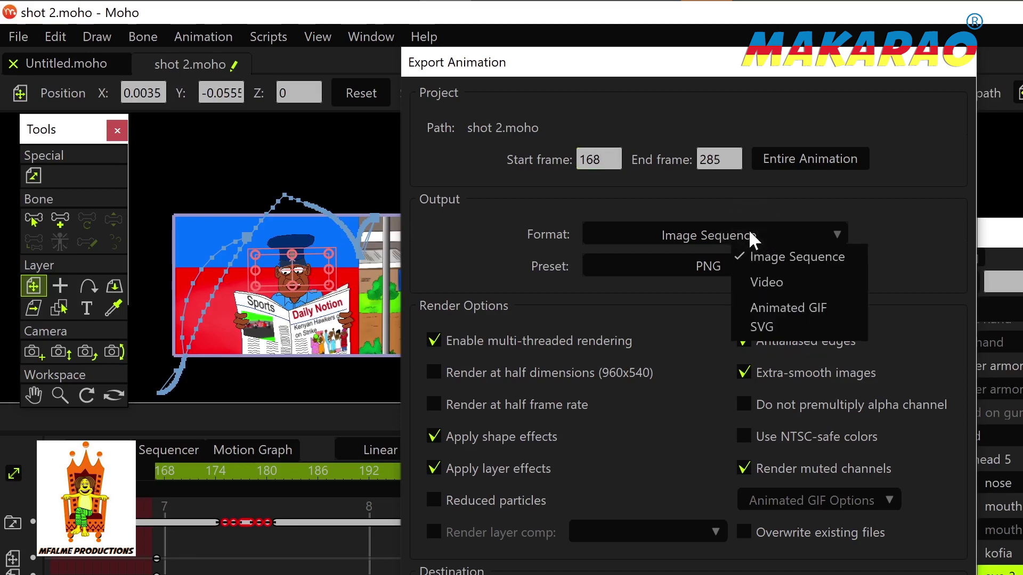
left_click(775, 286)
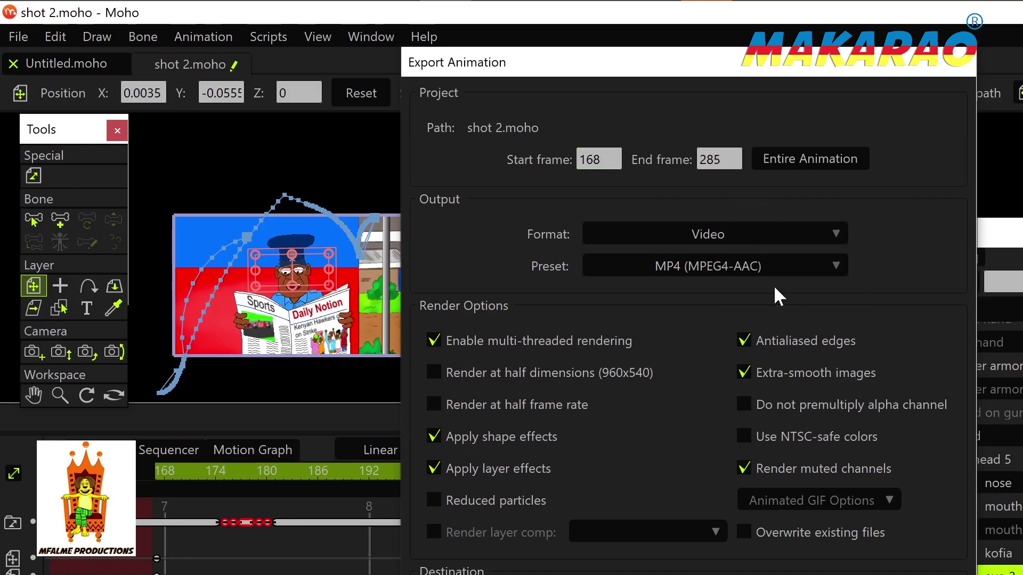
left_click(773, 574)
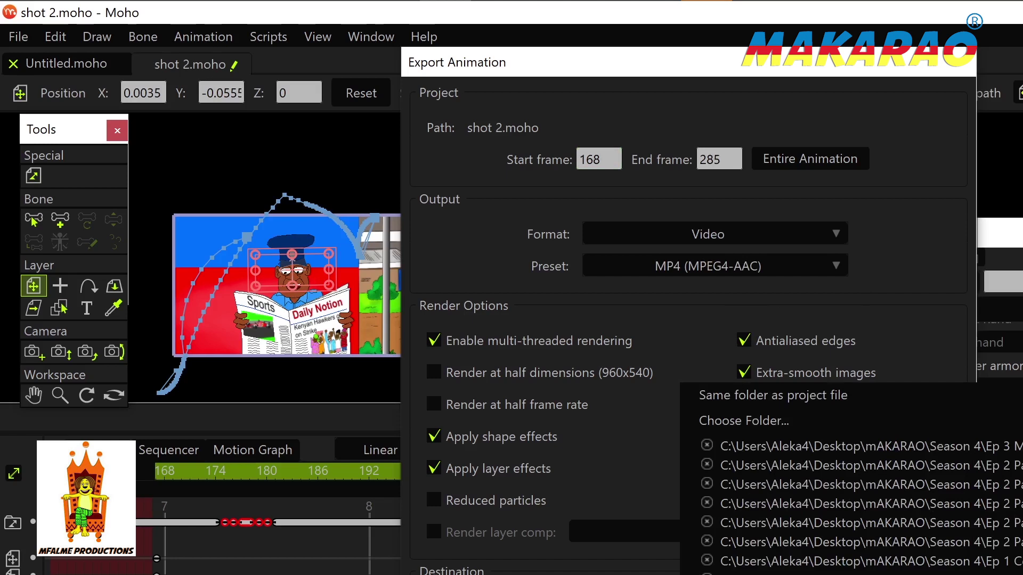
left_click(772, 574)
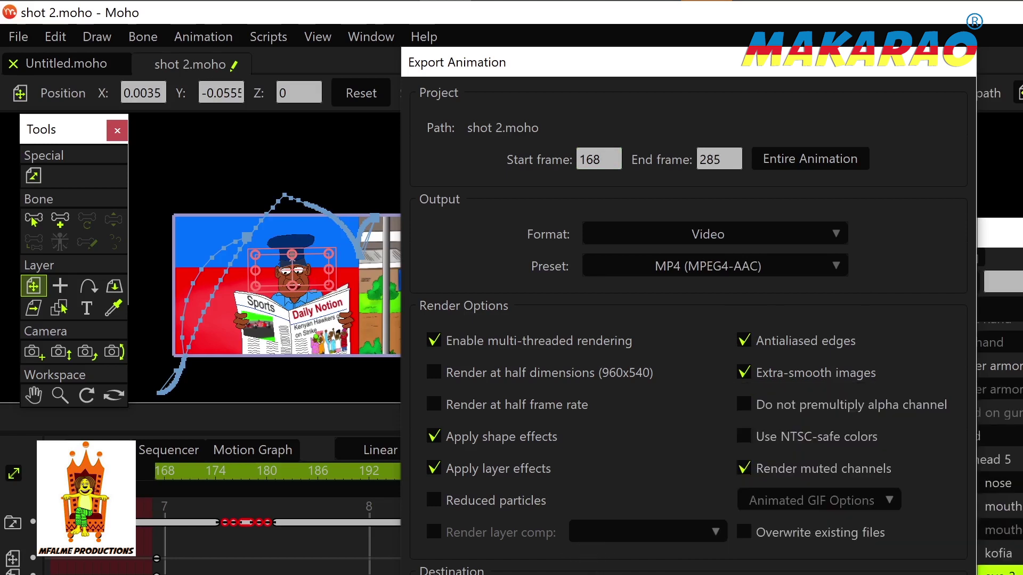
left_click(772, 574)
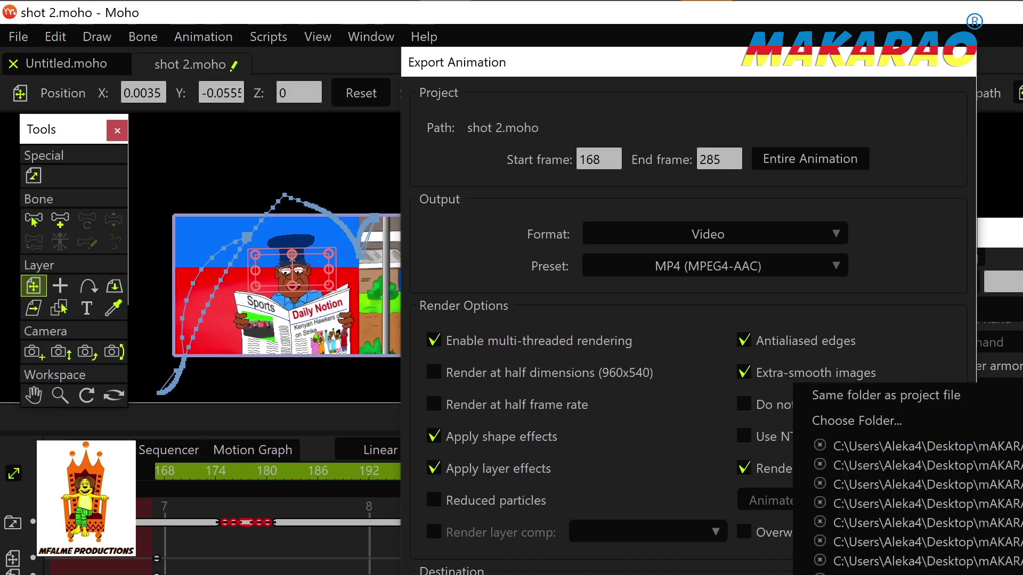
key("Escape")
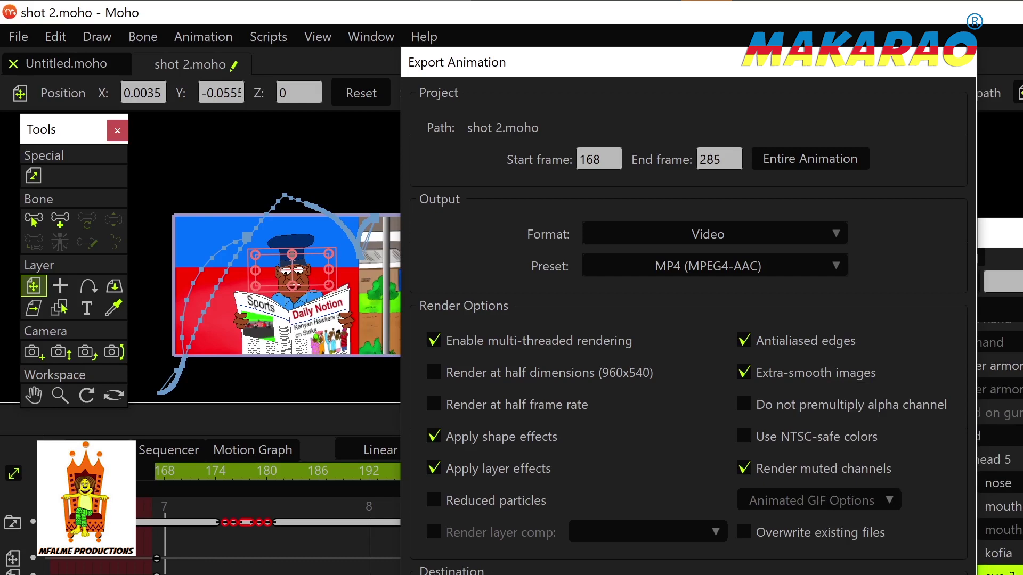
key("Escape")
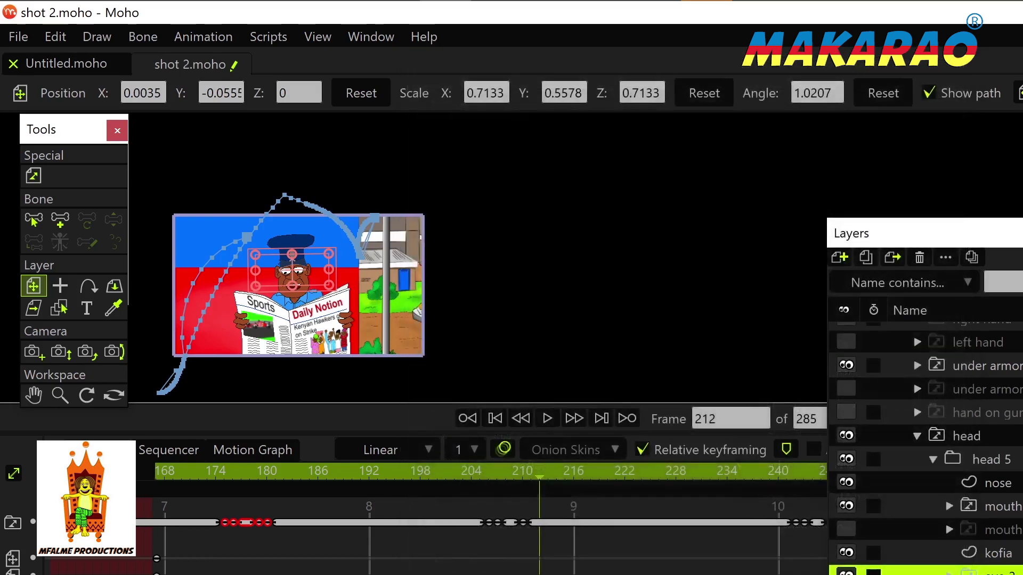